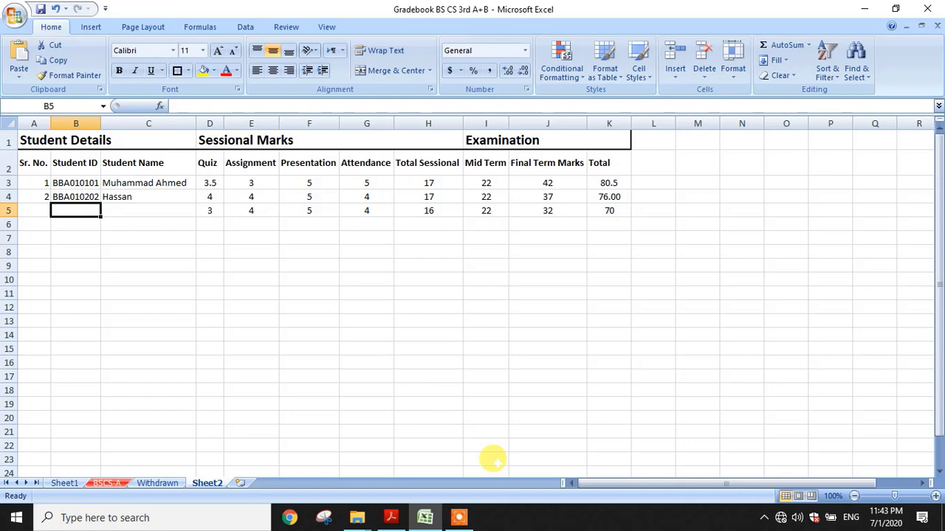
# Review the merged Sessional Marks and Examination headings and their Mid Term, Final and Total labels
pyautogui.click(349, 144)
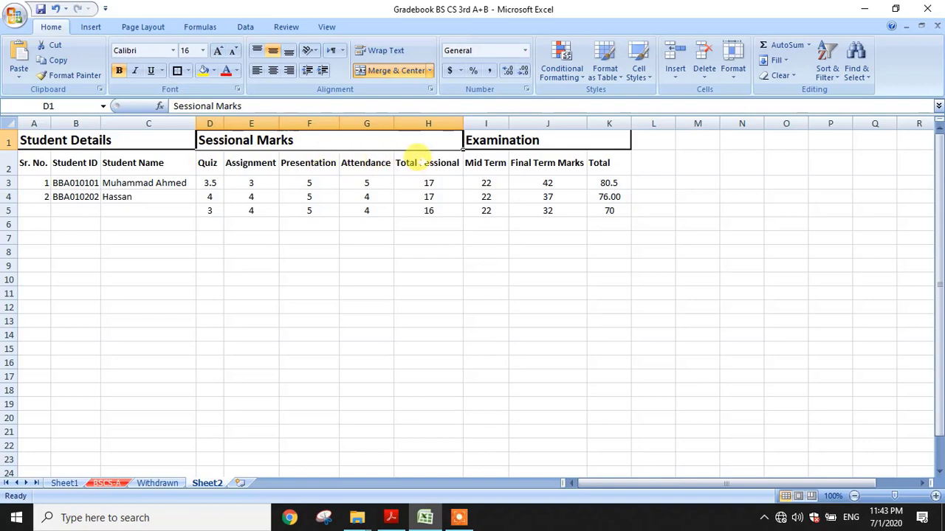
pyautogui.click(499, 140)
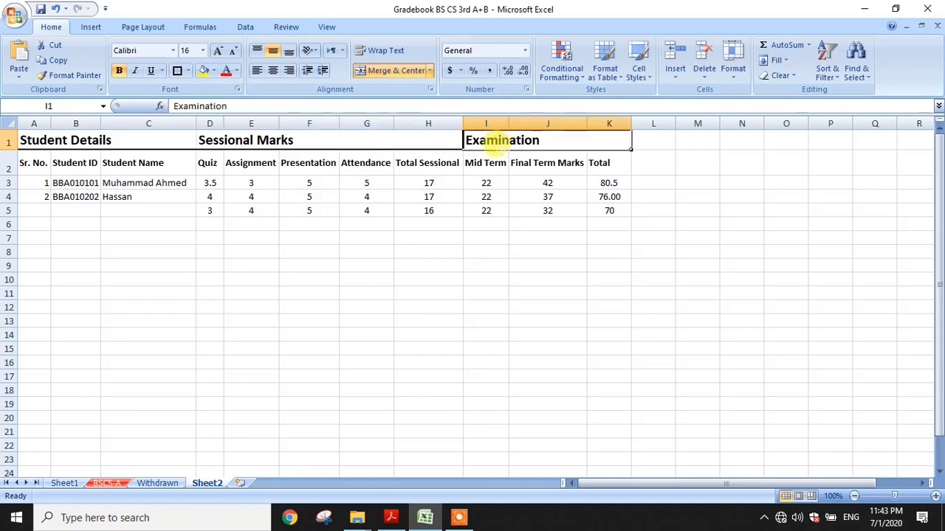
pyautogui.click(491, 163)
pyautogui.click(522, 162)
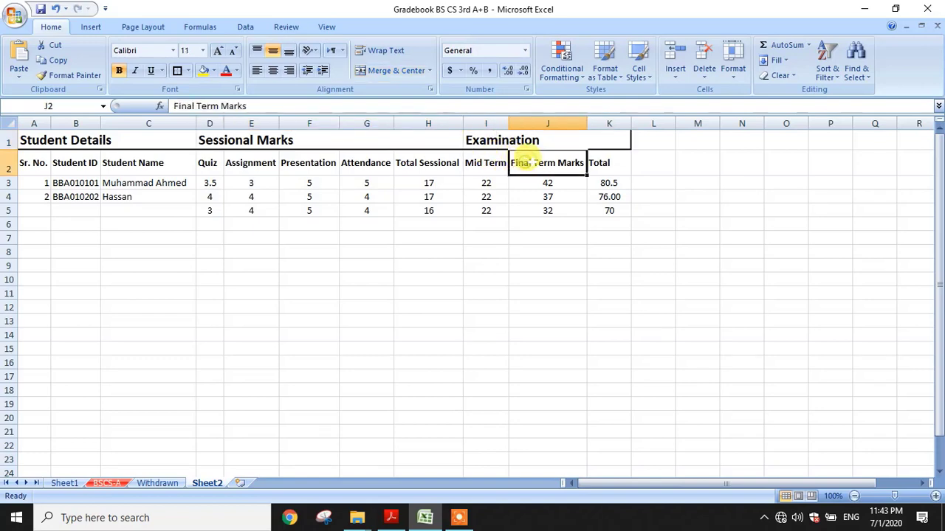
pyautogui.click(605, 162)
pyautogui.click(542, 140)
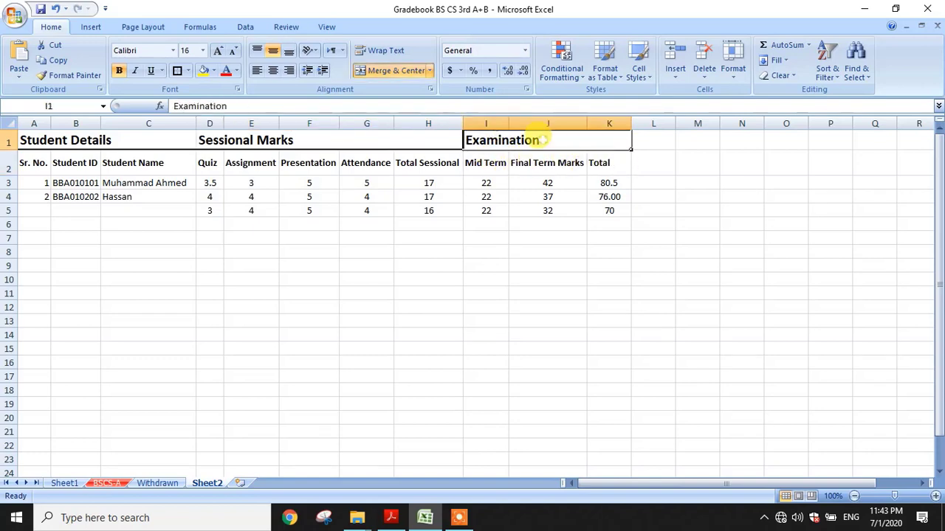
# Centre the three group headings across A1:K1
pyautogui.moveTo(110, 139); pyautogui.dragTo(478, 141)
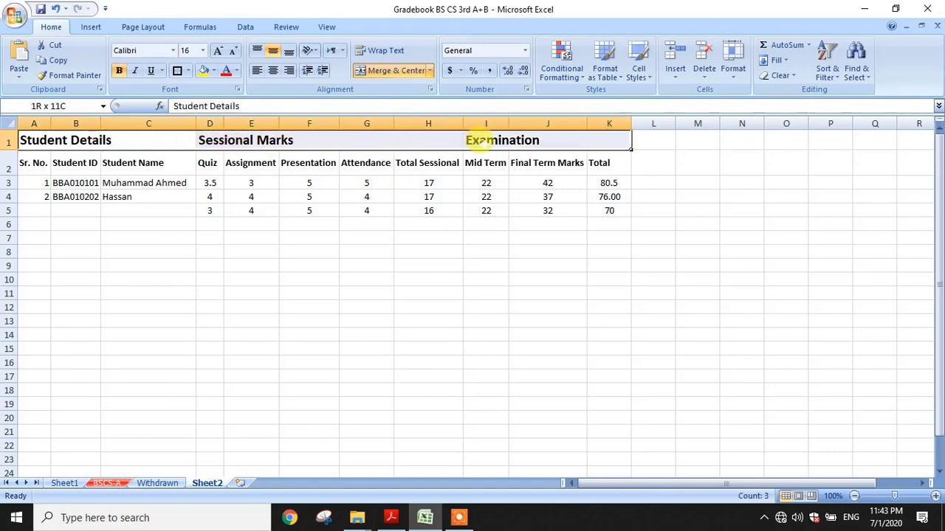
pyautogui.click(273, 71)
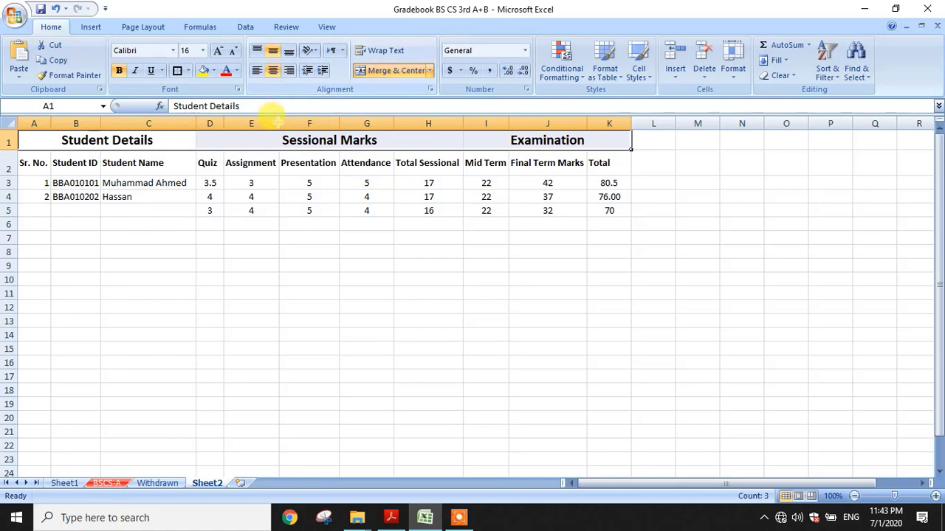
pyautogui.click(251, 222)
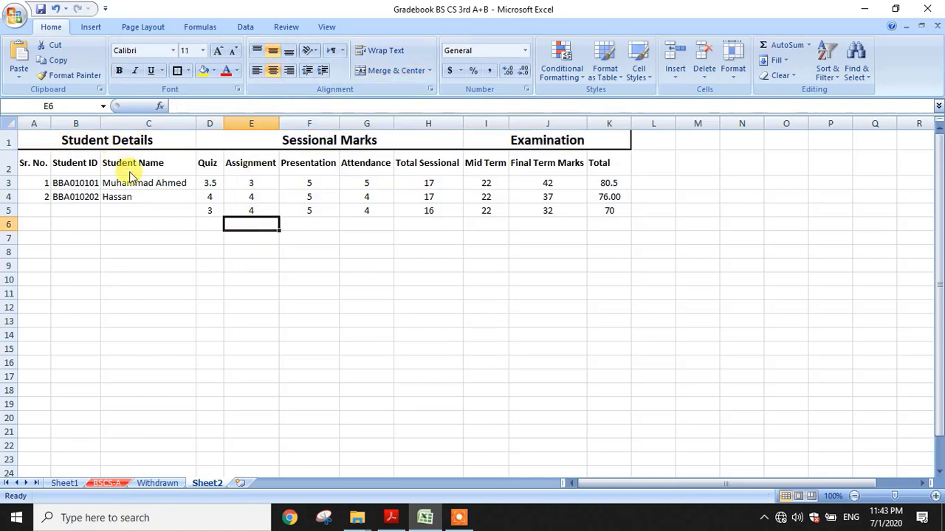
# Insert a blank row above the group headings and select the new row 1
pyautogui.click(9, 141)
pyautogui.rightClick(11, 142)
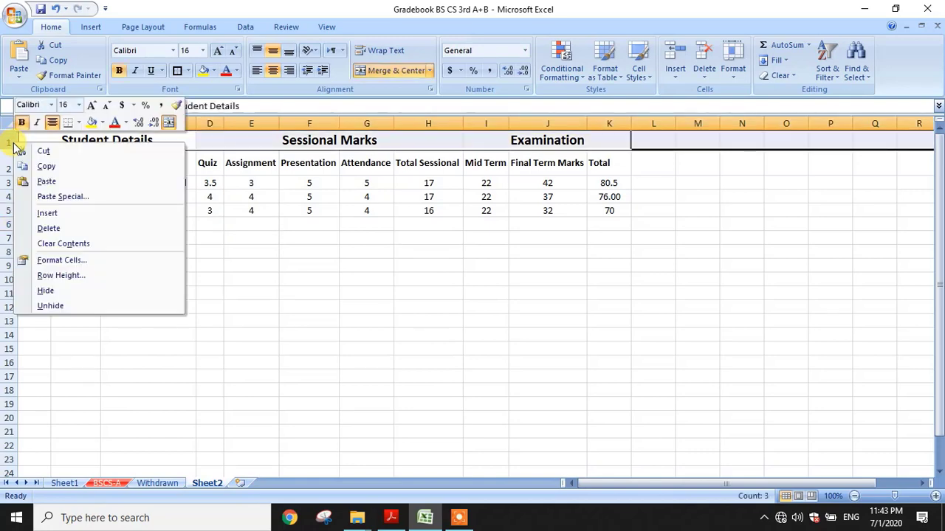
pyautogui.click(227, 207)
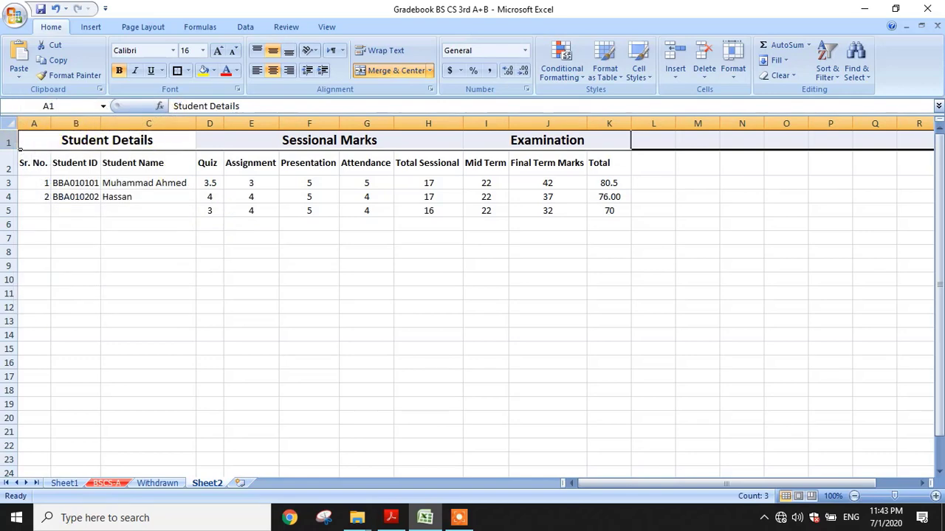
pyautogui.rightClick(16, 145)
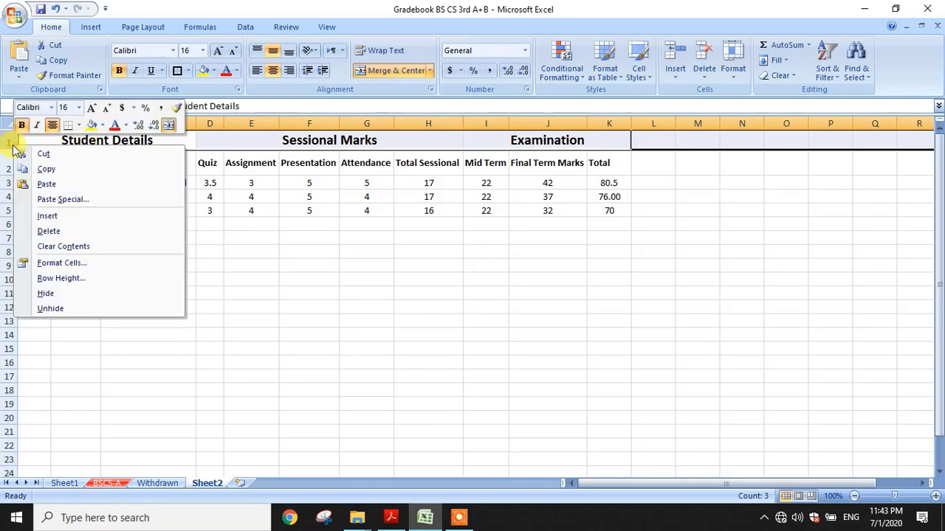
pyautogui.click(46, 215)
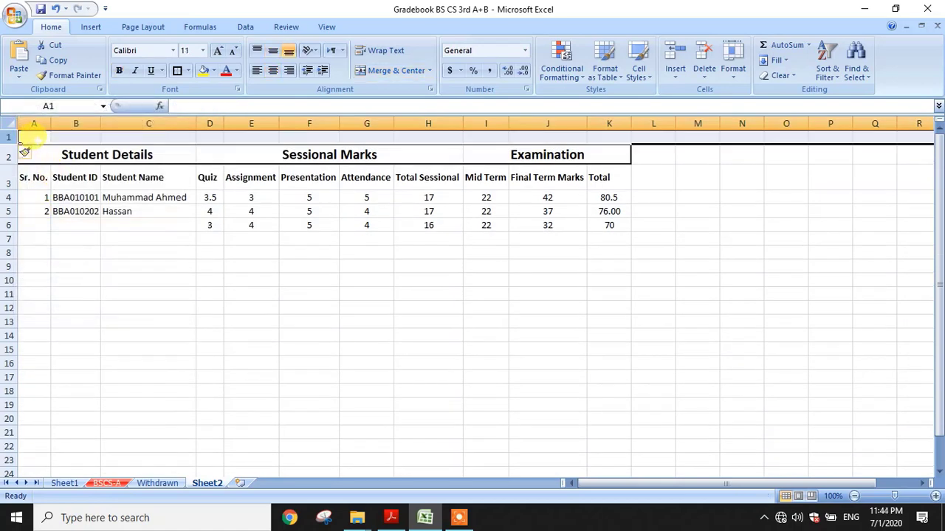
pyautogui.moveTo(33, 137); pyautogui.dragTo(599, 135)
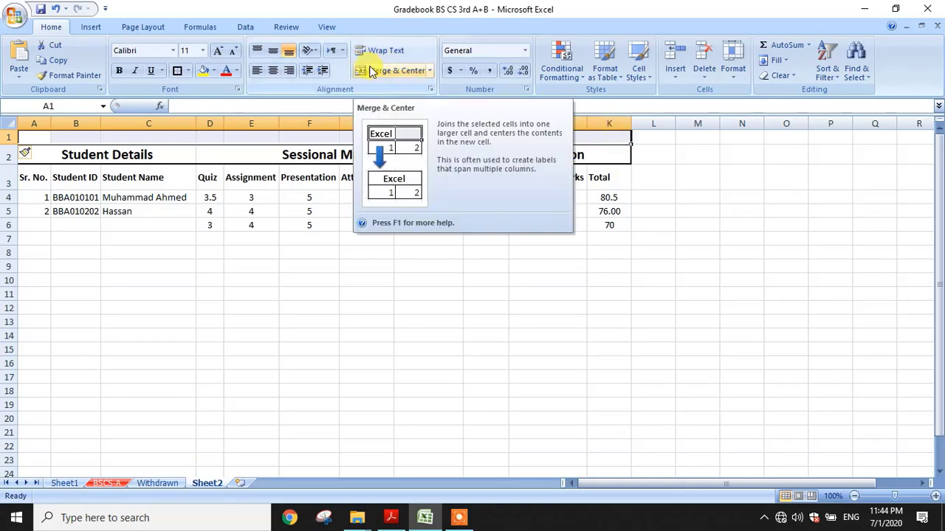
# Merge A1:K1 and enter 'Khwaja Fareed University of Engineering & Information Technology, Rahim Yar Khan'
pyautogui.click(372, 70)
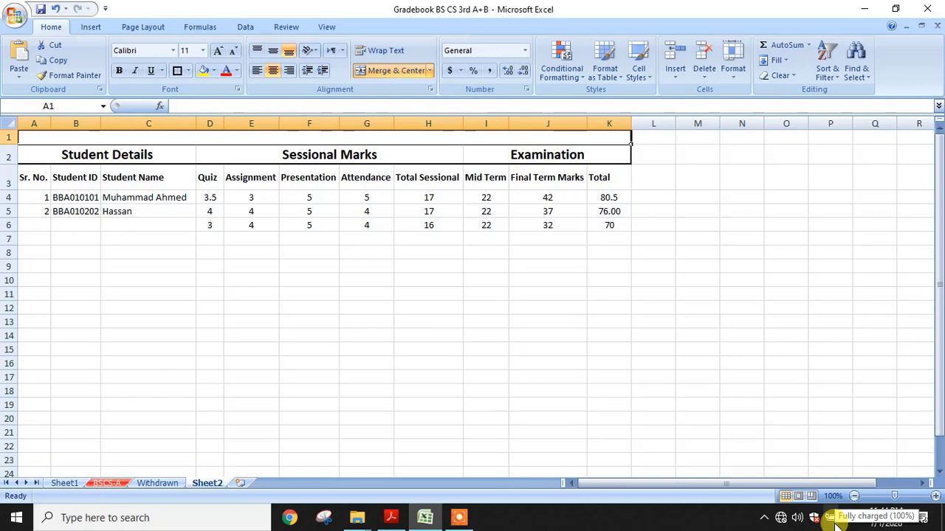
pyautogui.write('Khwaja ')
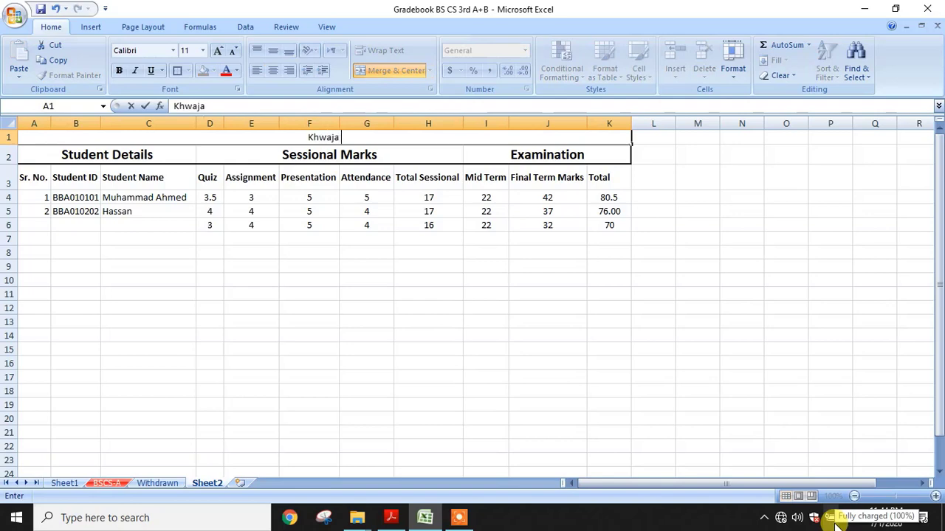
pyautogui.write('Fareed Univer')
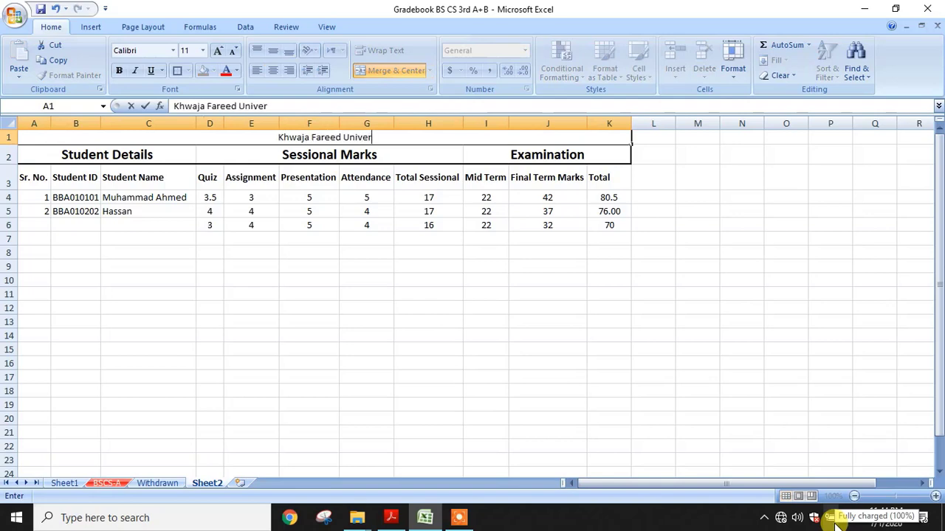
pyautogui.write('sity of Engin')
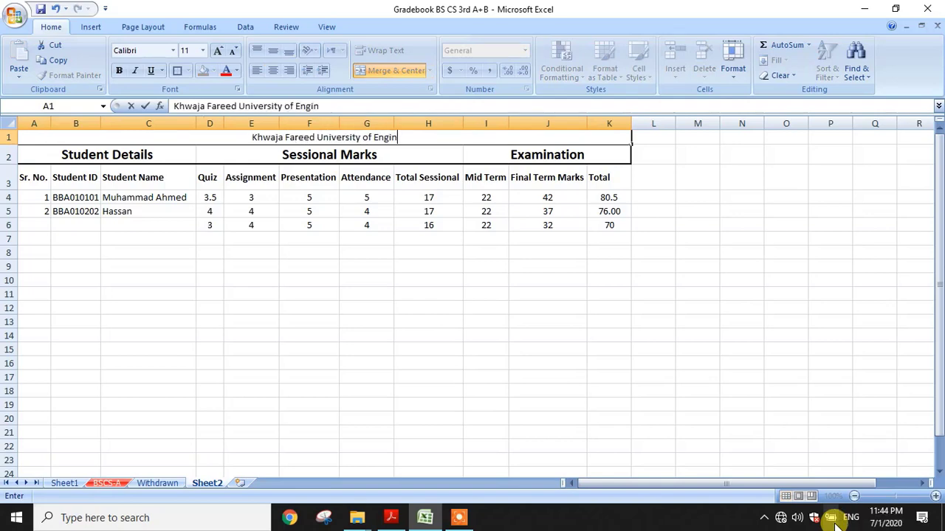
pyautogui.write('eering & ')
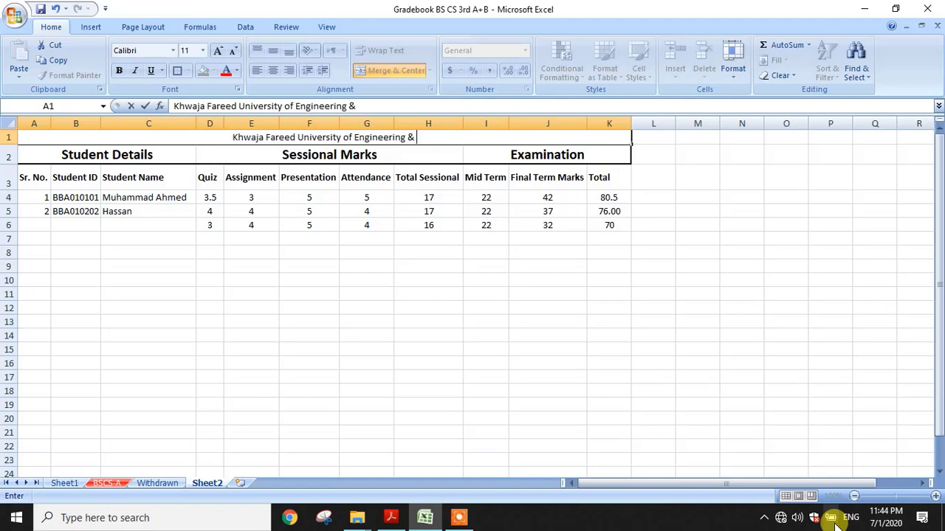
pyautogui.write('Information ')
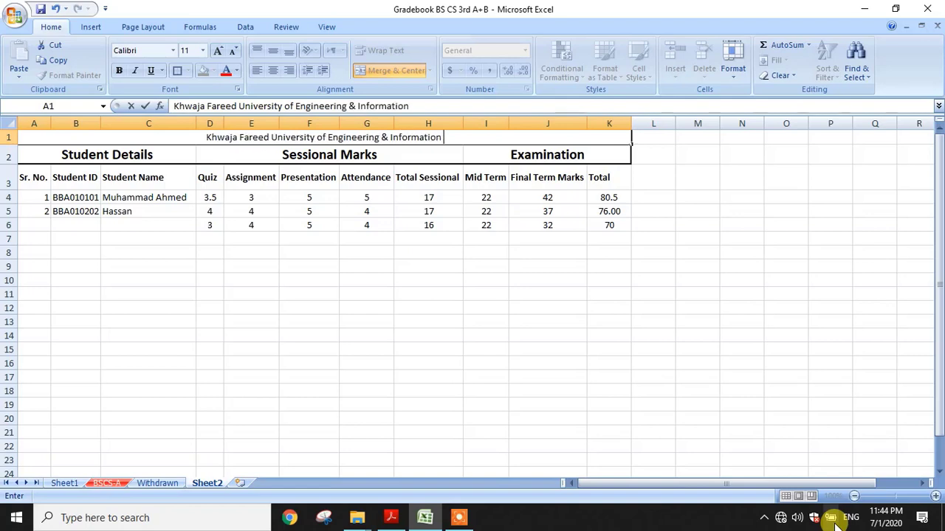
pyautogui.write('Technolog')
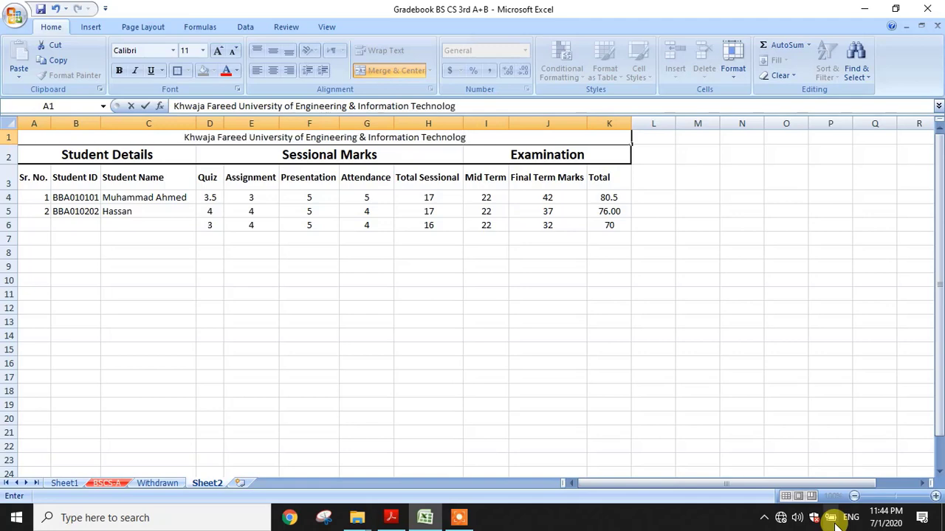
pyautogui.write('y, Rahim ')
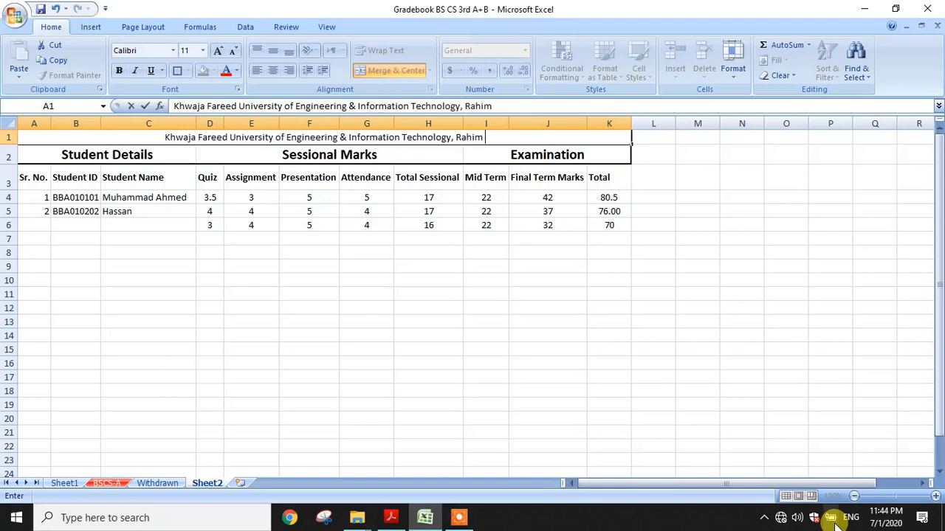
pyautogui.write('Yar Khan')
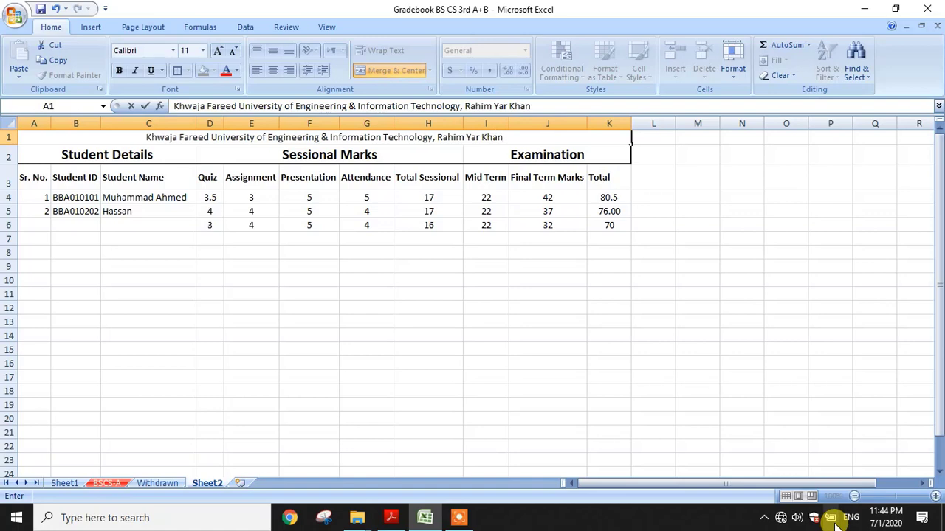
pyautogui.hotkey('ctrl', 'Return')
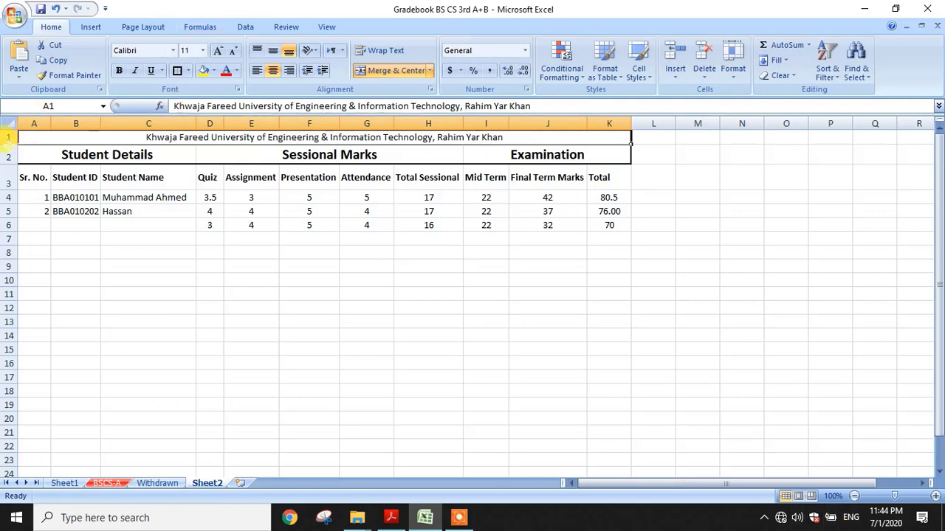
# Make the title row much taller and reselect the title cell A1
pyautogui.moveTo(9, 144); pyautogui.dragTo(9, 189)
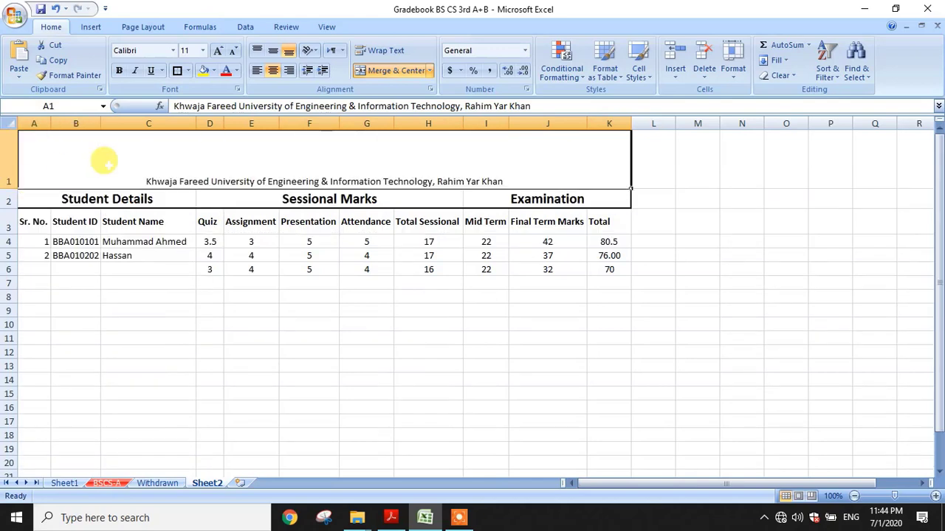
pyautogui.doubleClick(519, 179)
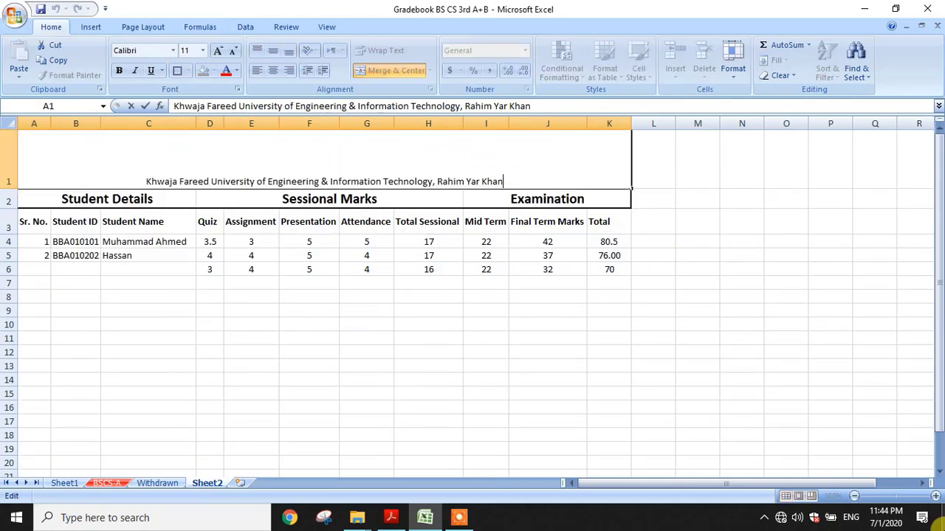
pyautogui.press('Escape')
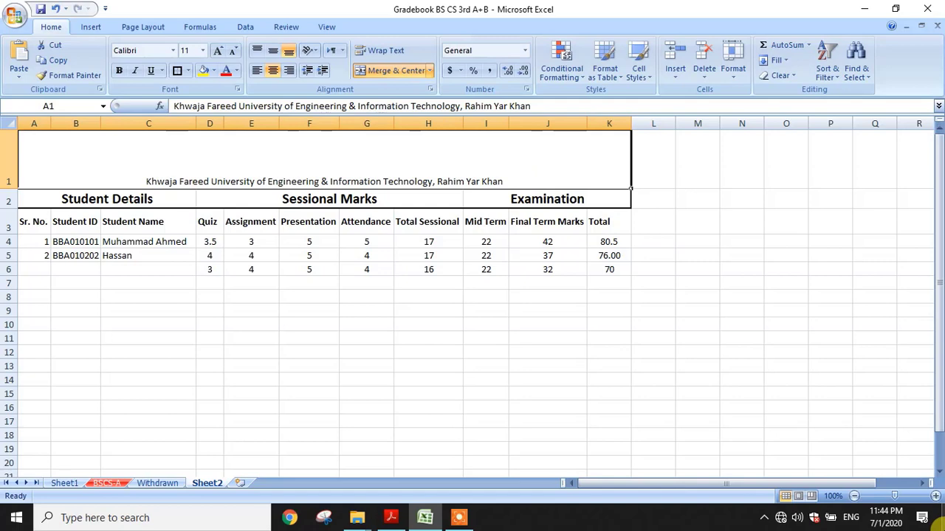
pyautogui.press('Down')
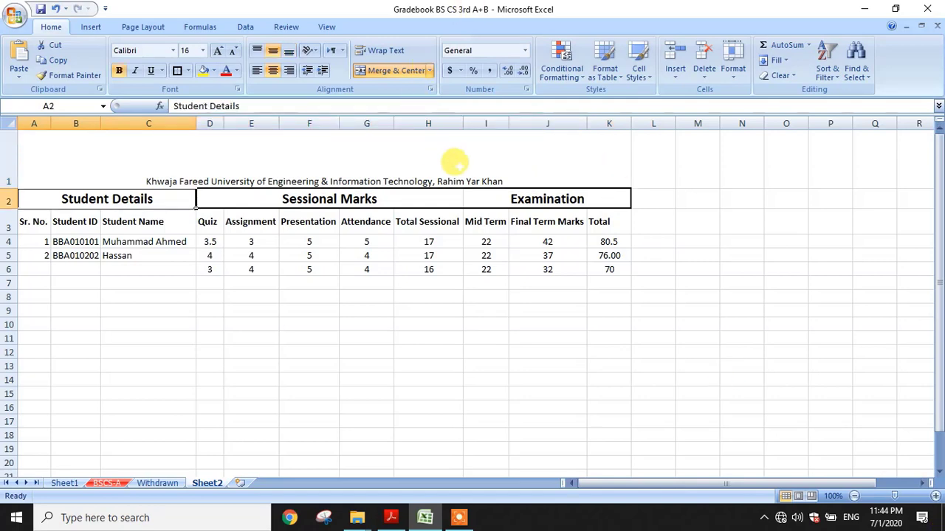
pyautogui.click(503, 151)
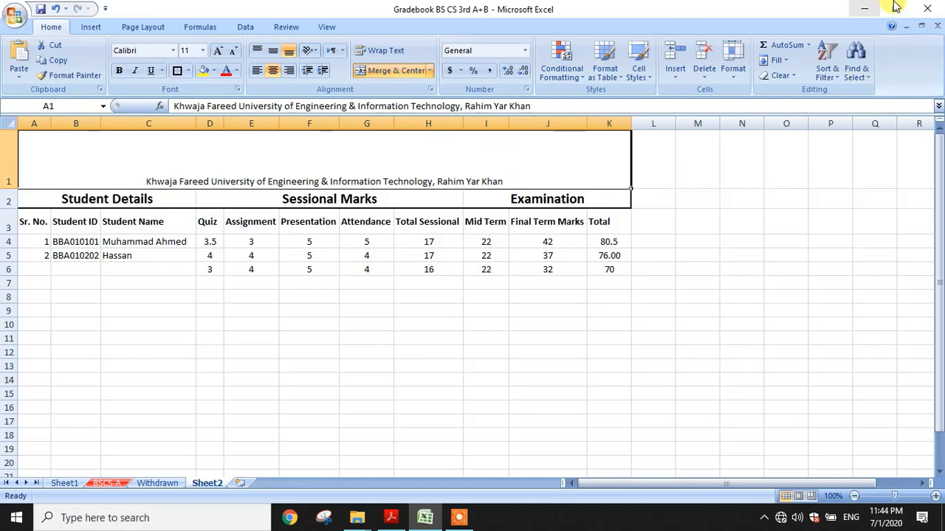
# Add a second title line reading 'Gradebook of BBA 6th A, B & C'
pyautogui.doubleClick(539, 159)
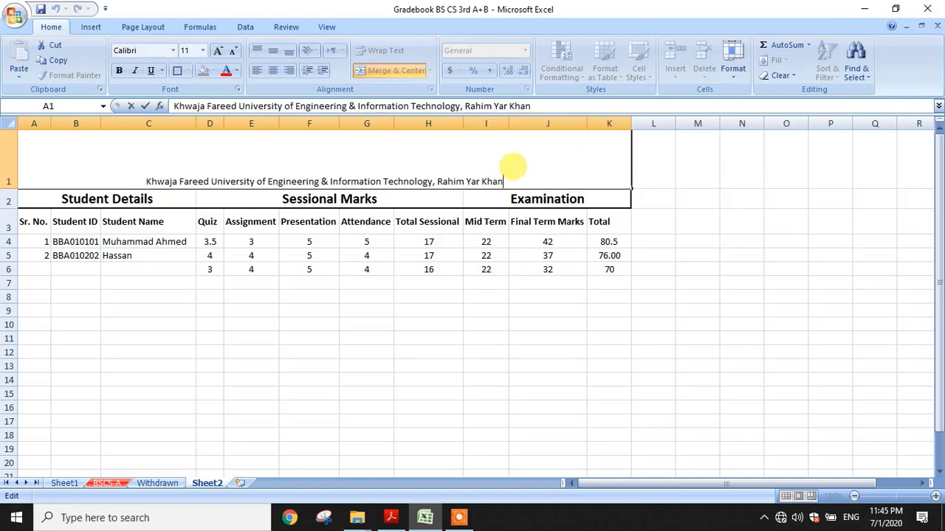
pyautogui.hotkey('alt', 'Return')
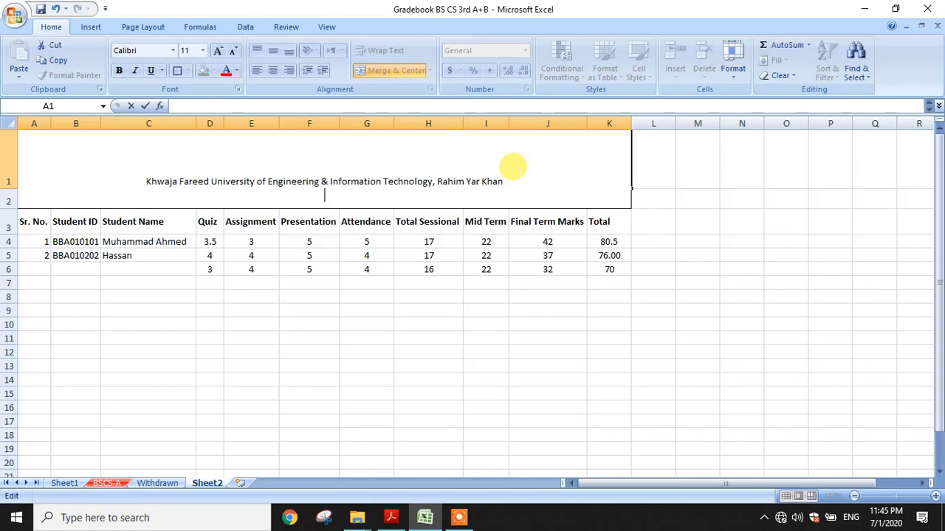
pyautogui.write('Gradebook of BBA')
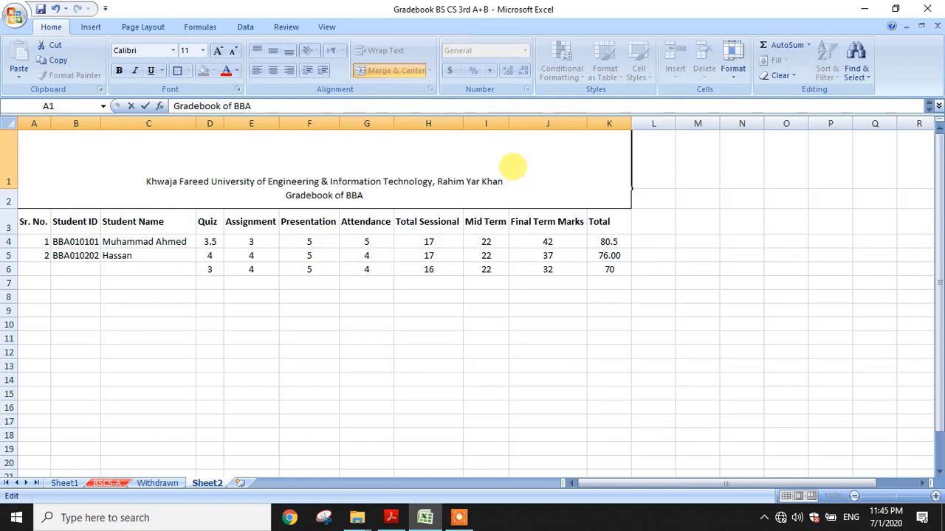
pyautogui.write(' 6y')
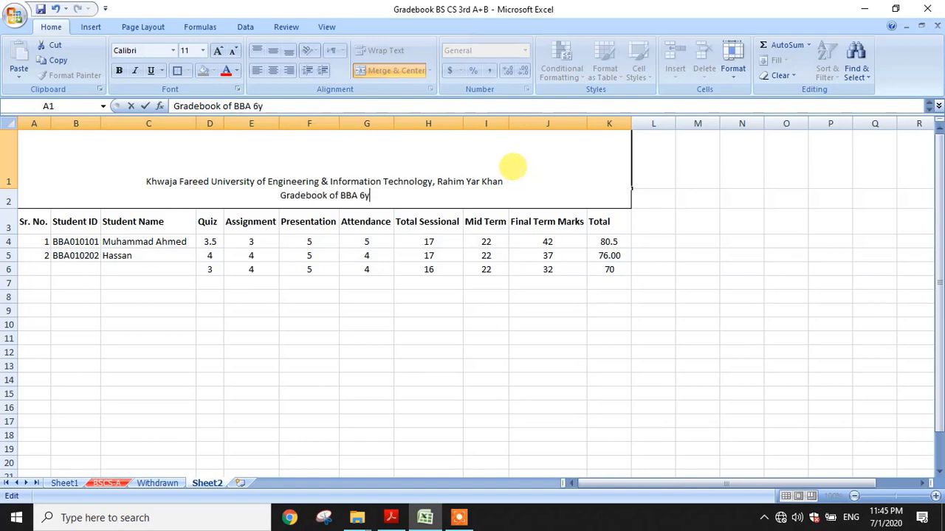
pyautogui.press('BackSpace')
pyautogui.write('th A, ')
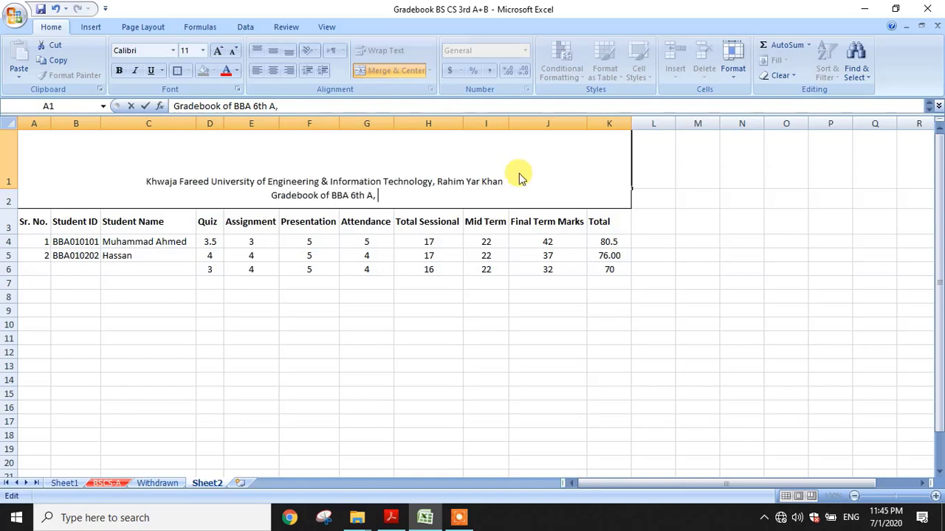
pyautogui.write('B & C')
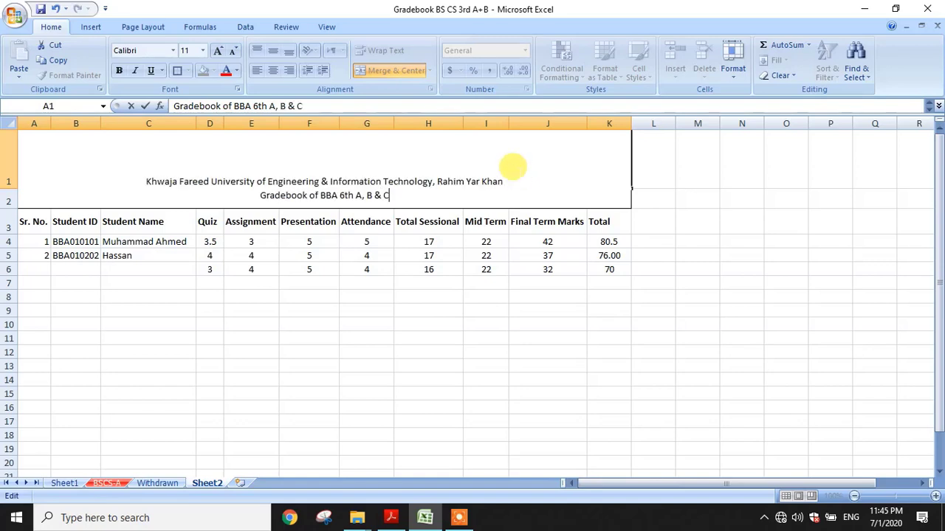
pyautogui.click(513, 166)
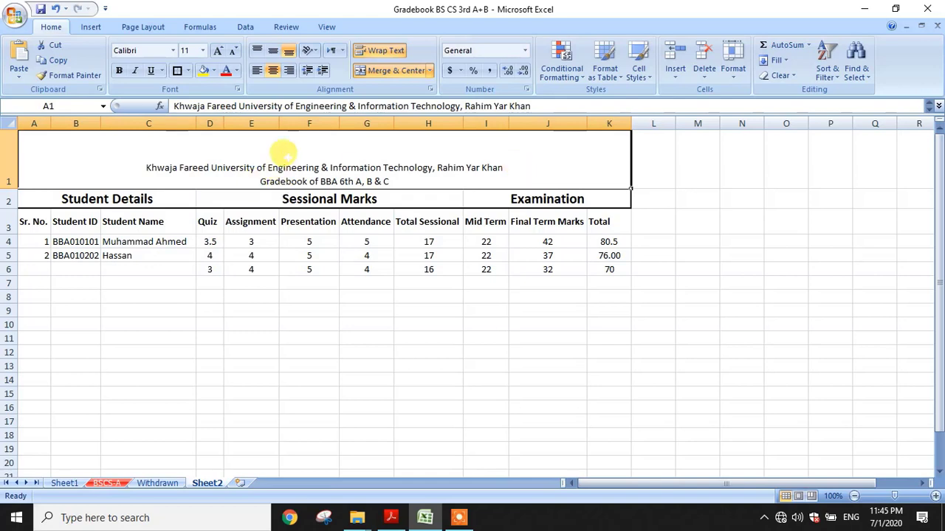
# Make the title middle-aligned, 16 pt and bold, with a border around the merged cell
pyautogui.click(273, 53)
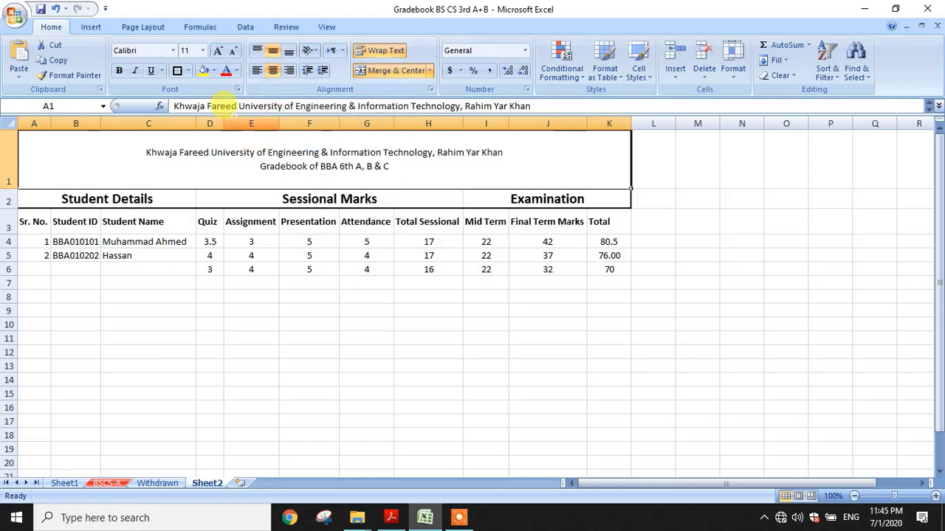
pyautogui.click(203, 50)
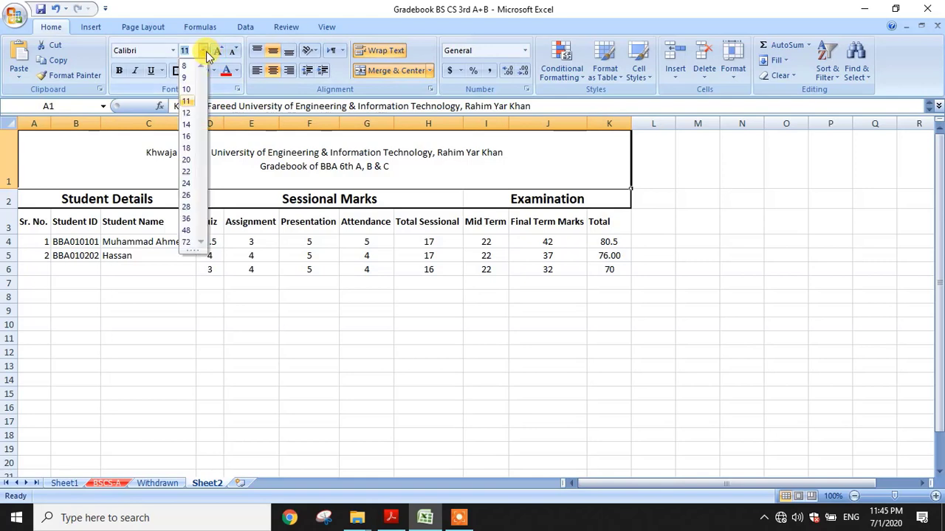
pyautogui.click(192, 136)
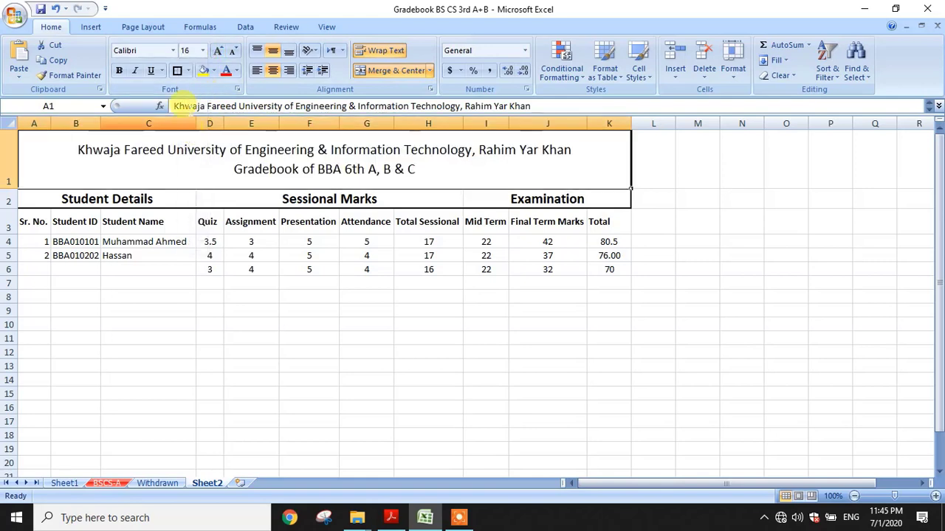
pyautogui.click(119, 71)
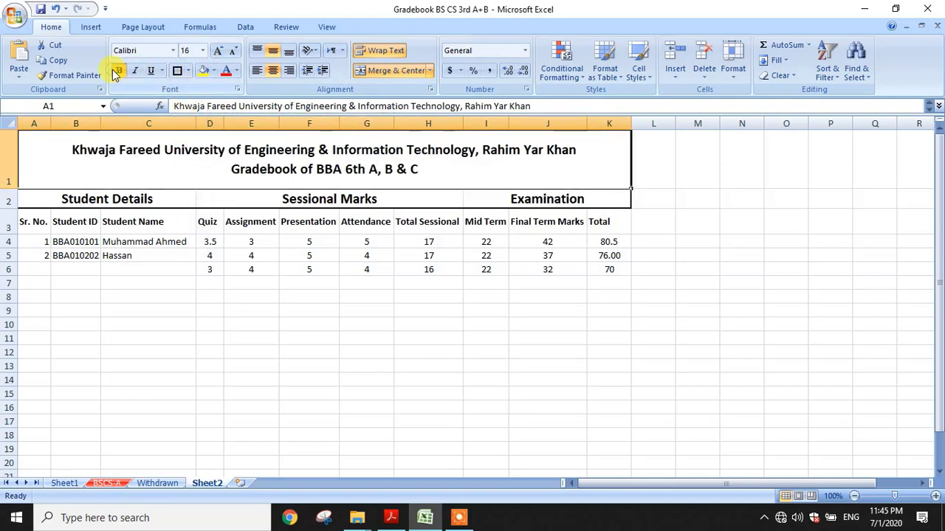
pyautogui.click(181, 74)
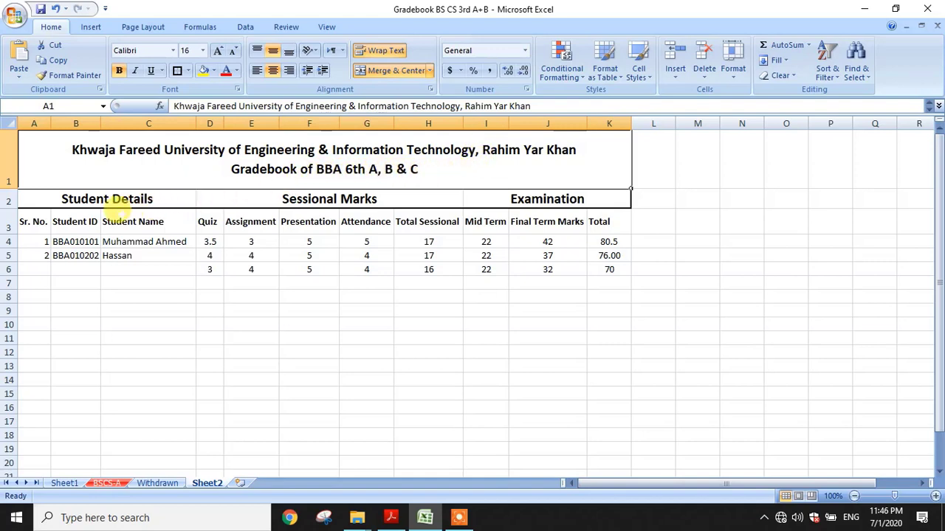
# Select the Student Details and Sessional Marks headers, then move to the empty serial cell A6
pyautogui.click(101, 198)
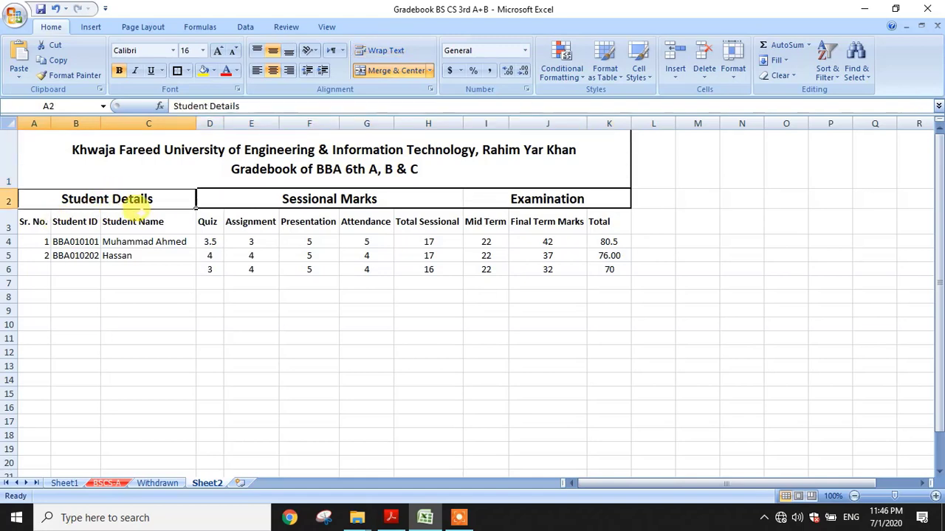
pyautogui.click(359, 197)
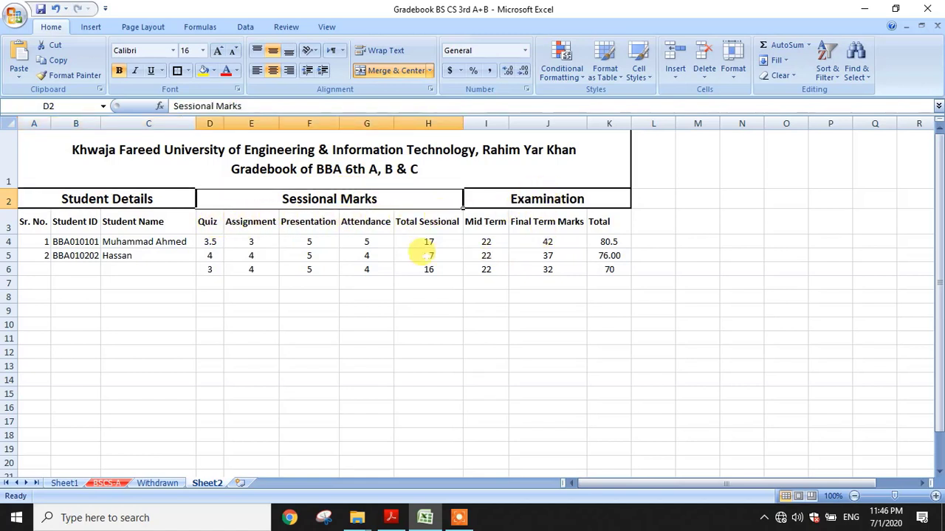
pyautogui.click(34, 242)
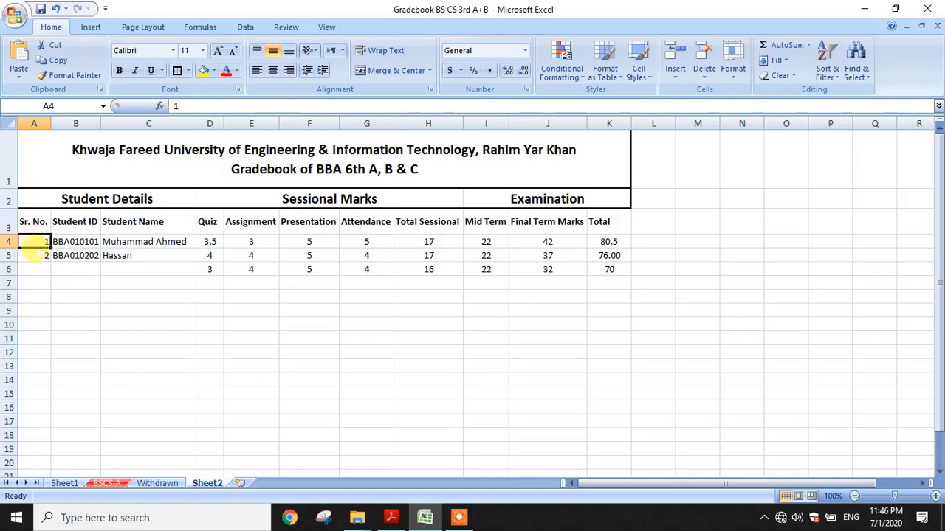
pyautogui.click(36, 266)
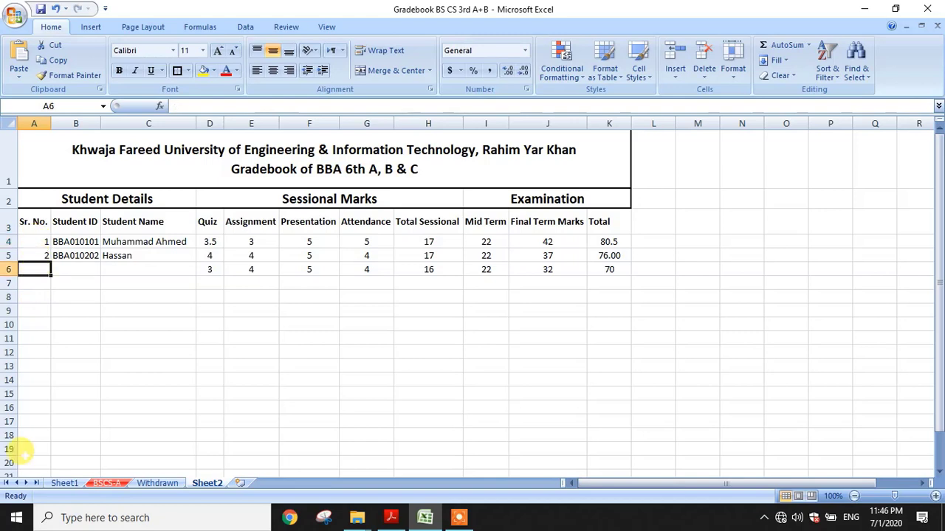
# Enter 3 in A6, fill the serial numbers down to row 13, then undo the fill
pyautogui.write('3')
pyautogui.press('Return')
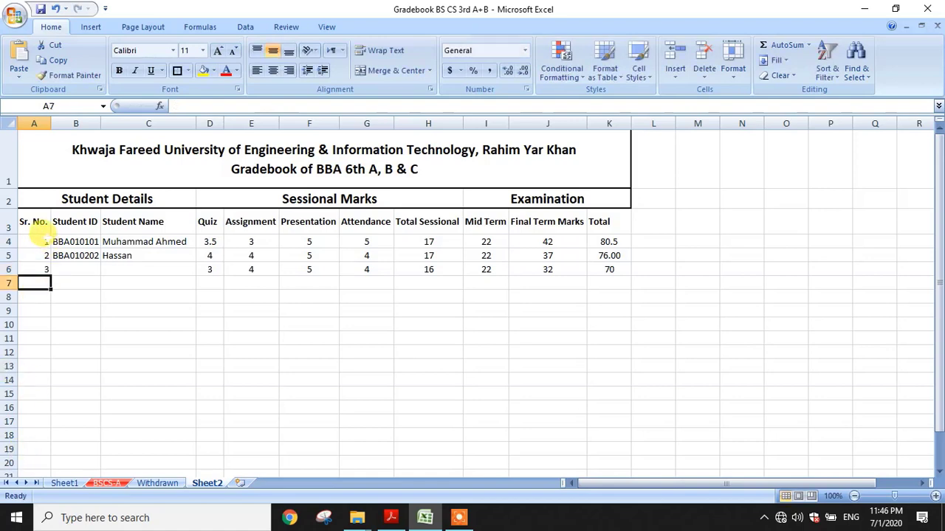
pyautogui.click(41, 242)
pyautogui.moveTo(45, 242); pyautogui.dragTo(41, 270)
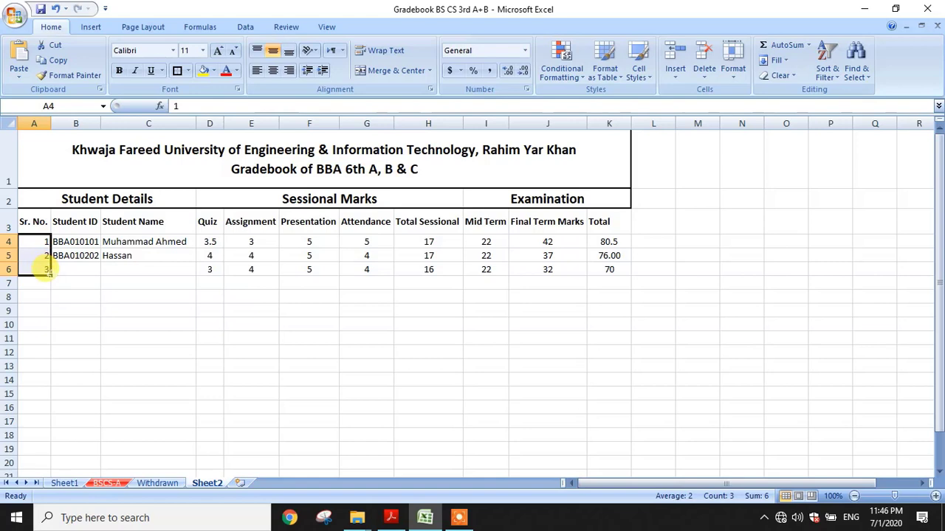
pyautogui.moveTo(49, 274); pyautogui.dragTo(43, 365)
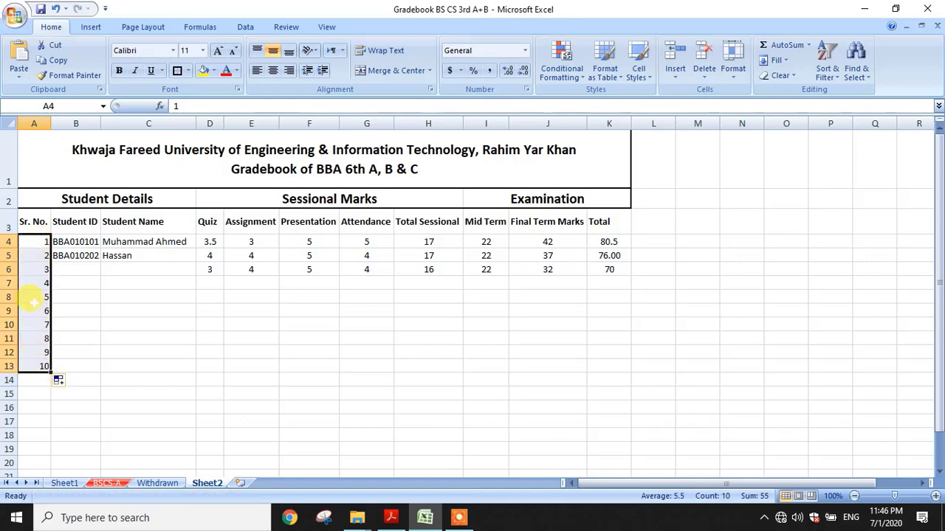
pyautogui.hotkey('ctrl', 'z')
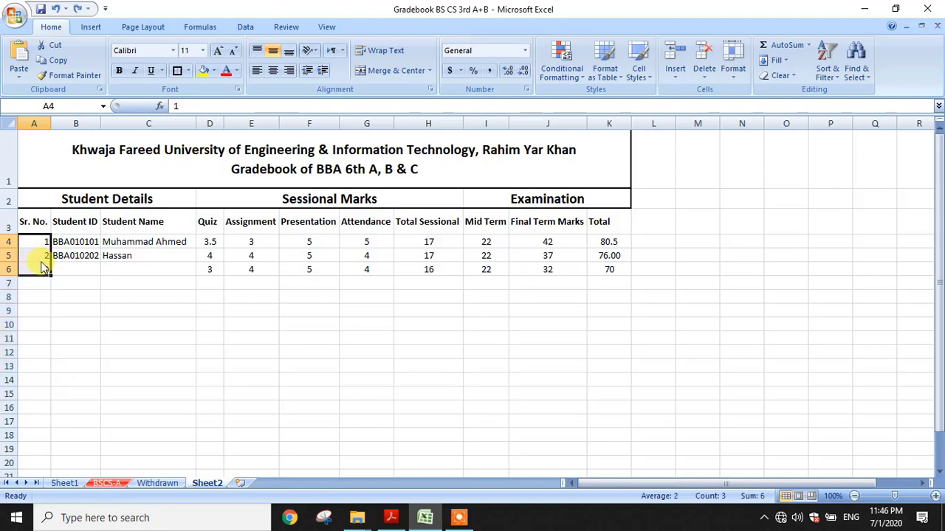
# Refill the Sr. No. series from 1 to 10 down through A13
pyautogui.click(33, 297)
pyautogui.click(35, 241)
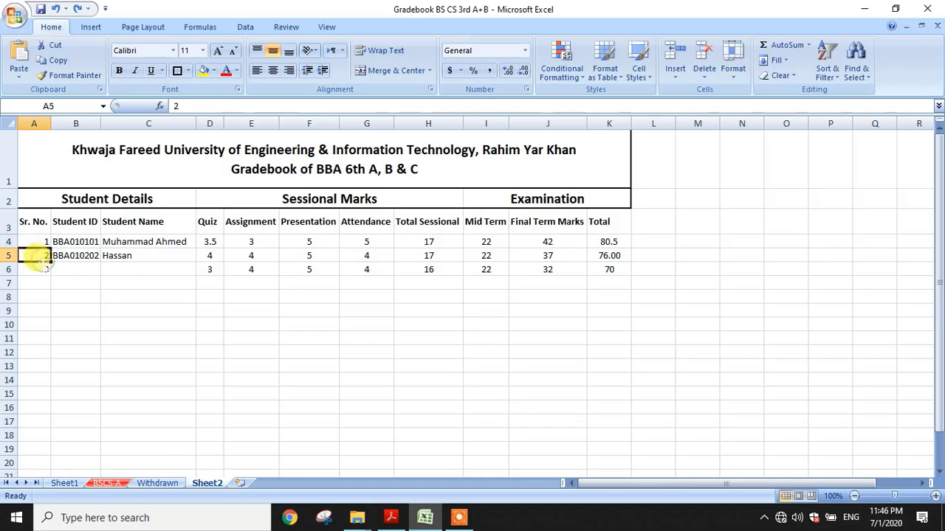
pyautogui.click(36, 270)
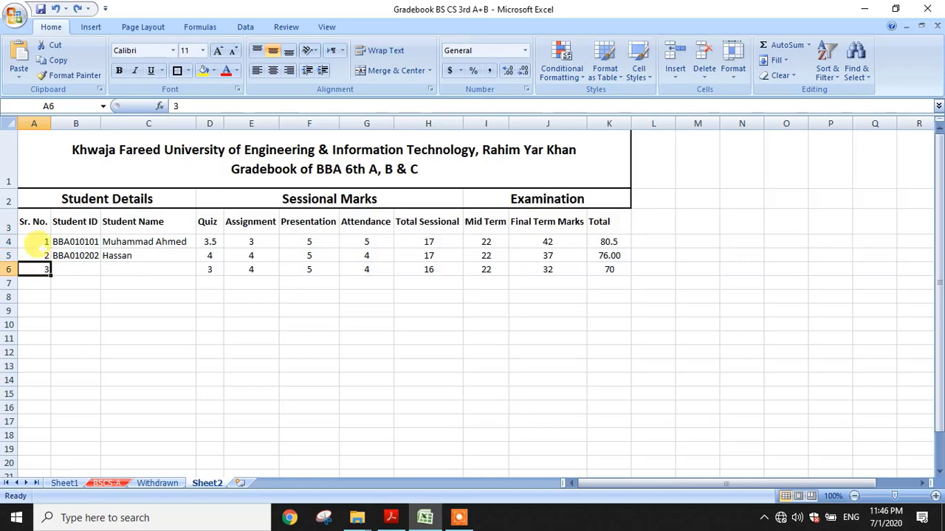
pyautogui.moveTo(35, 240); pyautogui.dragTo(37, 271)
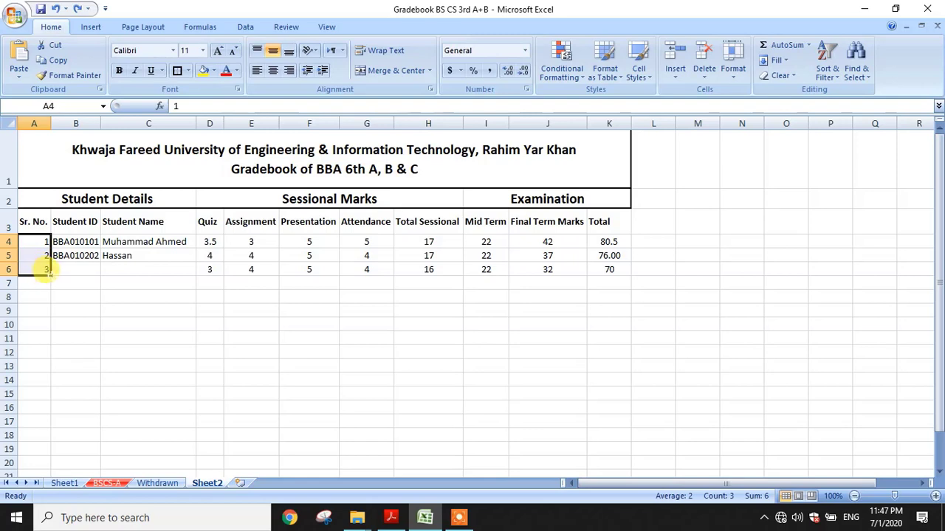
pyautogui.moveTo(50, 274); pyautogui.dragTo(50, 275)
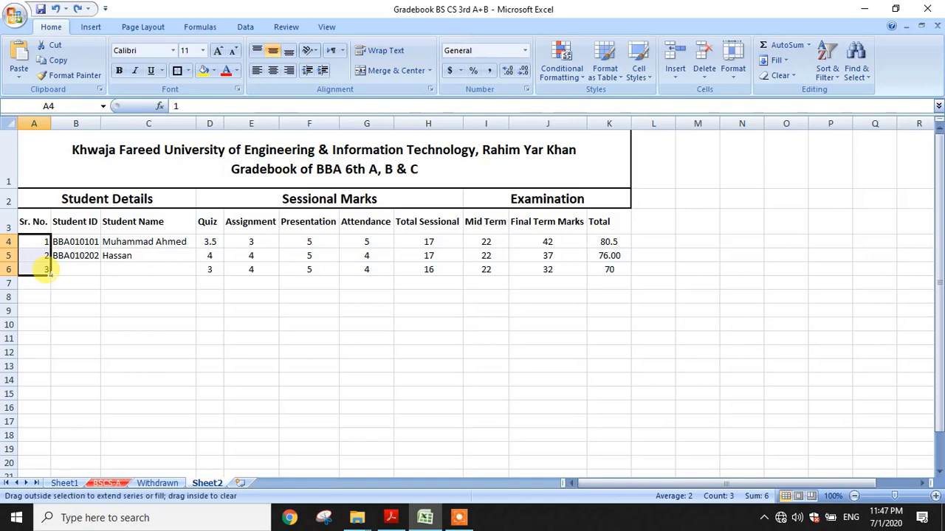
pyautogui.moveTo(49, 274)
pyautogui.mouseDown()
pyautogui.moveTo(42, 280)
pyautogui.moveTo(51, 287)
pyautogui.mouseUp()
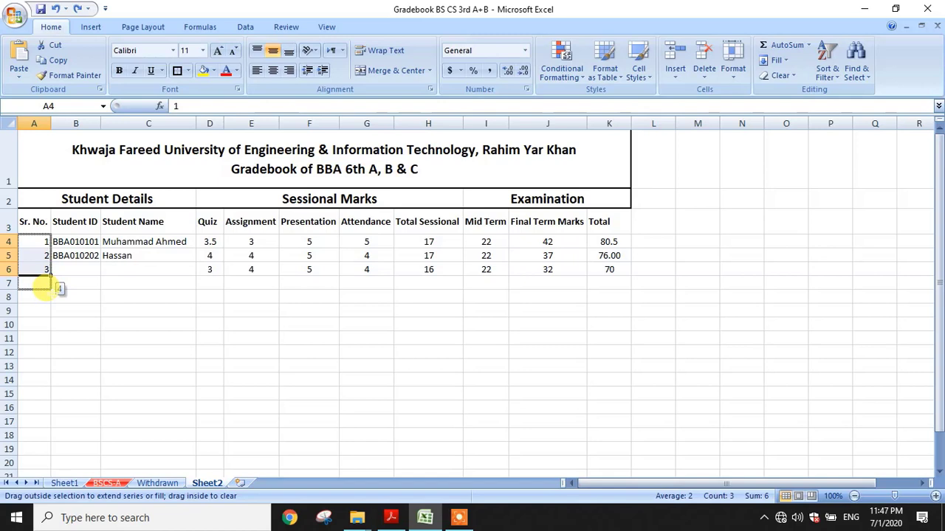
pyautogui.moveTo(42, 287); pyautogui.dragTo(42, 365)
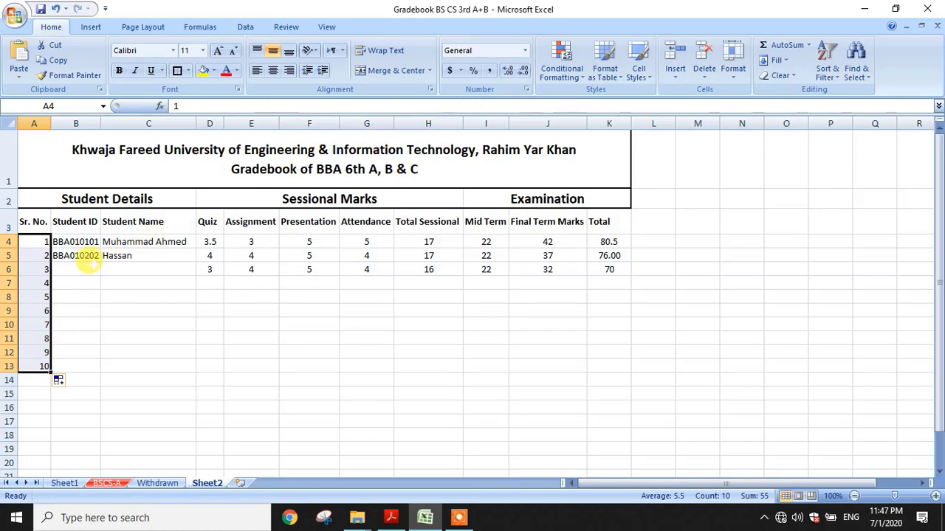
pyautogui.click(87, 269)
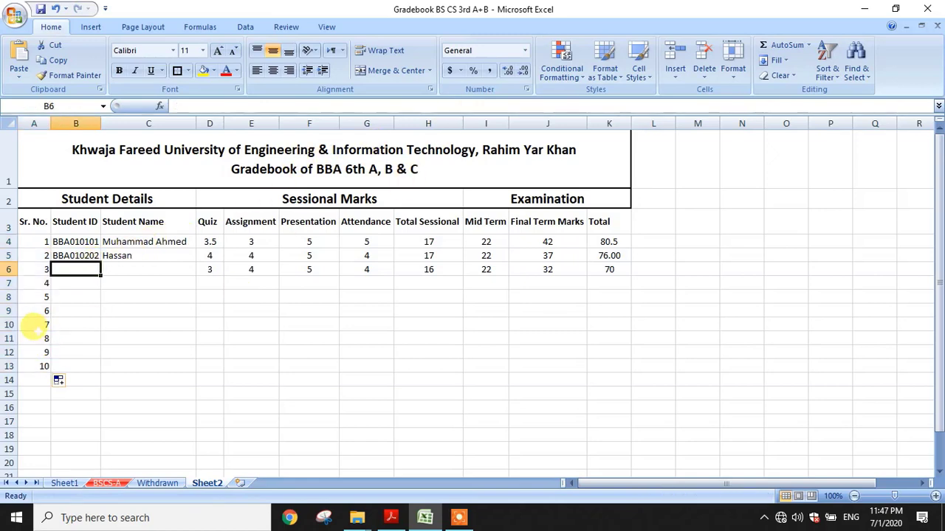
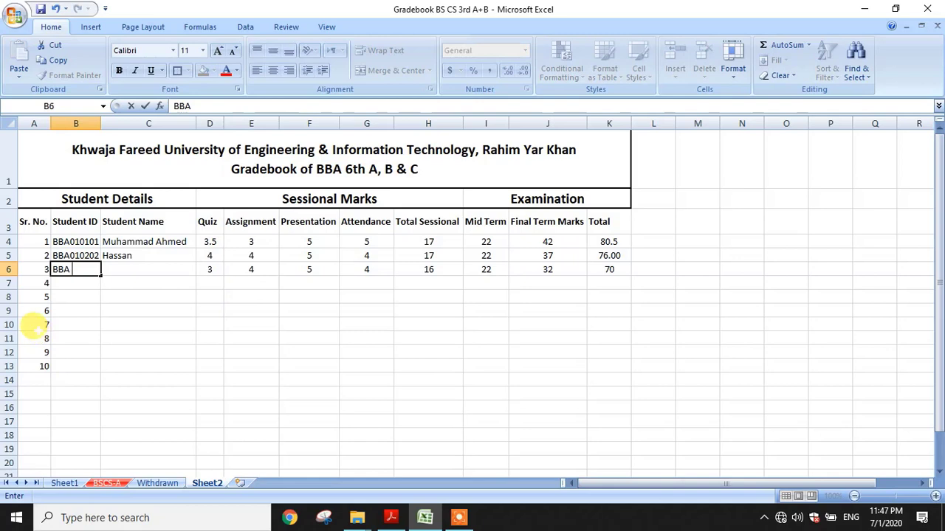
# Fill in the third student's ID and name in row 6
pyautogui.press('Tab')
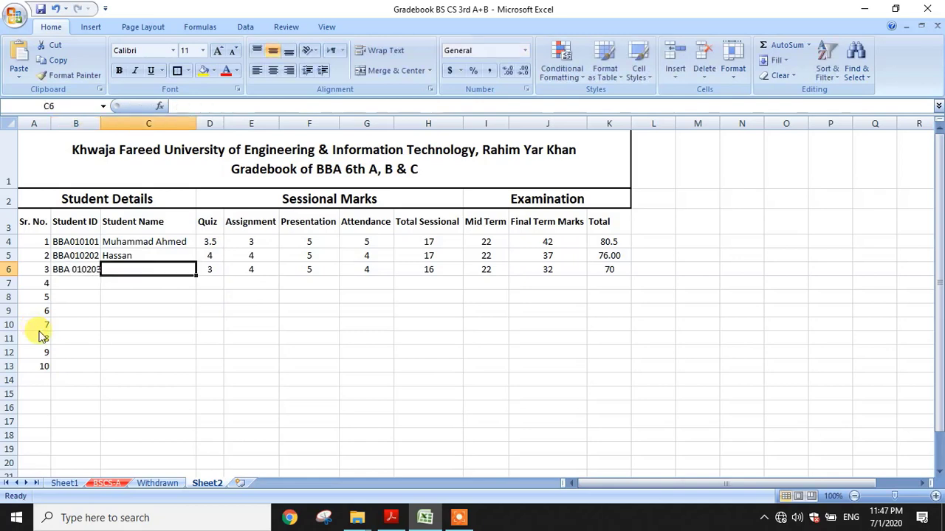
pyautogui.press('Tab')
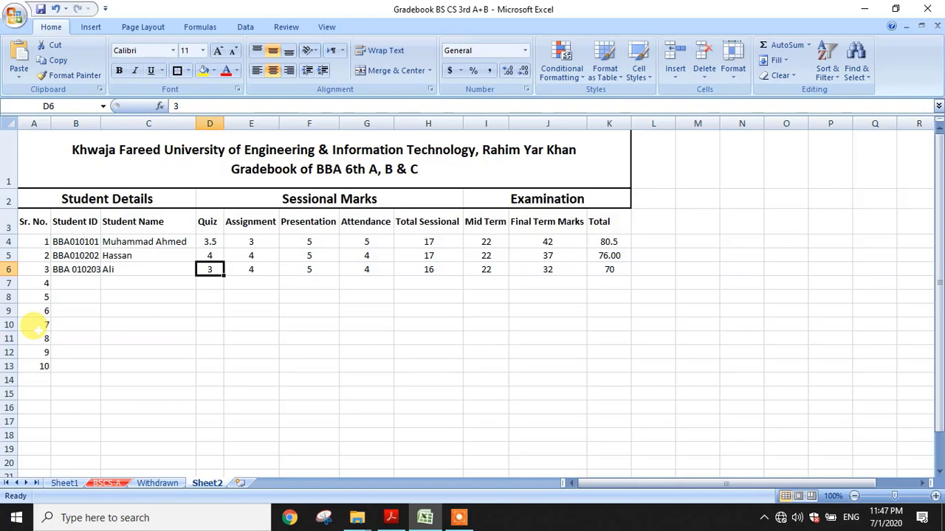
pyautogui.press('Return')
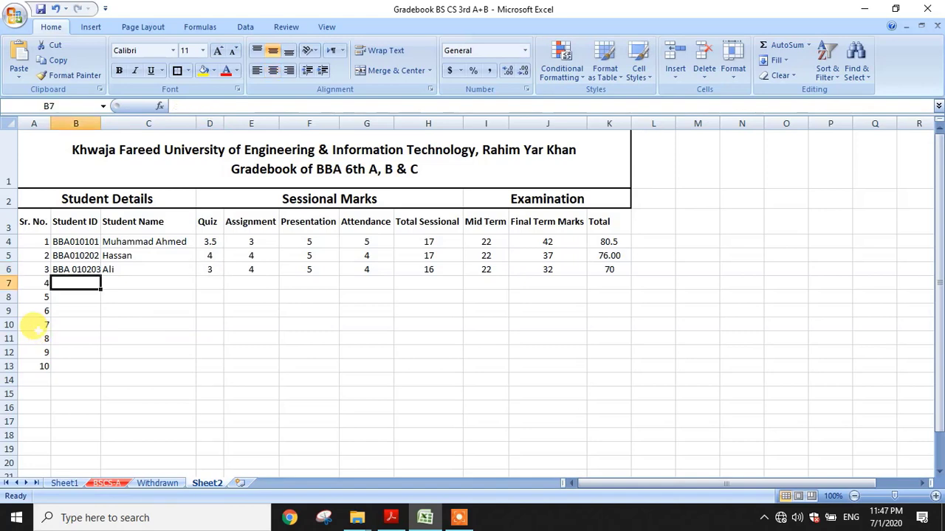
# Enter the fourth student's ID and name in B7:C7
pyautogui.write('BBA')
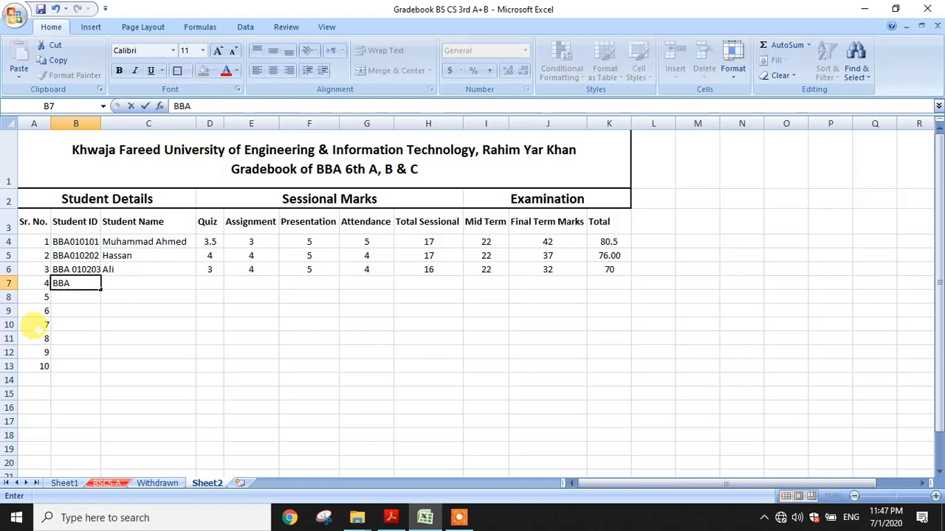
pyautogui.write('20301')
pyautogui.press('Tab')
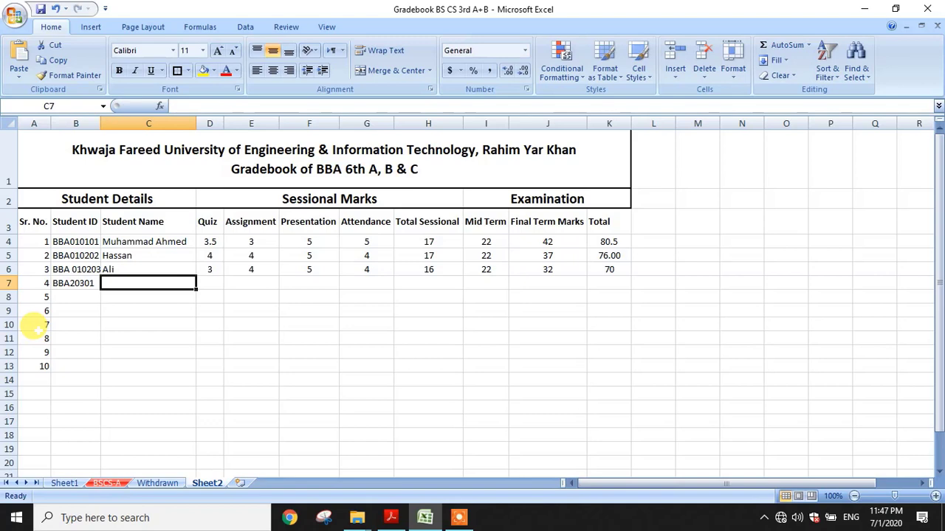
pyautogui.write('Huss')
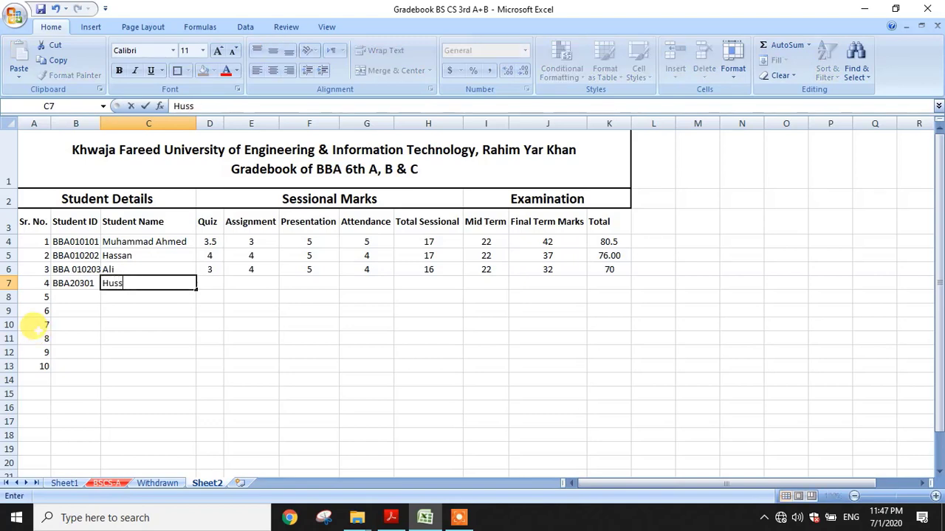
pyautogui.write('ain')
pyautogui.press('Tab')
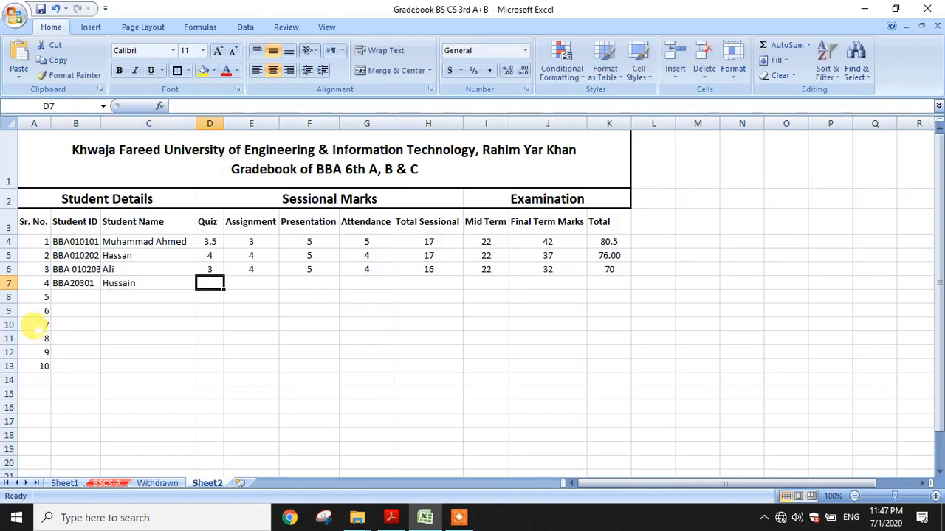
# Enter row 7 marks 4, 4, 5, 3, Mid Term 22 and Final 33
pyautogui.write('4')
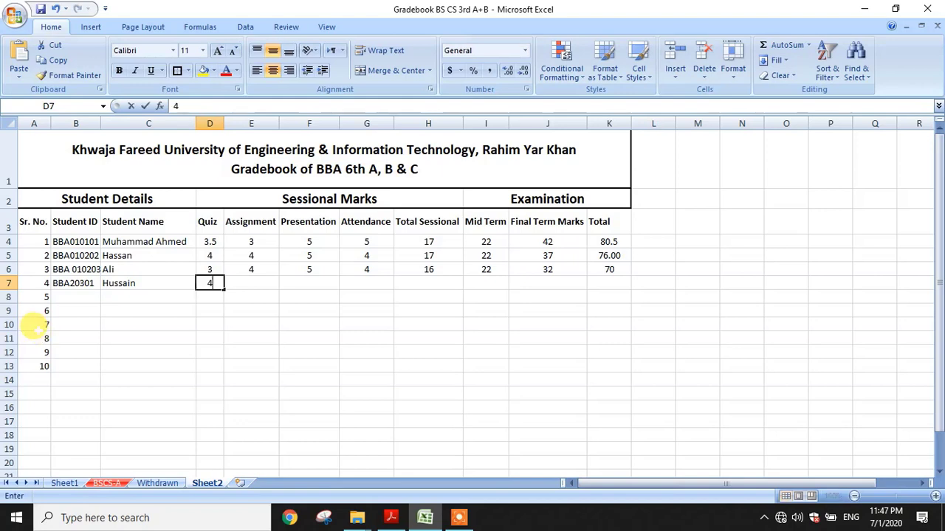
pyautogui.press('Tab')
pyautogui.write('4')
pyautogui.press('Tab')
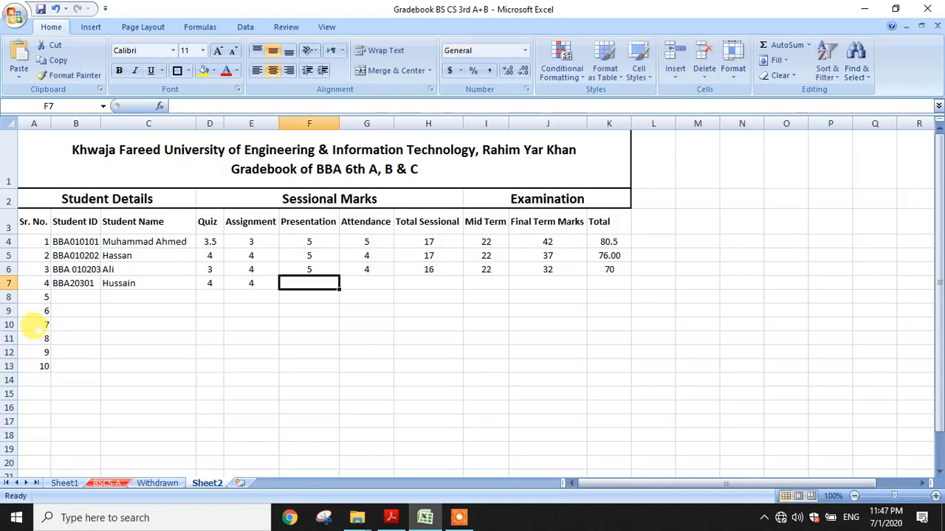
pyautogui.write('5')
pyautogui.press('Tab')
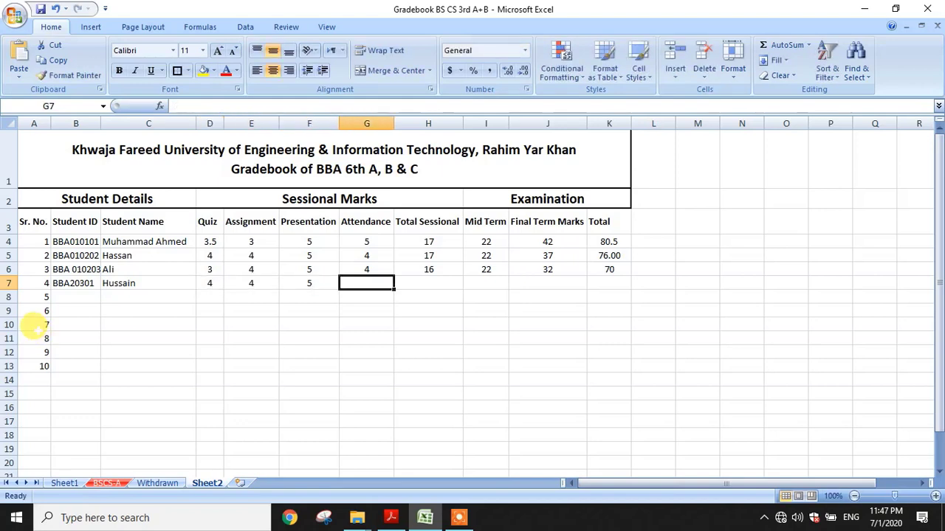
pyautogui.write('3')
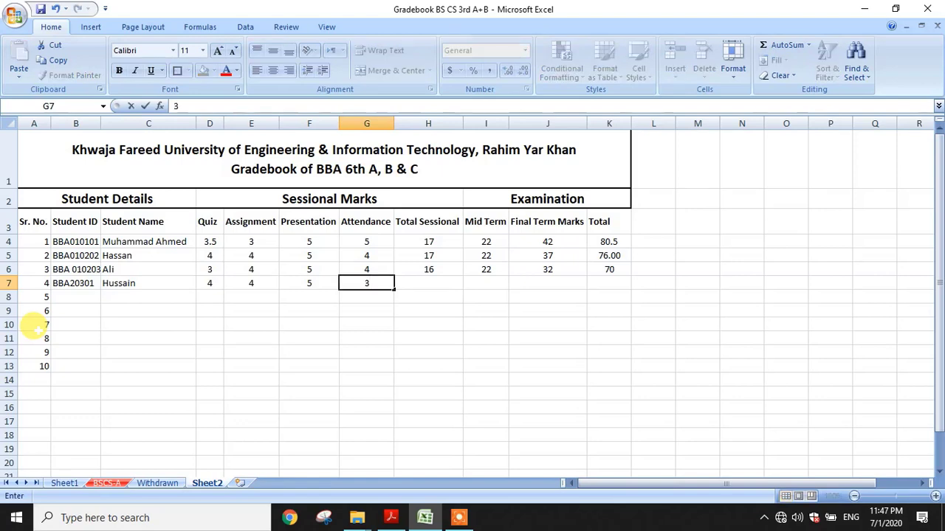
pyautogui.press('Tab')
pyautogui.press('Tab')
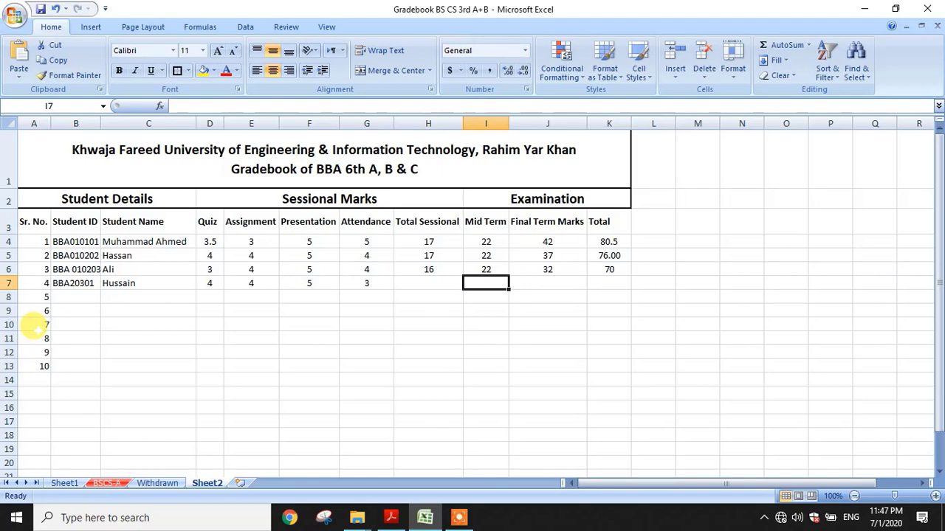
pyautogui.write('22')
pyautogui.press('Tab')
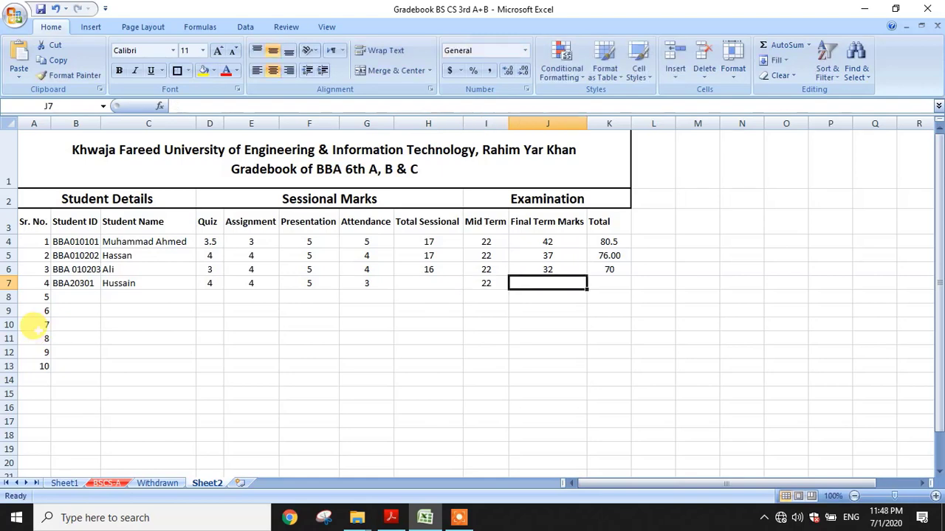
pyautogui.write('33')
pyautogui.press('Return')
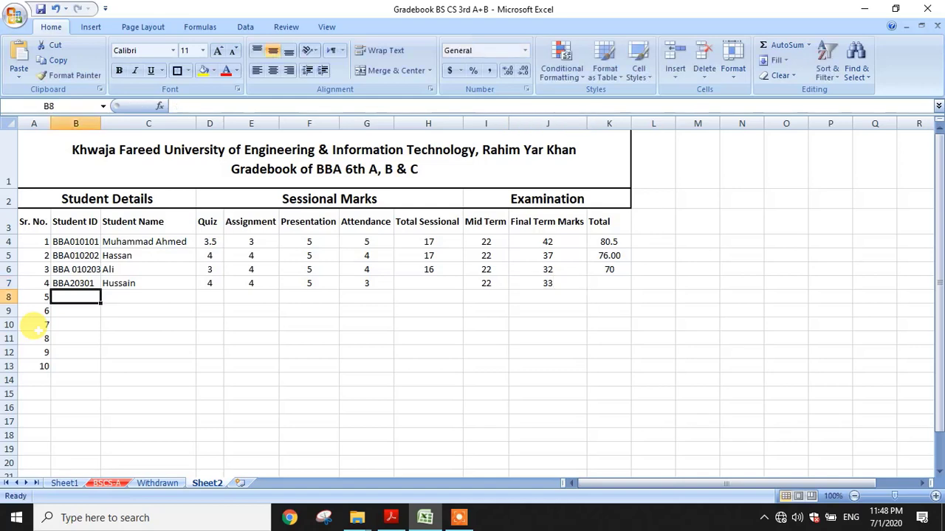
pyautogui.click(417, 285)
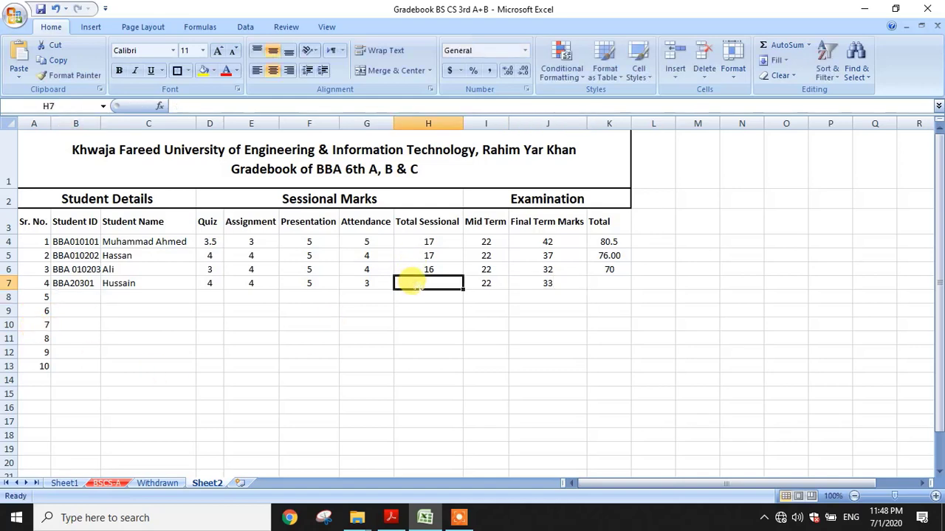
# Copy the H6 Total Sessional and K6 Total formulas down to row 13
pyautogui.click(428, 270)
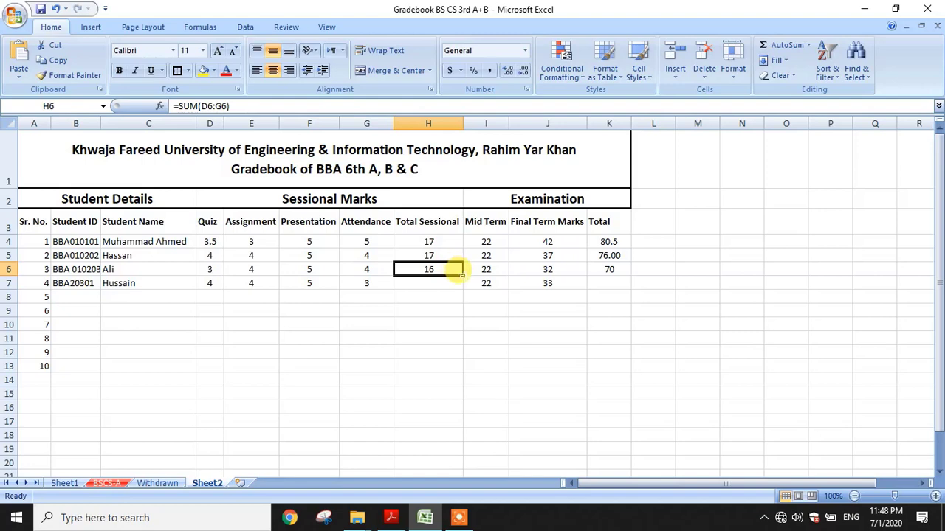
pyautogui.moveTo(461, 273); pyautogui.dragTo(452, 362)
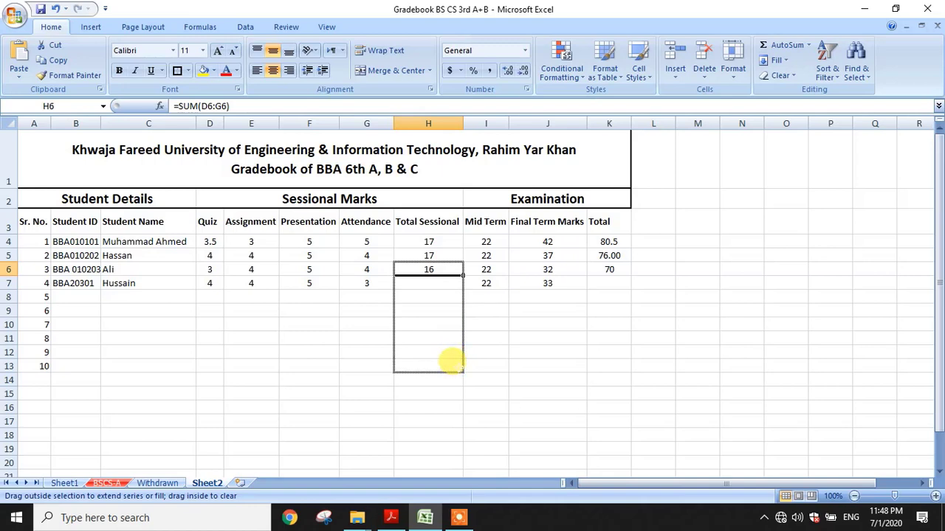
pyautogui.moveTo(452, 362); pyautogui.dragTo(452, 364)
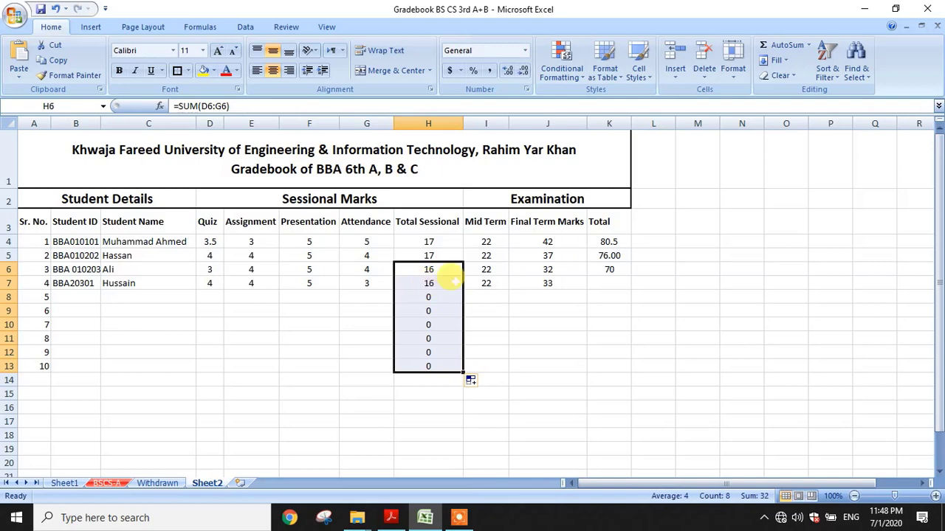
pyautogui.click(610, 268)
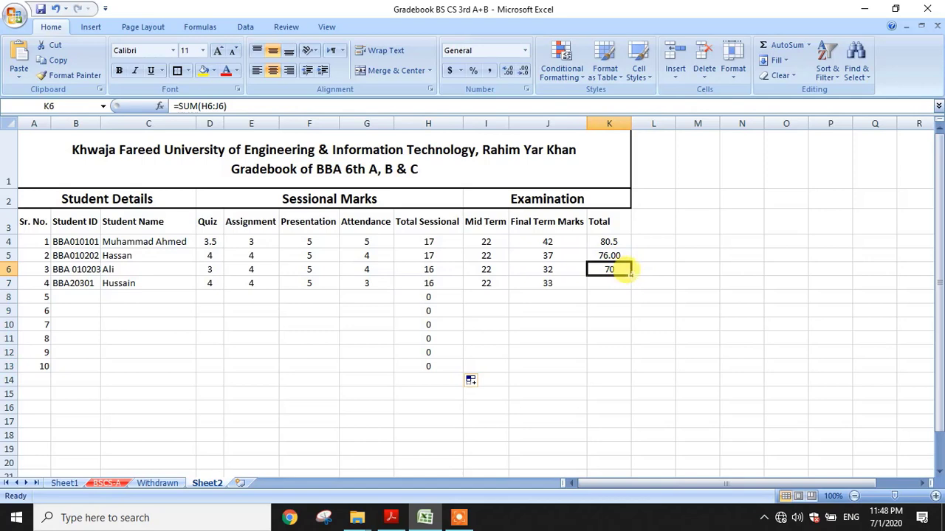
pyautogui.moveTo(630, 273); pyautogui.dragTo(620, 364)
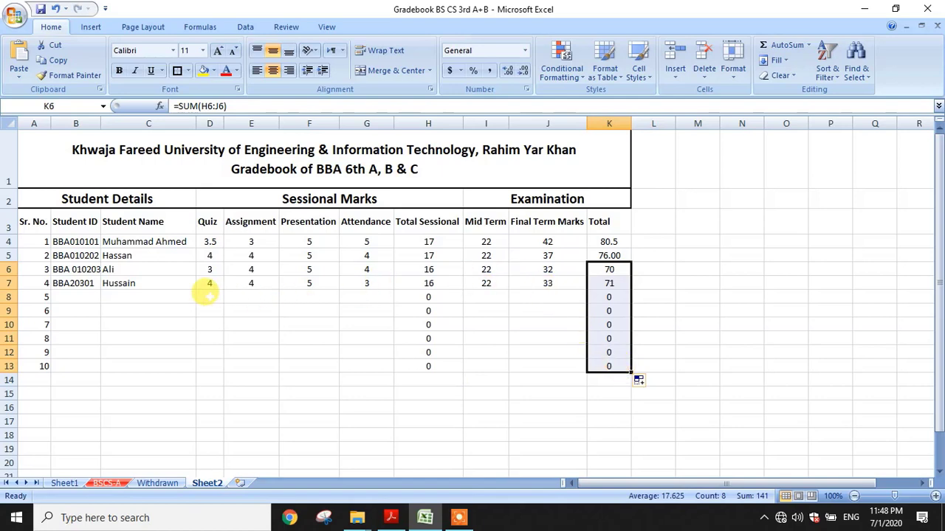
pyautogui.click(68, 296)
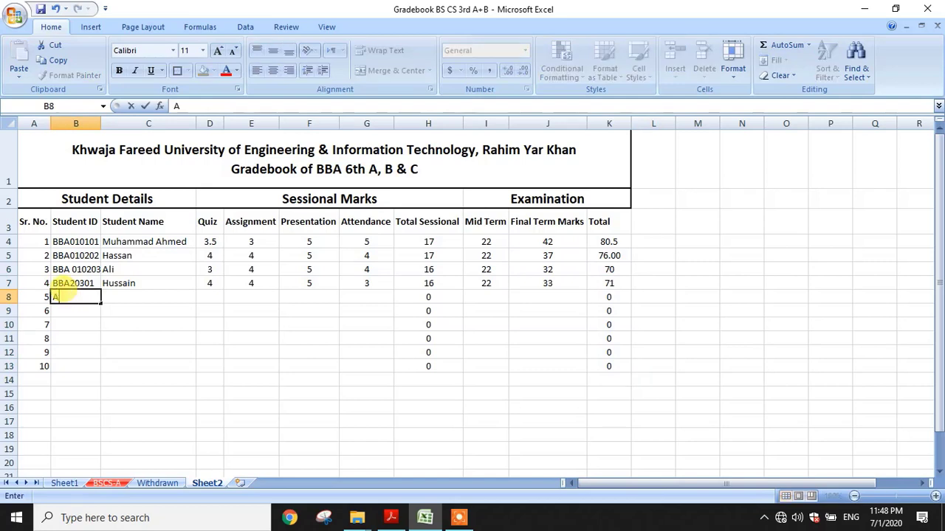
# Enter the fifth student's ID and name in B8:C8
pyautogui.write('BBa')
pyautogui.press('BackSpace')
pyautogui.write('A030201')
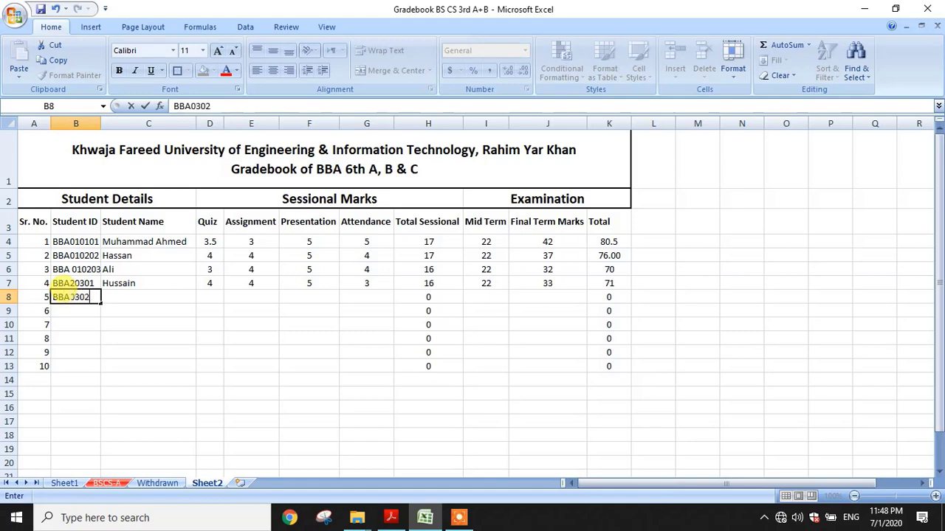
pyautogui.press('Tab')
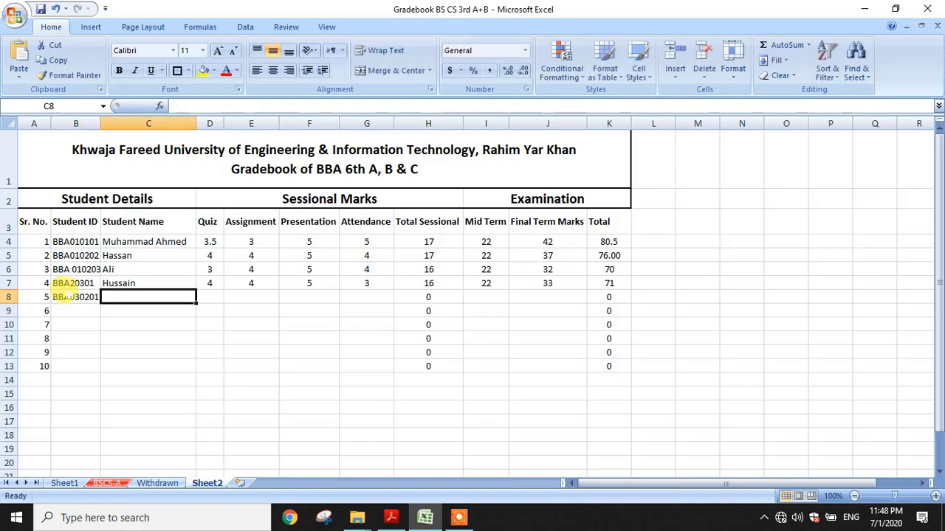
pyautogui.write('Naeem')
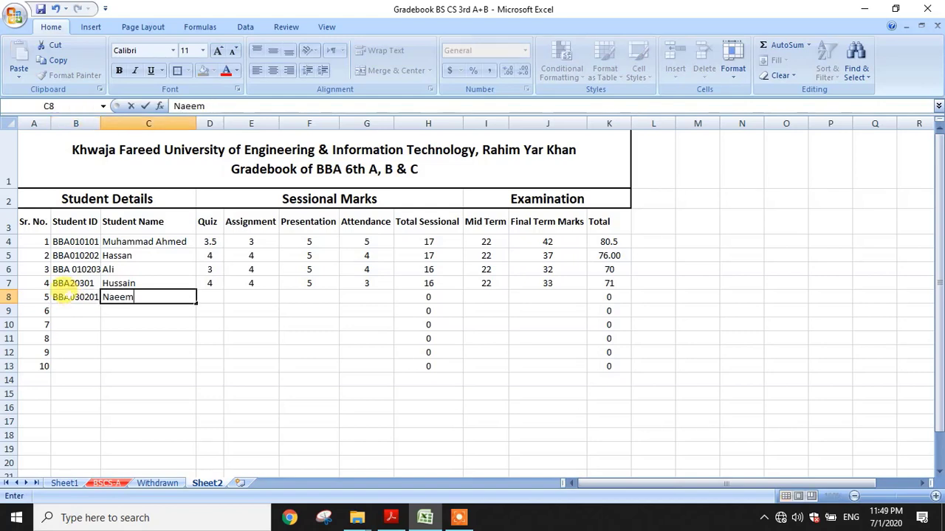
pyautogui.press('Tab')
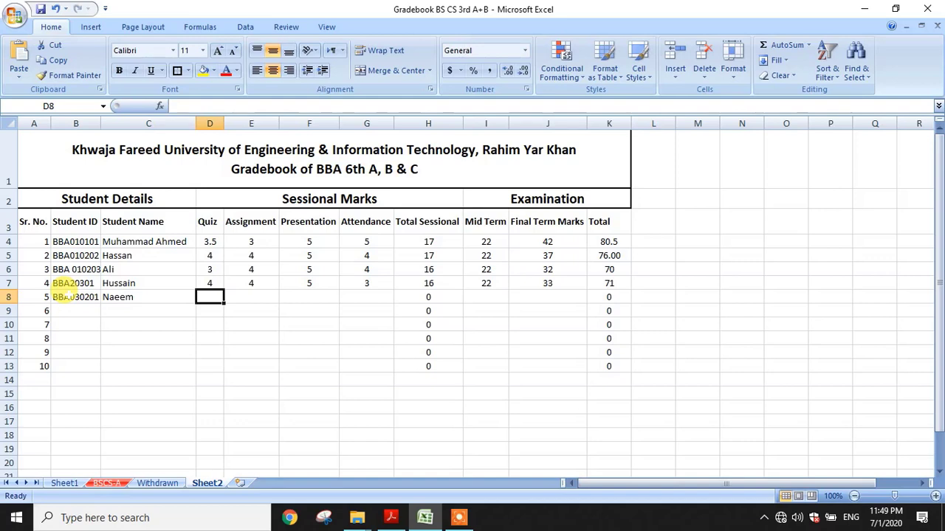
# Enter row 8 marks 3, 4, 5, 4, Mid Term 21 and Final 31
pyautogui.write('3')
pyautogui.press('Tab')
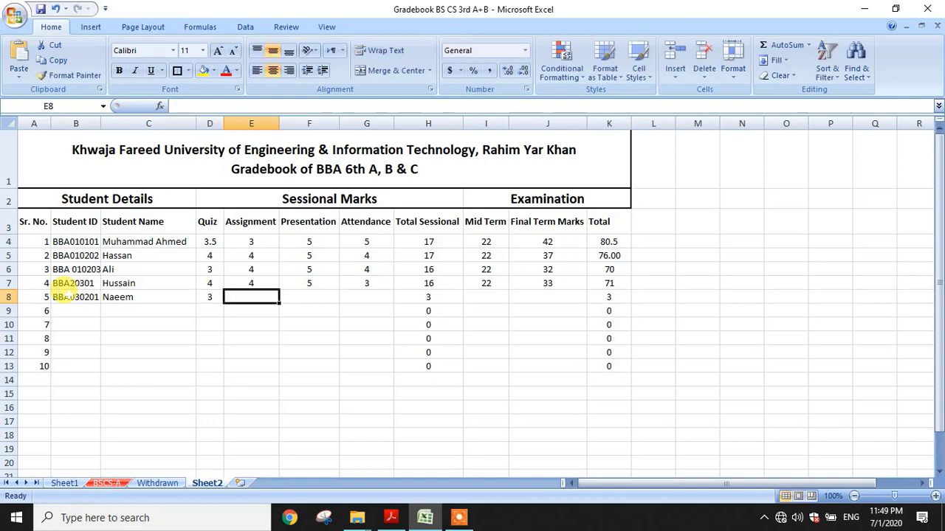
pyautogui.write('4')
pyautogui.press('Tab')
pyautogui.write('5')
pyautogui.press('Tab')
pyautogui.write('4')
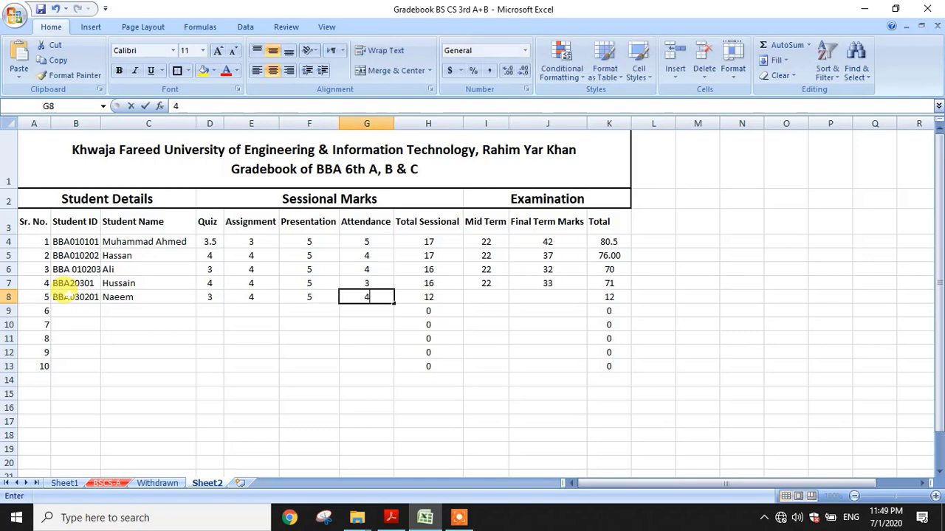
pyautogui.press('Tab')
pyautogui.press('Tab')
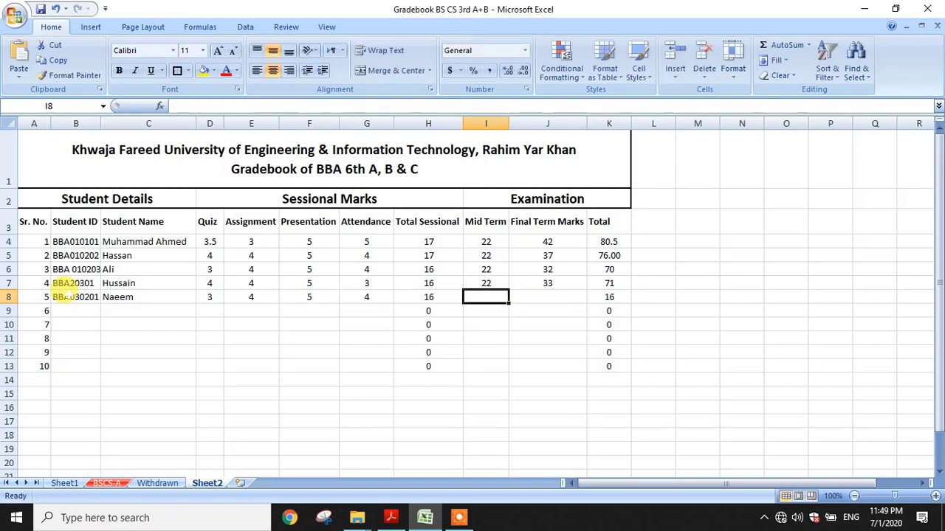
pyautogui.write('21')
pyautogui.press('Tab')
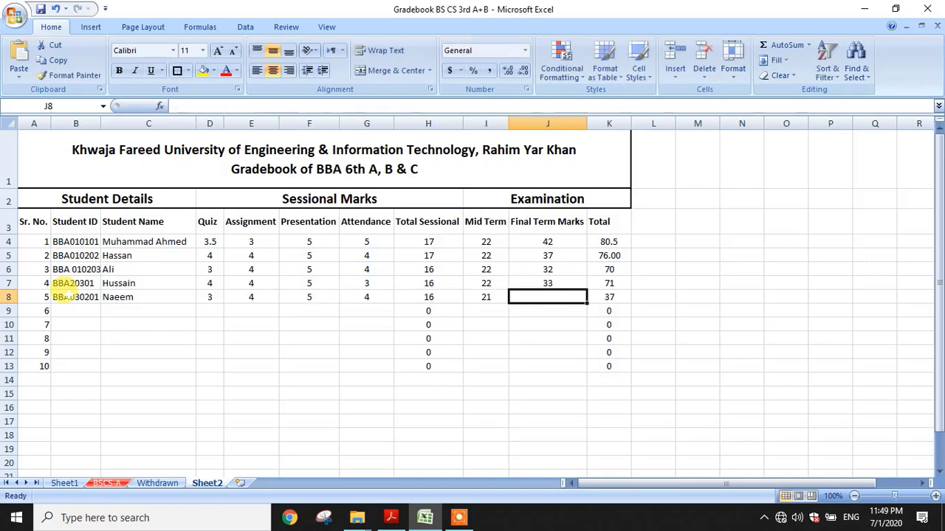
pyautogui.write('31')
pyautogui.press('Return')
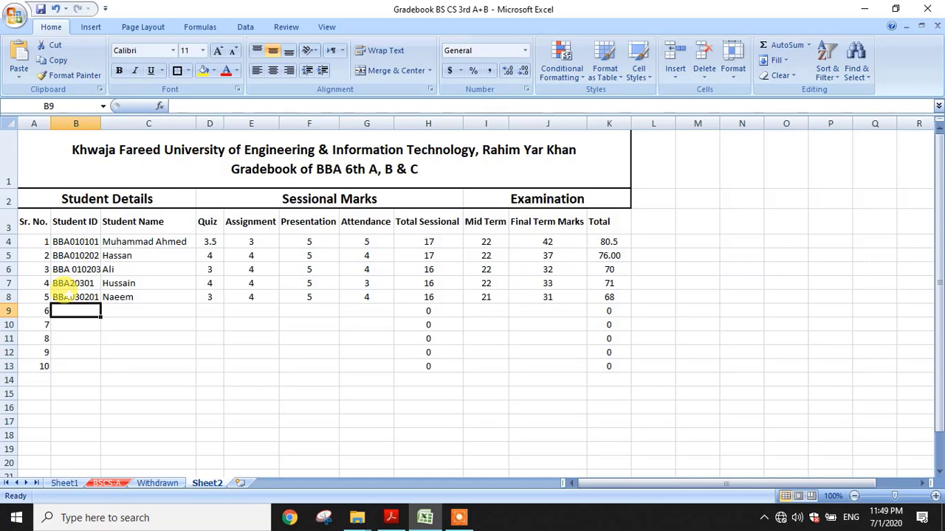
# Enter the sixth student's ID and name in B9 and C9
pyautogui.write('BBA')
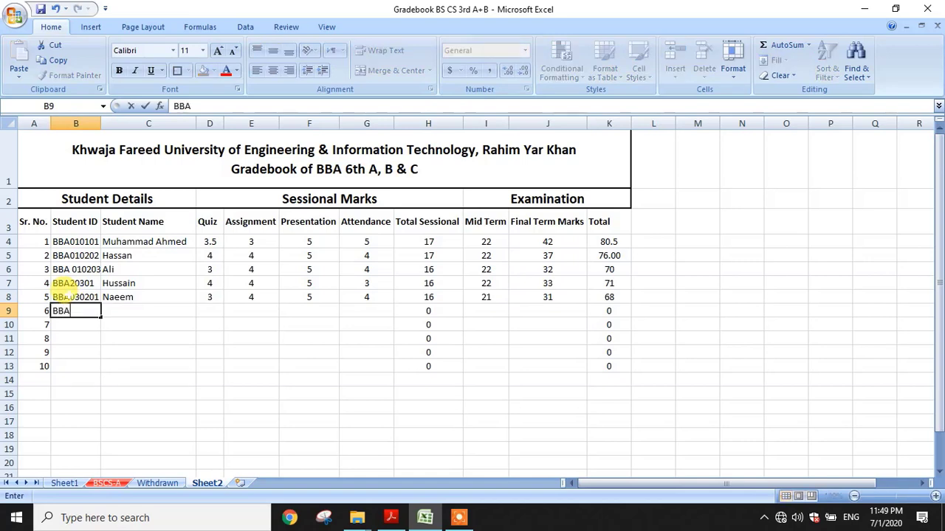
pyautogui.write('020301')
pyautogui.press('Tab')
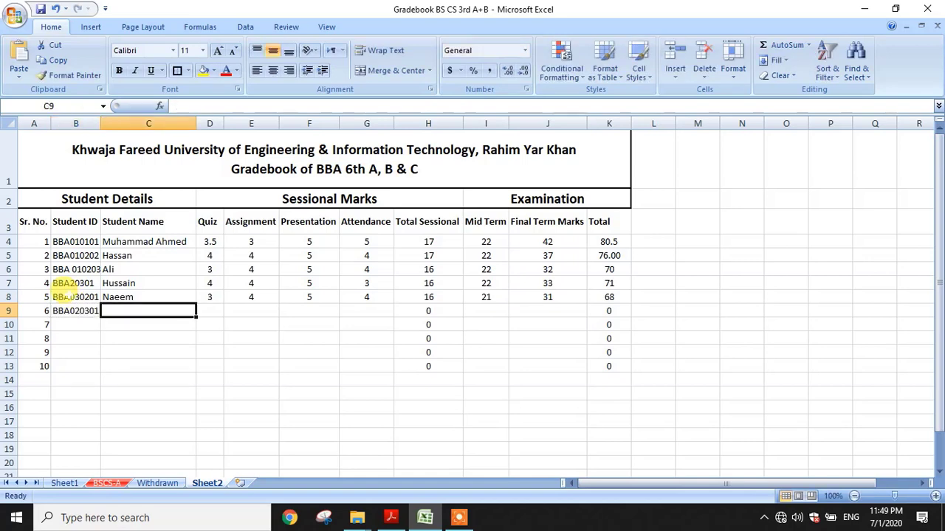
pyautogui.write('Nasir')
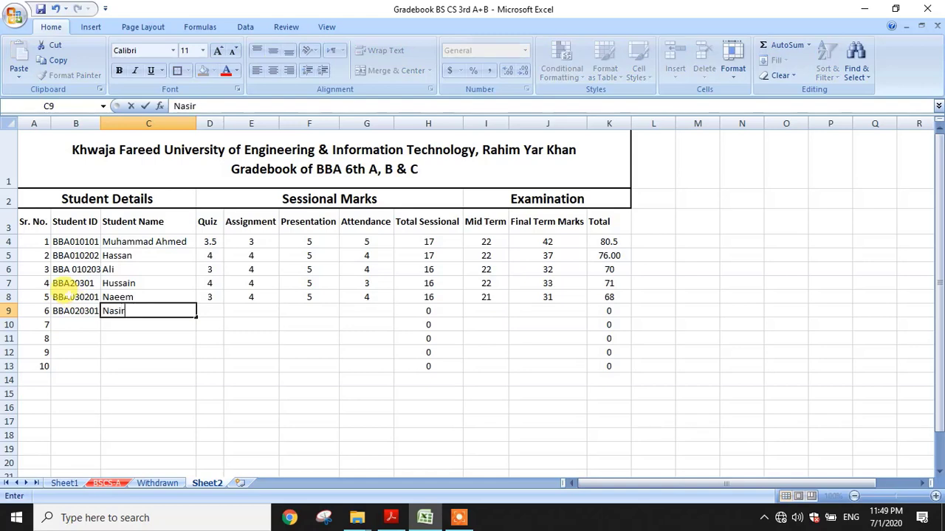
pyautogui.press('Tab')
# Fill row 9 with marks 3, 5, 4, 6, Mid 22 and Final 32, totalling 72
pyautogui.write('3')
pyautogui.press('Tab')
pyautogui.write('5')
pyautogui.press('Tab')
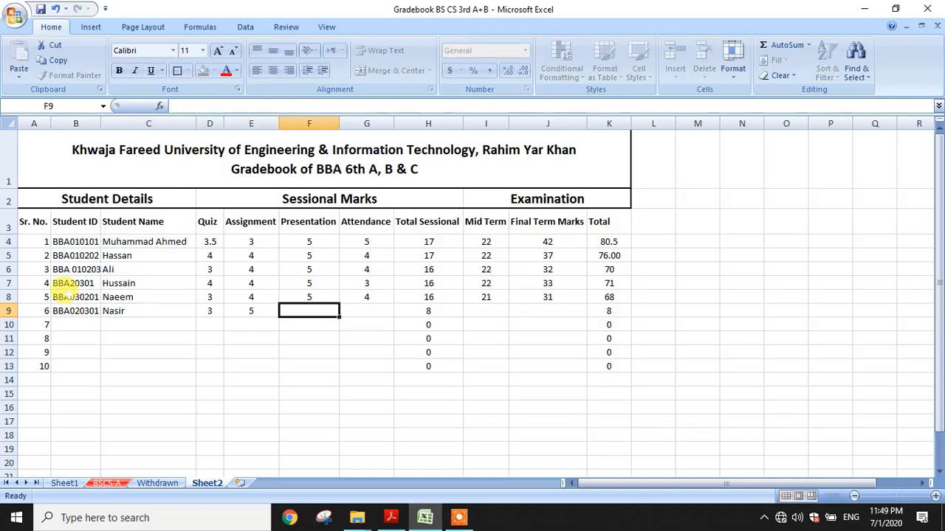
pyautogui.write('4')
pyautogui.press('Tab')
pyautogui.write('6')
pyautogui.press('Tab')
pyautogui.press('Tab')
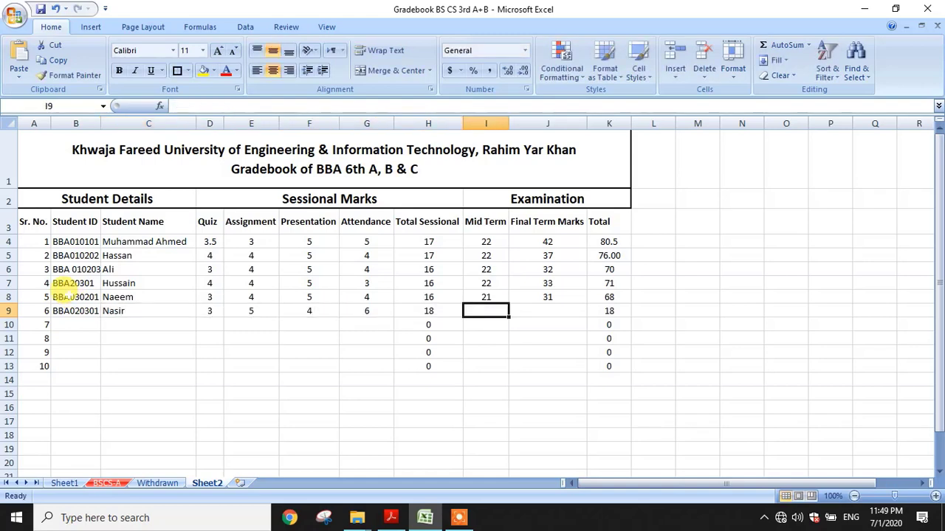
pyautogui.write('22')
pyautogui.press('Tab')
pyautogui.write('32')
pyautogui.press('Return')
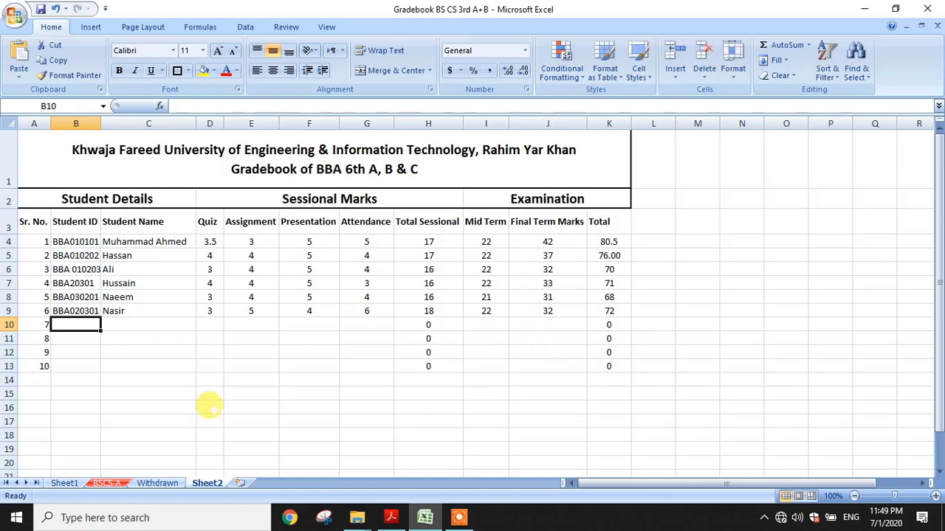
# Put =AVERAGE(K4:K9) in K14 to show the class average total of 72.91667
pyautogui.click(609, 379)
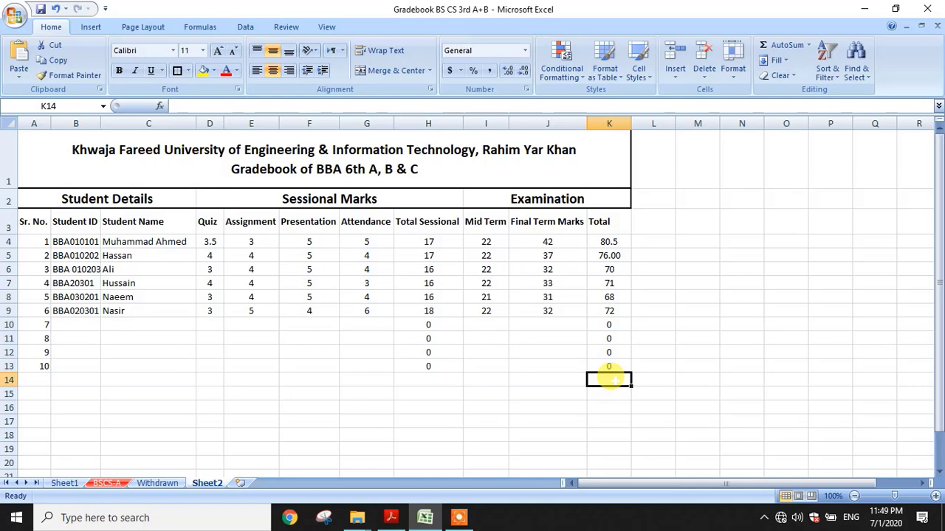
pyautogui.write('=')
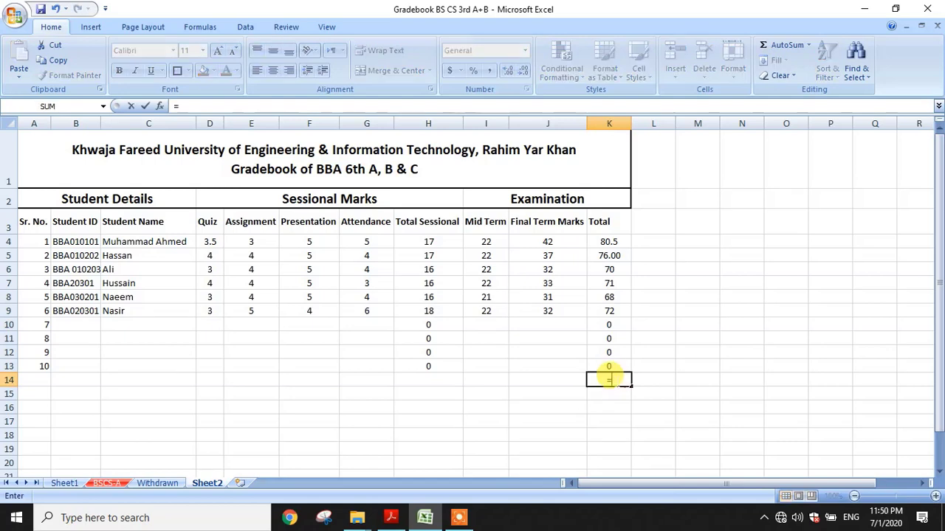
pyautogui.write('av')
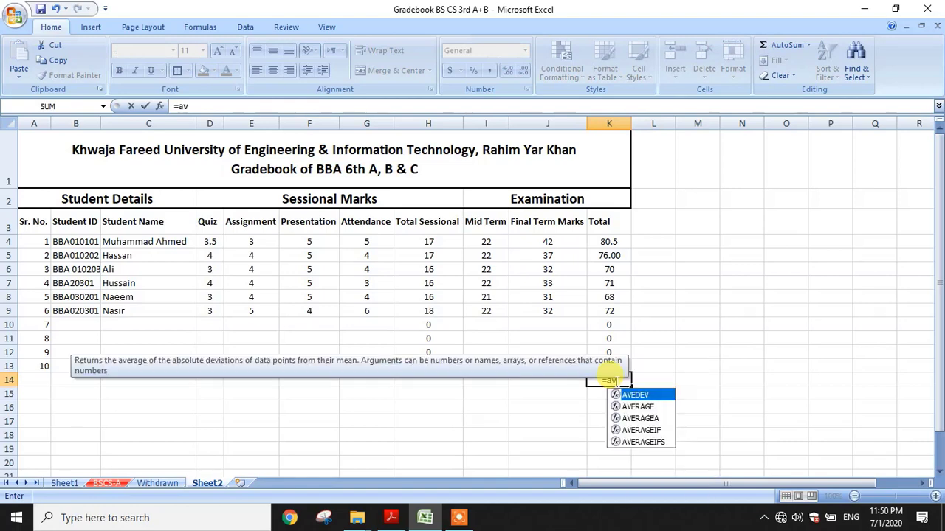
pyautogui.write('erae')
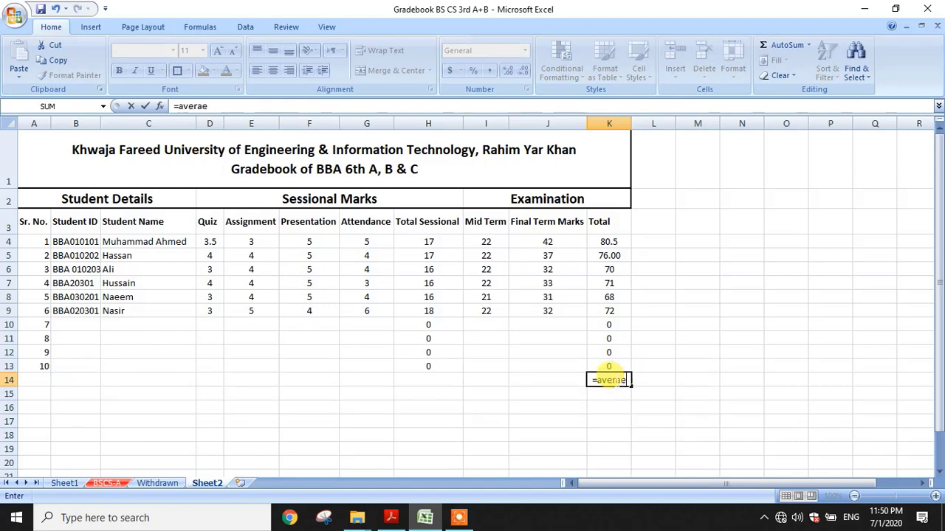
pyautogui.press('BackSpace')
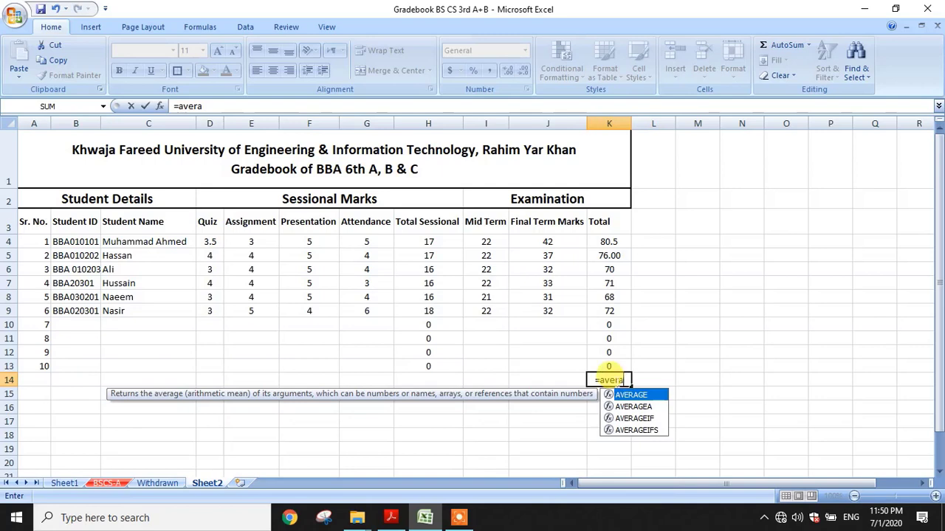
pyautogui.write('ge')
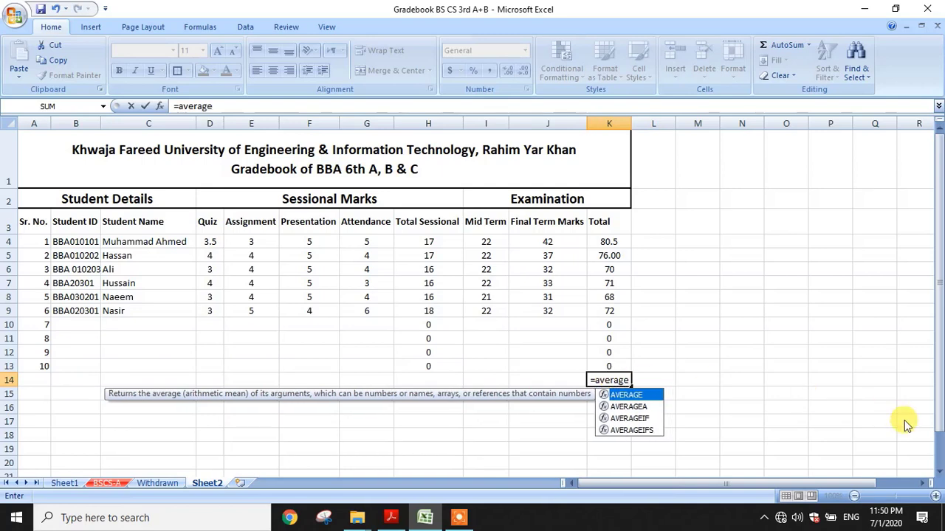
pyautogui.write('(')
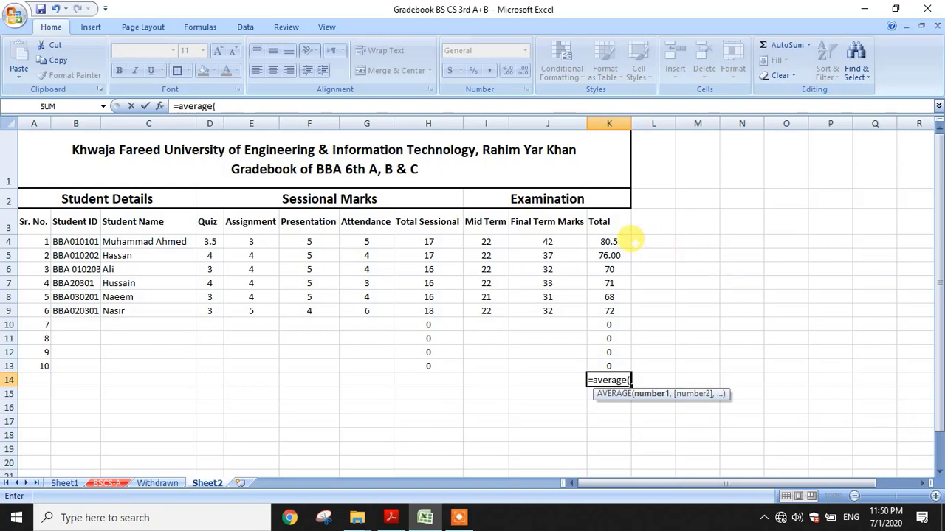
pyautogui.click(609, 241)
pyautogui.moveTo(610, 241); pyautogui.dragTo(615, 304)
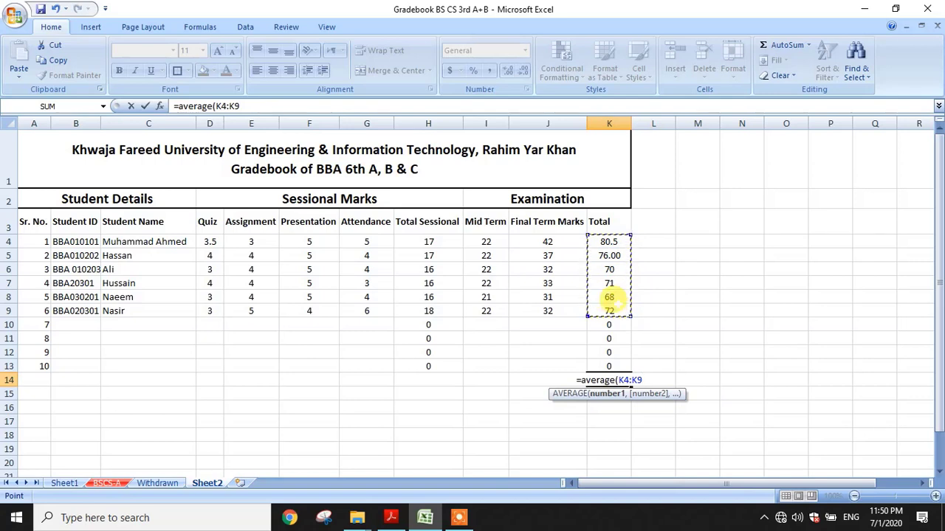
pyautogui.write(')')
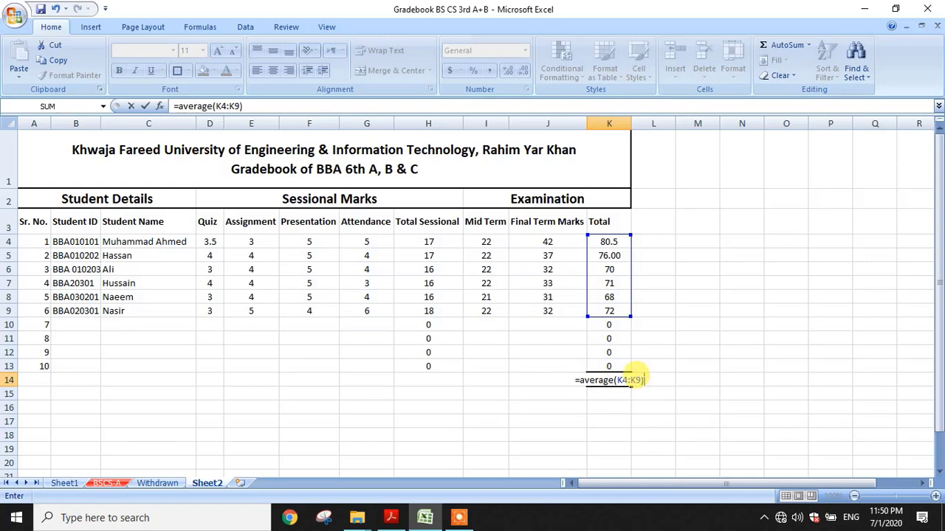
pyautogui.press('Return')
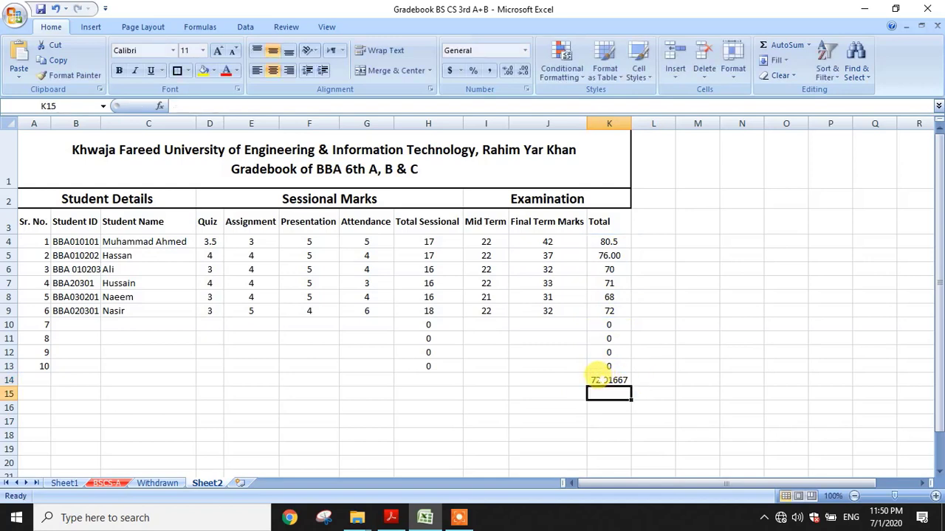
pyautogui.click(606, 381)
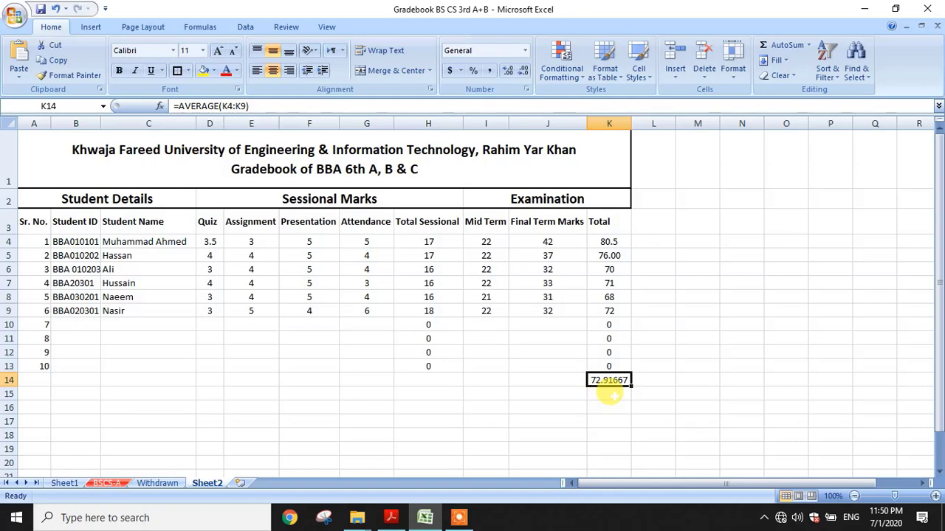
# Decrease K14's decimal places until the average displays as 73
pyautogui.click(525, 75)
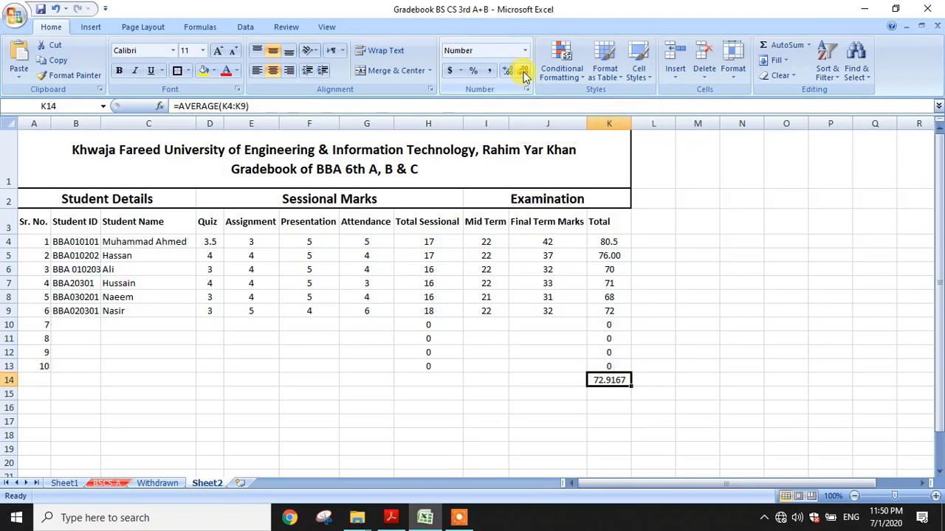
pyautogui.click(525, 75)
pyautogui.click(524, 75)
pyautogui.click(525, 75)
pyautogui.click(525, 75)
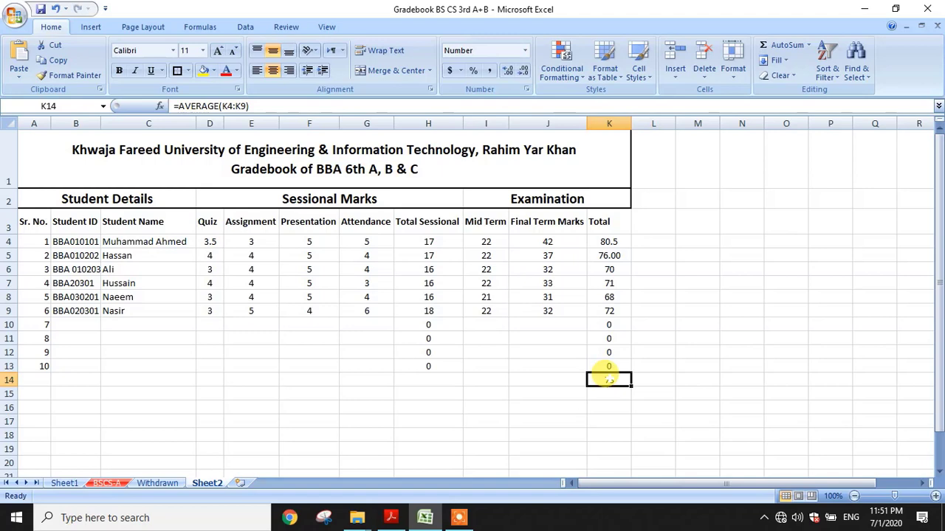
# Type the label 'Average' into J14, beside the 73
pyautogui.click(541, 378)
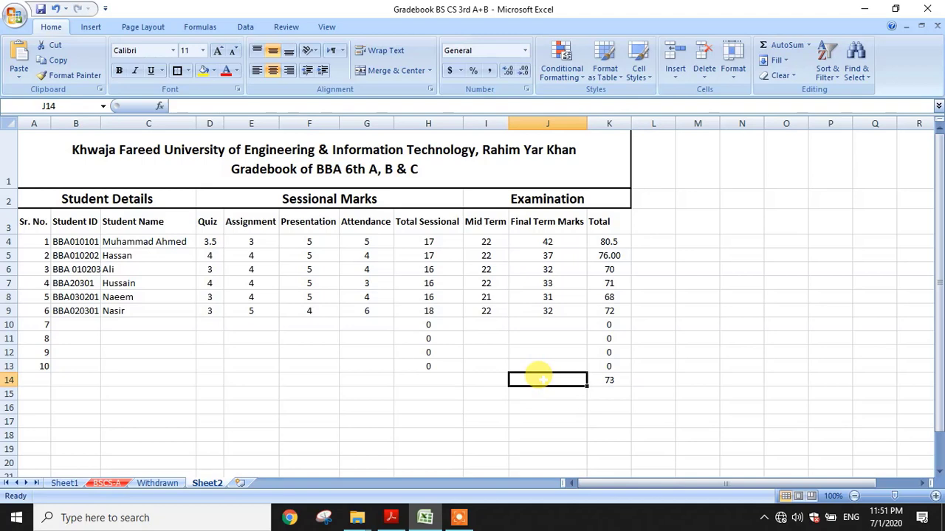
pyautogui.write('Averag')
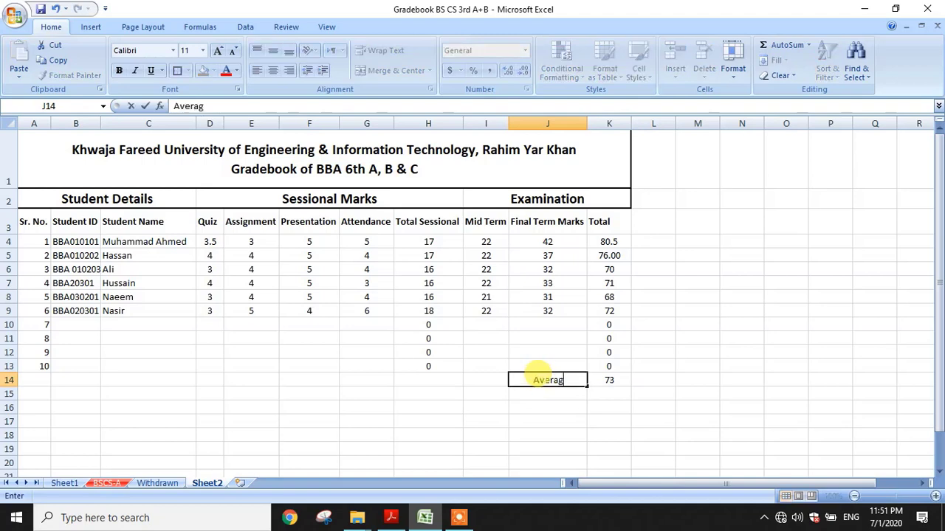
pyautogui.write('e')
pyautogui.press('Return')
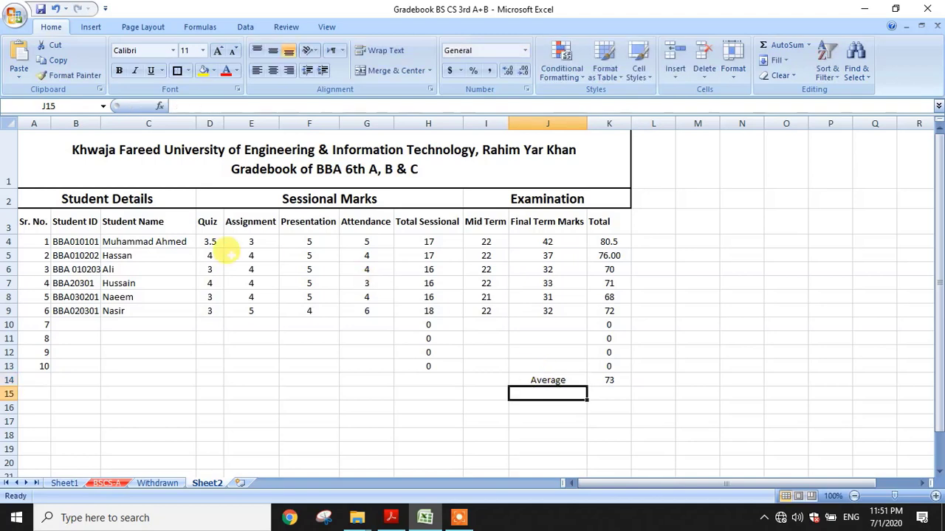
pyautogui.click(72, 323)
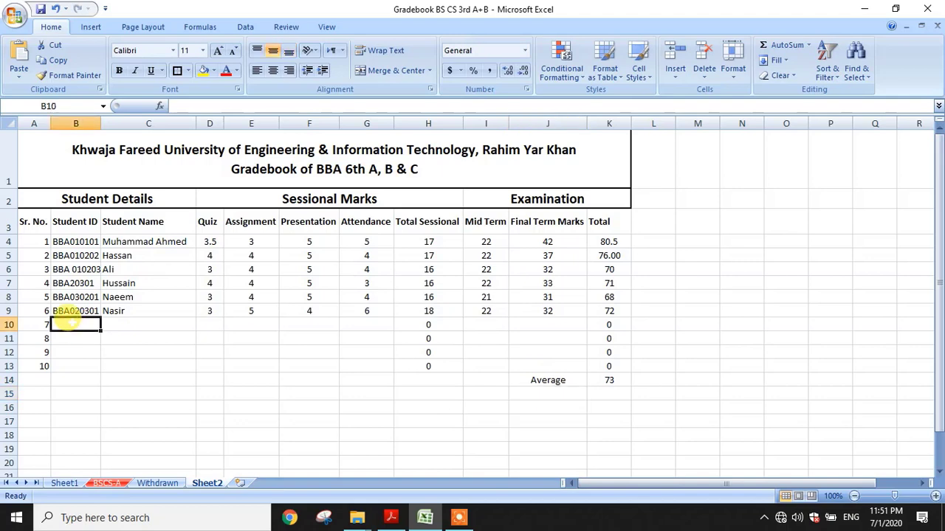
# Enter the seventh student's ID and name in row 10
pyautogui.write('BBA020301')
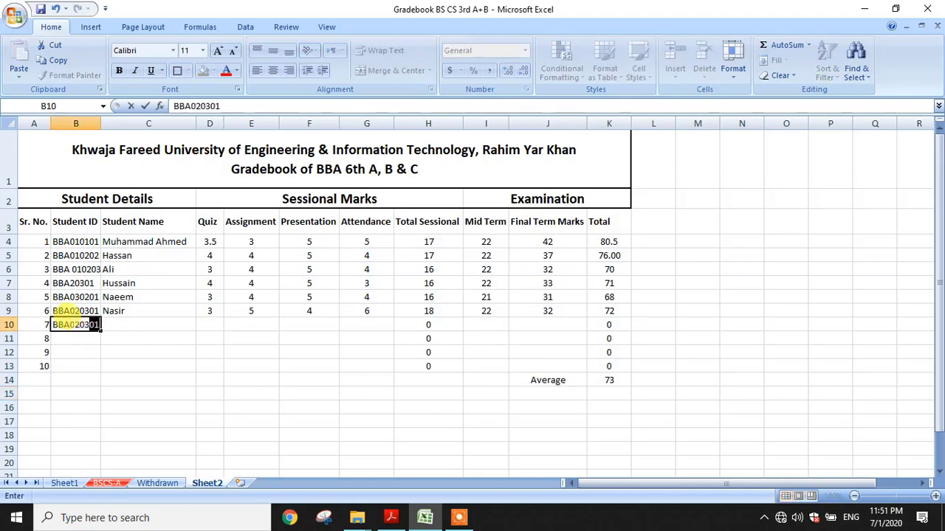
pyautogui.press('Tab')
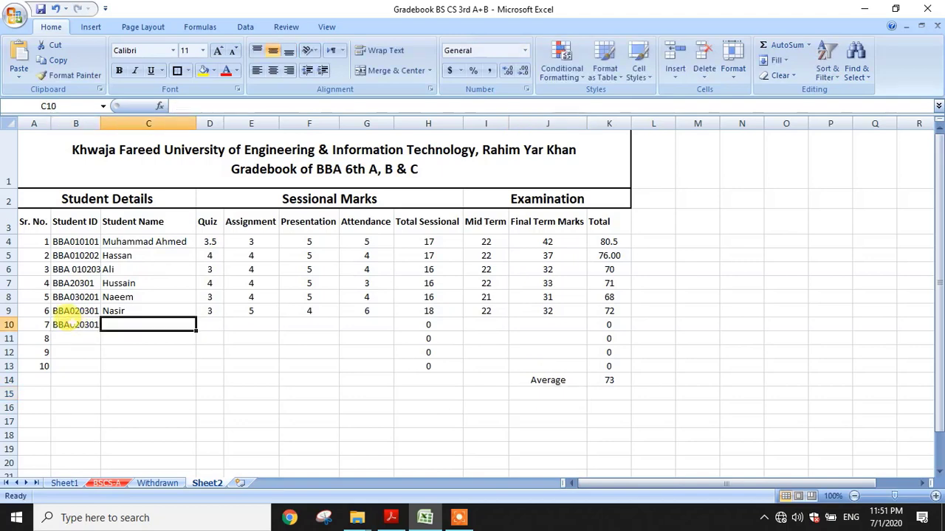
pyautogui.write('Nouman')
pyautogui.press('Tab')
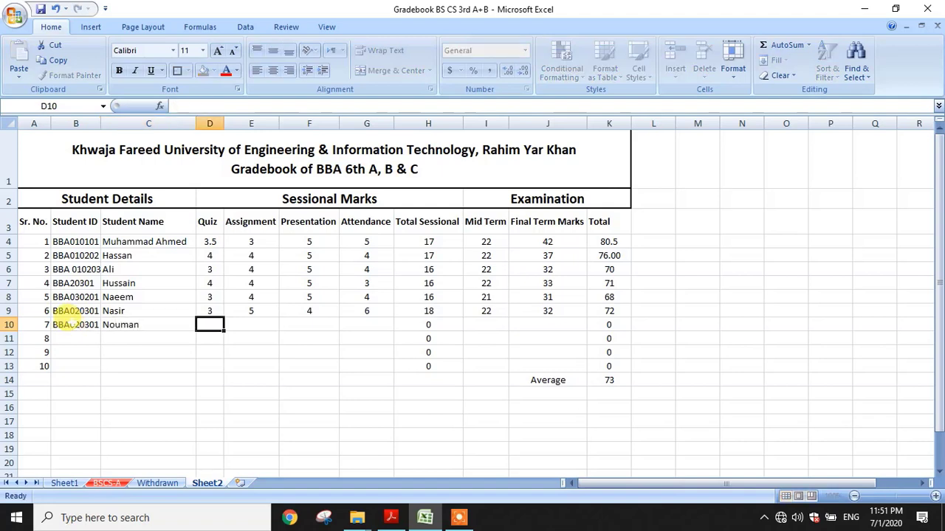
# Fill row 10 with marks 5, 5, 5, 4, Mid 33 and Final 45, totalling 97
pyautogui.write('5')
pyautogui.press('Tab')
pyautogui.write('5')
pyautogui.press('Tab')
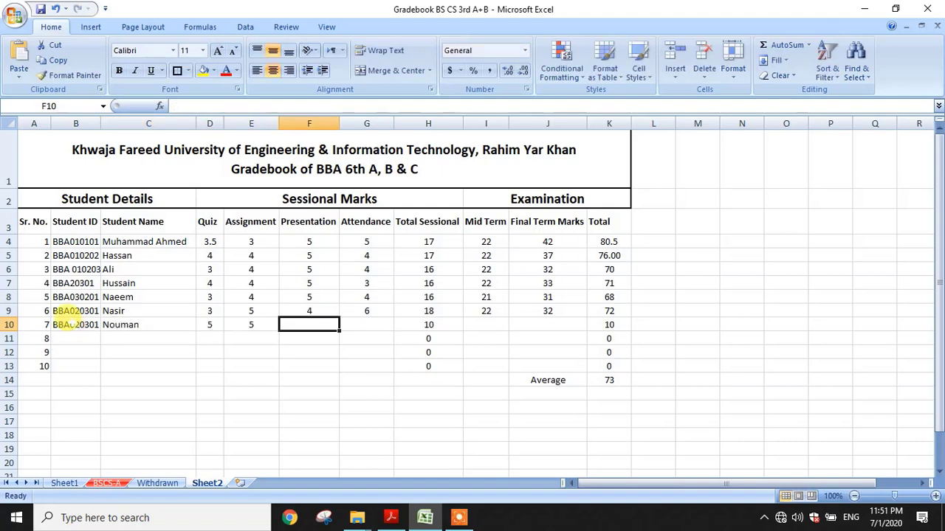
pyautogui.write('5')
pyautogui.press('Tab')
pyautogui.write('4')
pyautogui.press('Tab')
pyautogui.press('Tab')
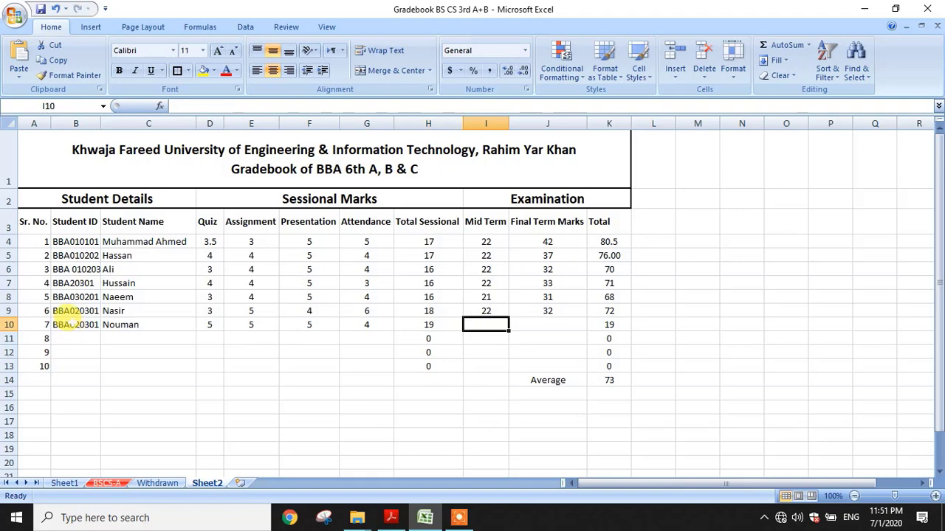
pyautogui.write('33')
pyautogui.press('Tab')
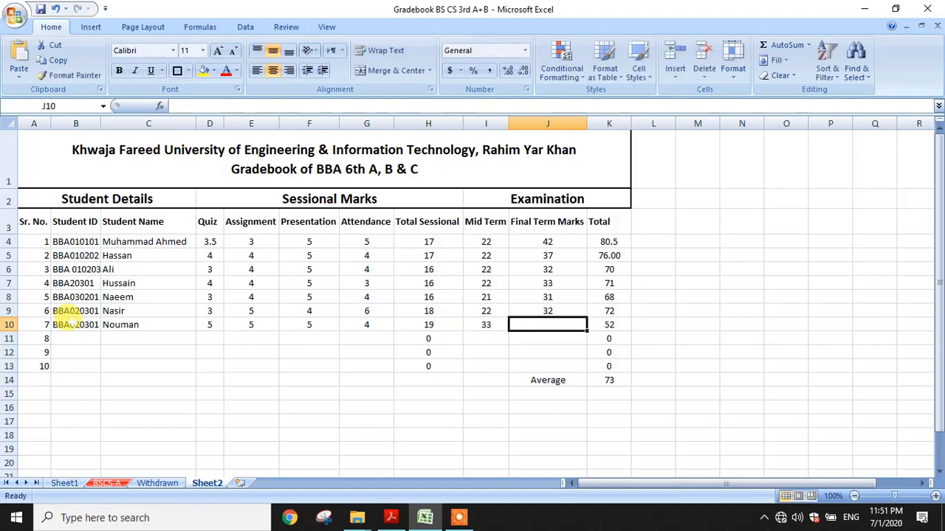
pyautogui.write('45')
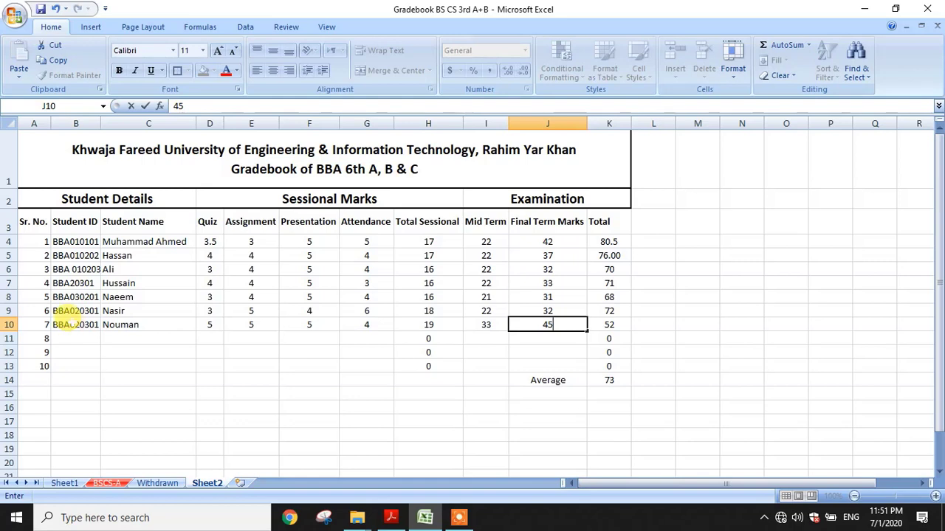
pyautogui.click(74, 337)
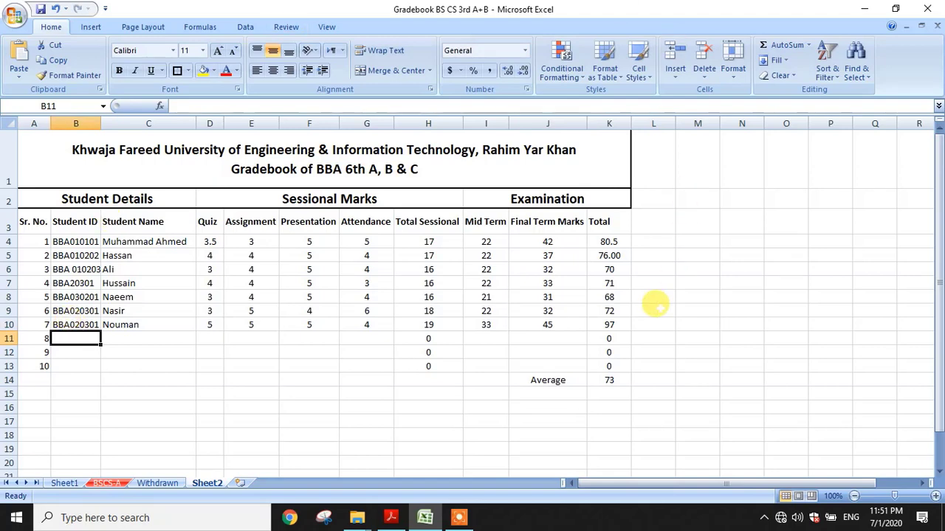
pyautogui.doubleClick(606, 380)
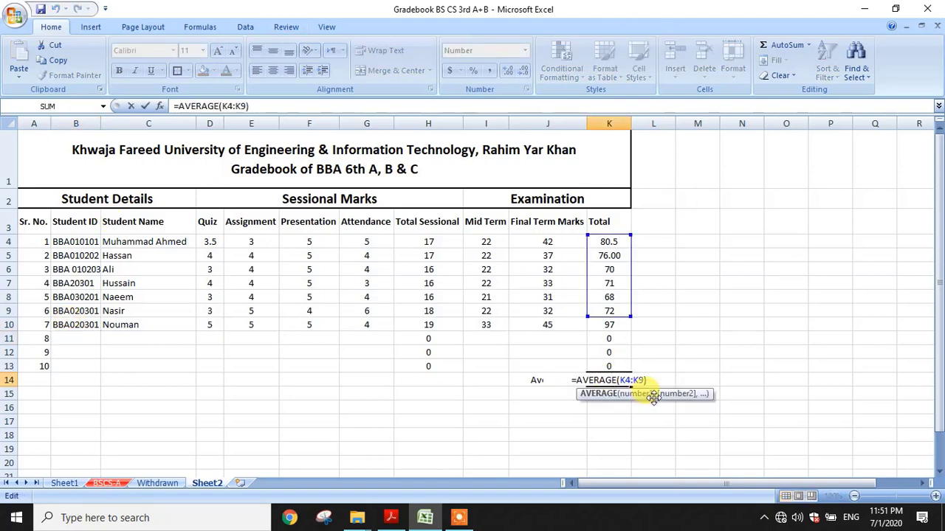
# Widen the K14 average range to K4:K13, so it reads 53
pyautogui.press('Return')
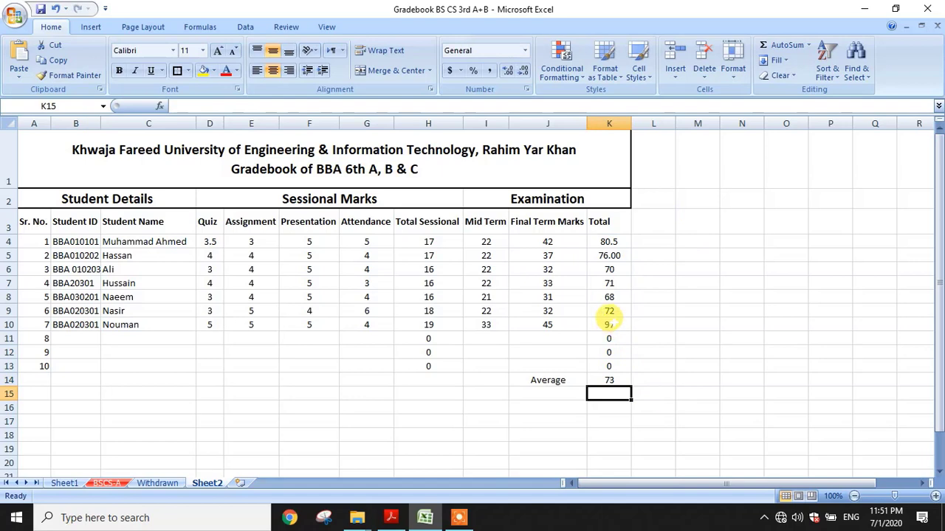
pyautogui.doubleClick(611, 379)
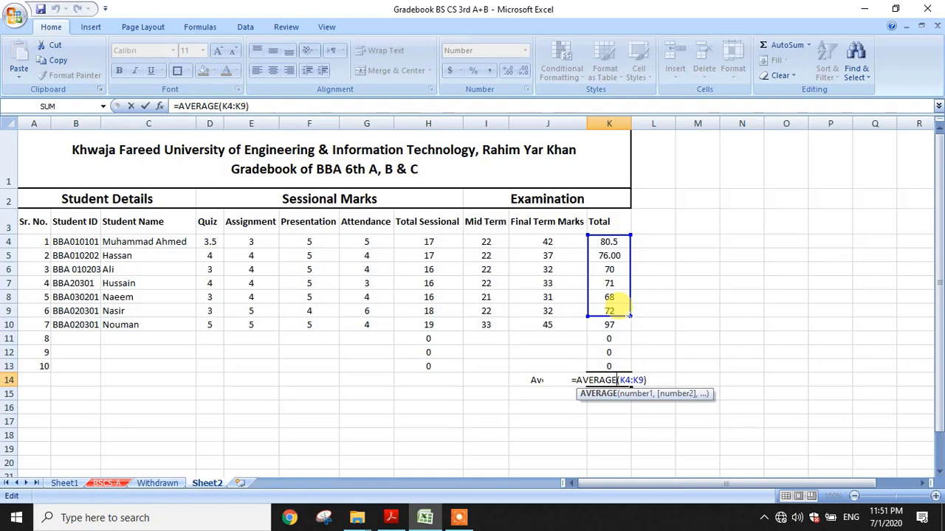
pyautogui.moveTo(631, 316); pyautogui.dragTo(623, 329)
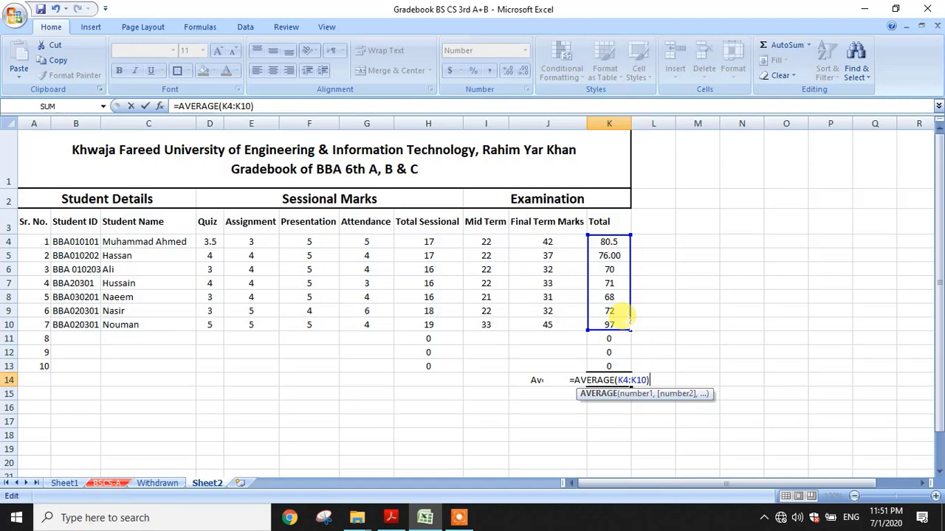
pyautogui.press('Return')
pyautogui.click(612, 325)
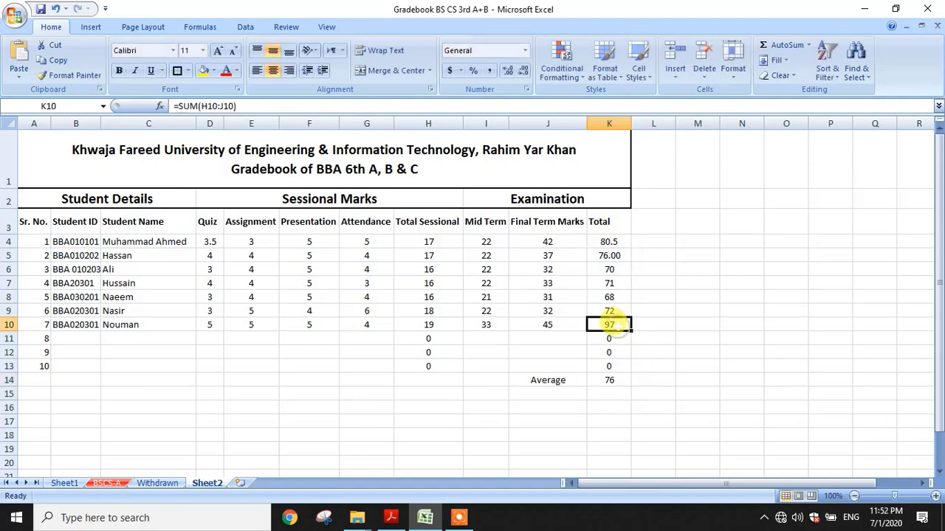
pyautogui.click(605, 381)
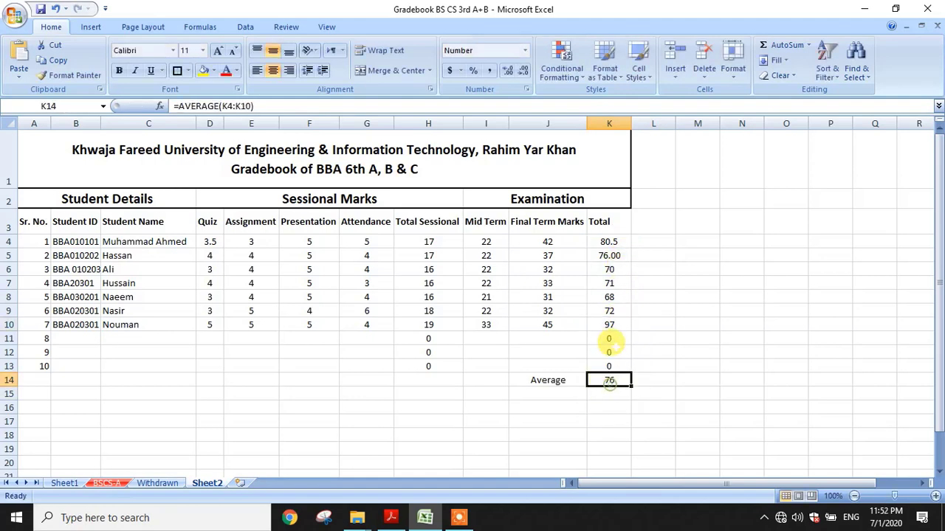
pyautogui.doubleClick(604, 382)
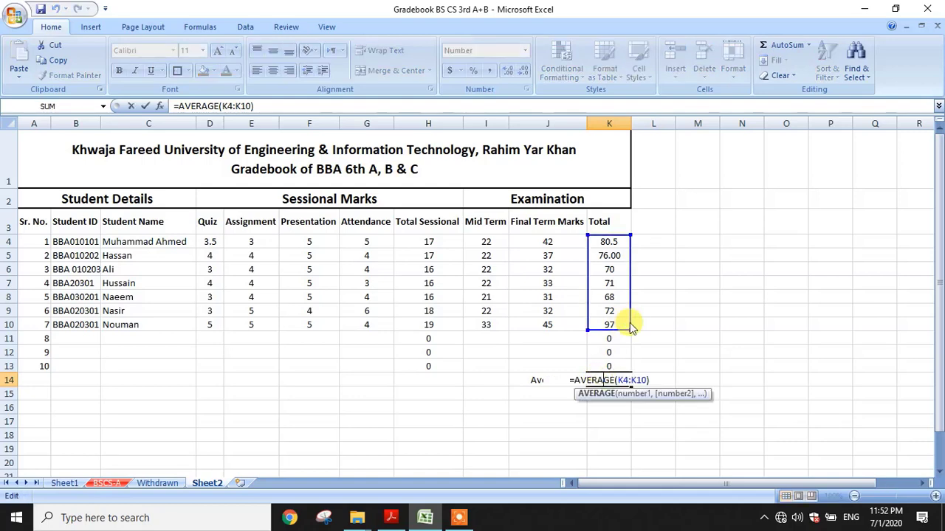
pyautogui.moveTo(629, 329); pyautogui.dragTo(624, 365)
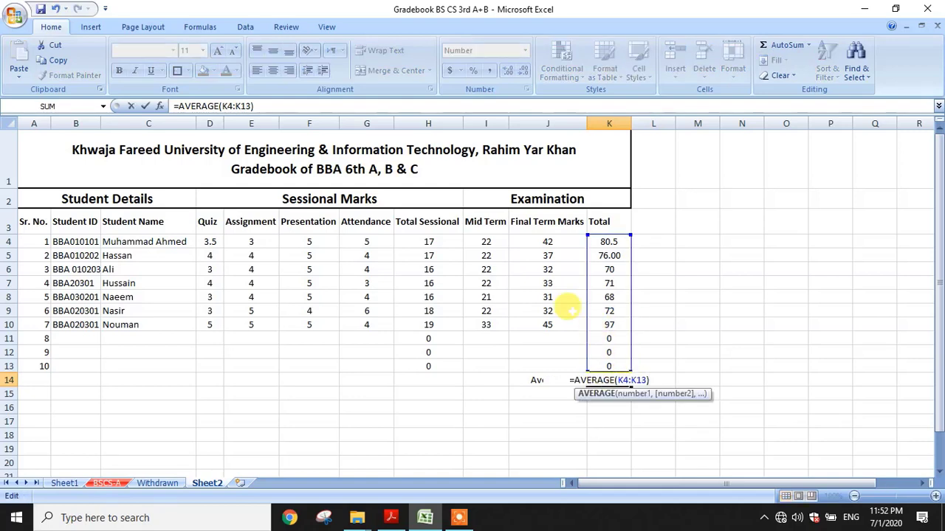
pyautogui.press('Return')
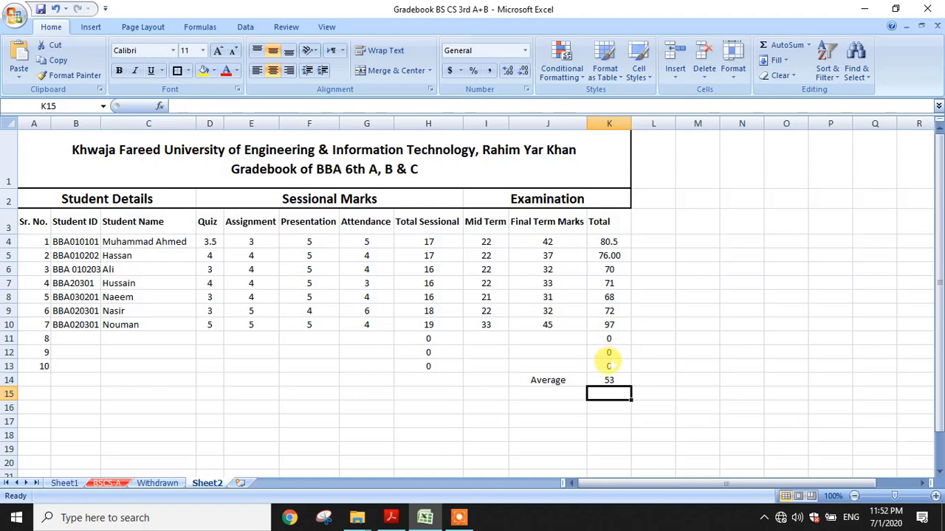
pyautogui.click(74, 338)
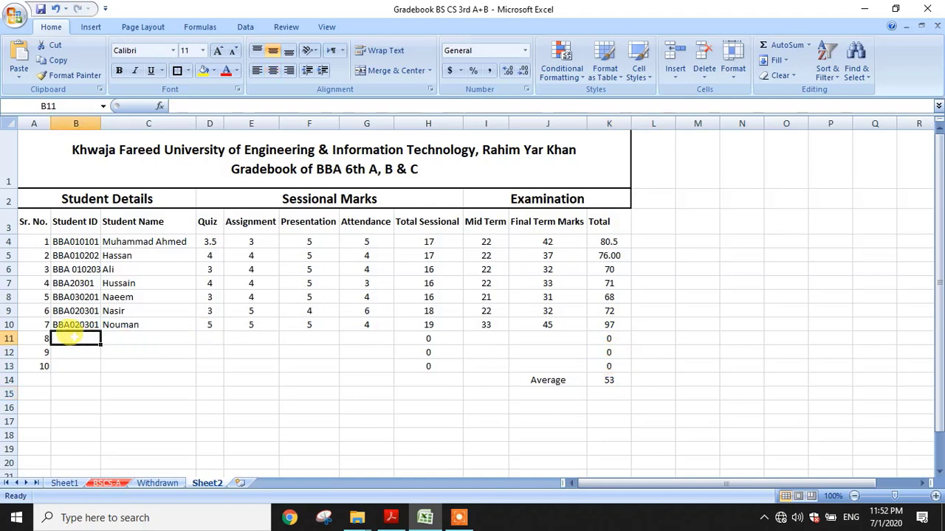
# Enter the eighth student's ID and name in row 11
pyautogui.write('BBA')
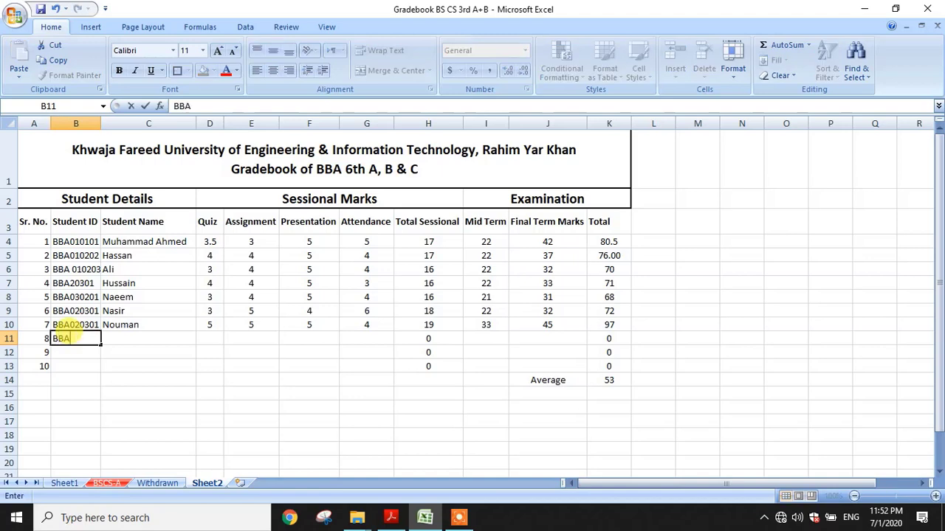
pyautogui.write('020301')
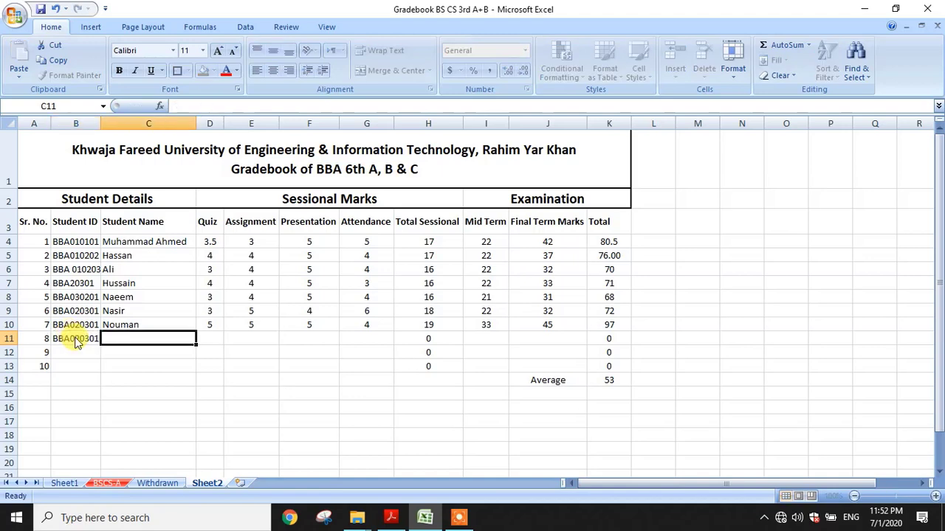
pyautogui.press('Tab')
pyautogui.write('Naveed')
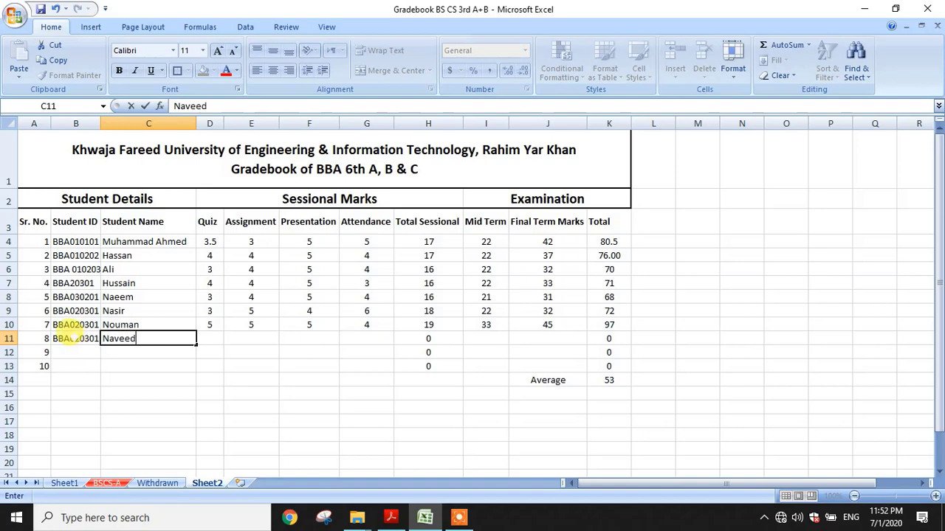
pyautogui.press('Tab')
# Fill row 11 with marks 3, 4, 5, 4, Mid 30 and Final 42, totalling 88
pyautogui.write('3')
pyautogui.press('Tab')
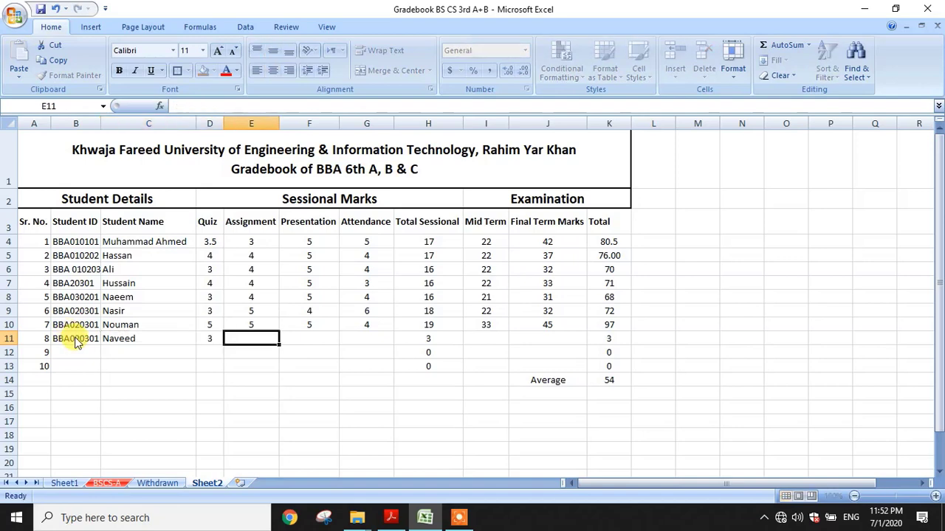
pyautogui.write('4')
pyautogui.press('Tab')
pyautogui.write('5')
pyautogui.press('Tab')
pyautogui.write('4')
pyautogui.press('Tab')
pyautogui.press('Tab')
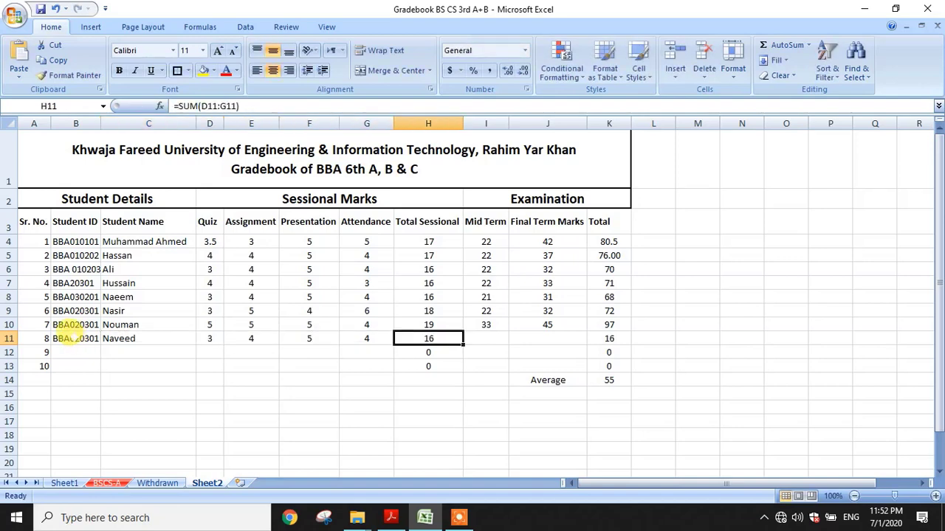
pyautogui.write('3')
pyautogui.press('Tab')
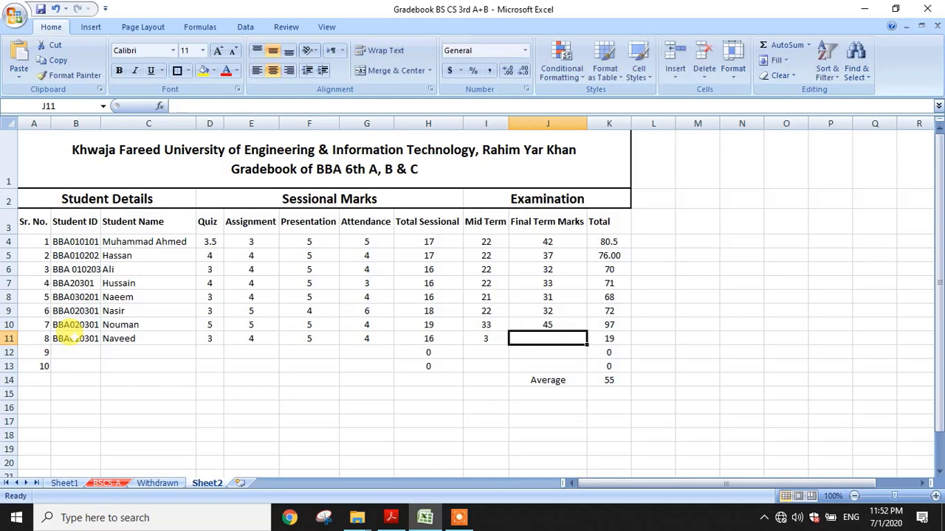
pyautogui.press('Left')
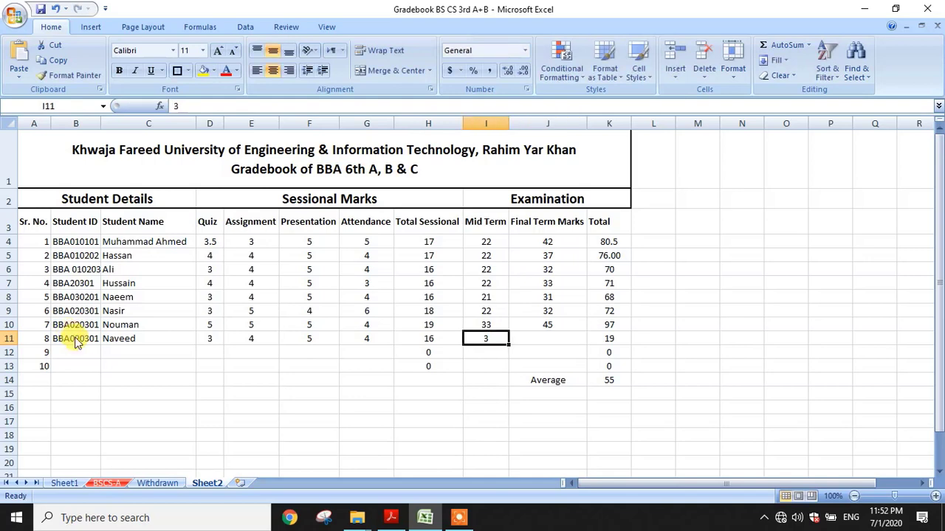
pyautogui.write('30')
pyautogui.press('Tab')
pyautogui.write('4')
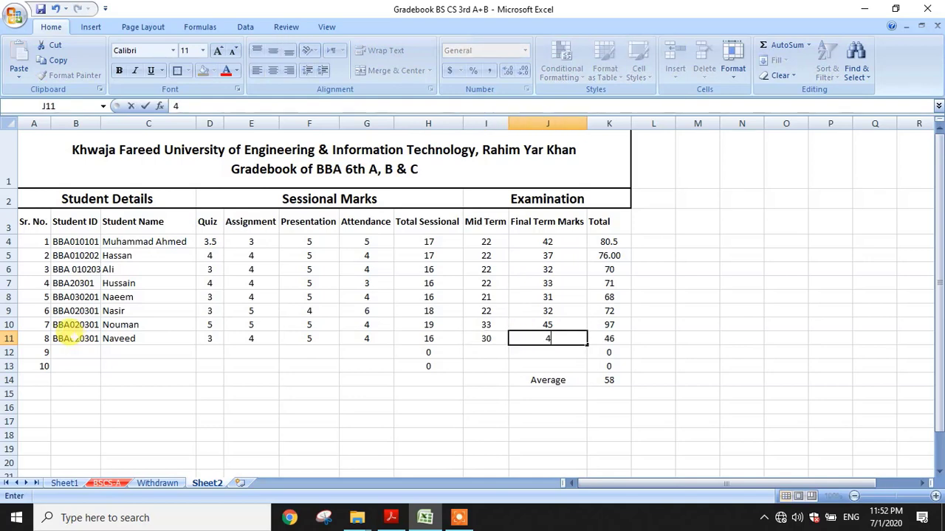
pyautogui.write('2')
pyautogui.click(73, 347)
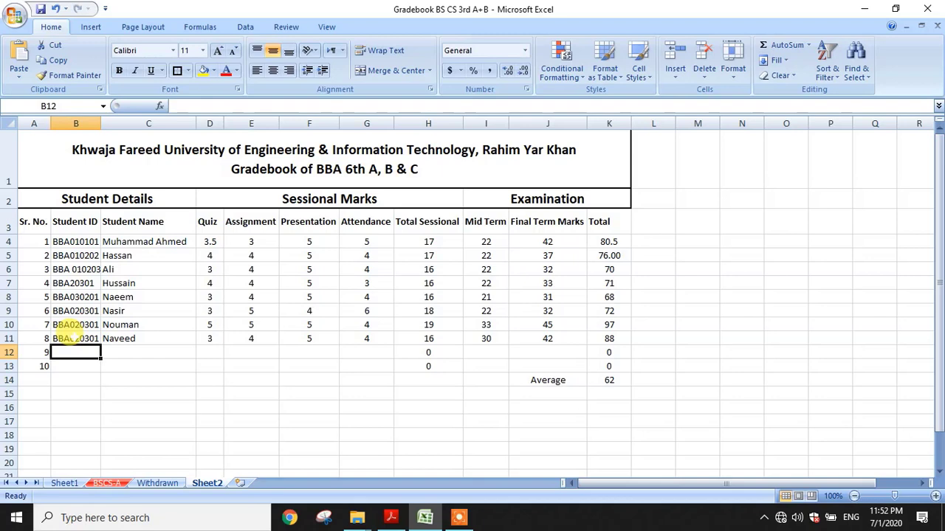
# Enter the ninth student's ID and name in row 12
pyautogui.write('BBA')
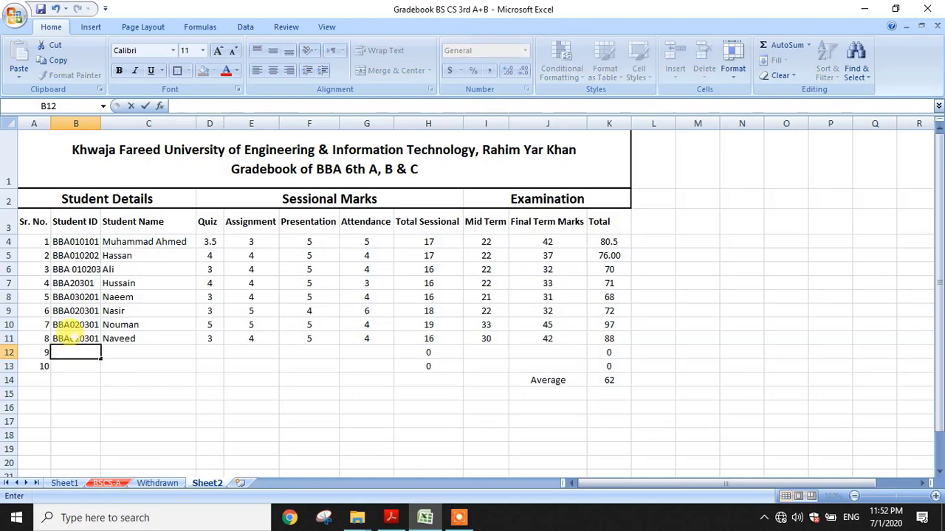
pyautogui.write('020301')
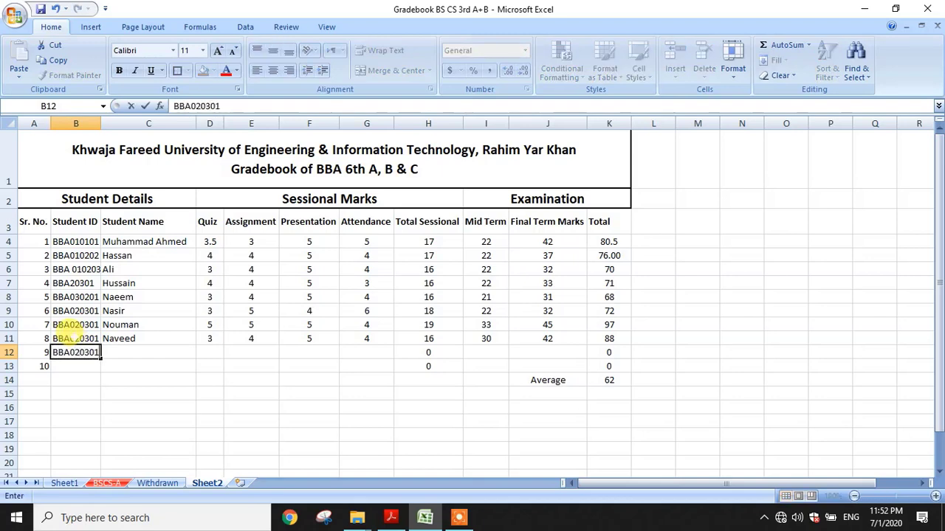
pyautogui.press('Tab')
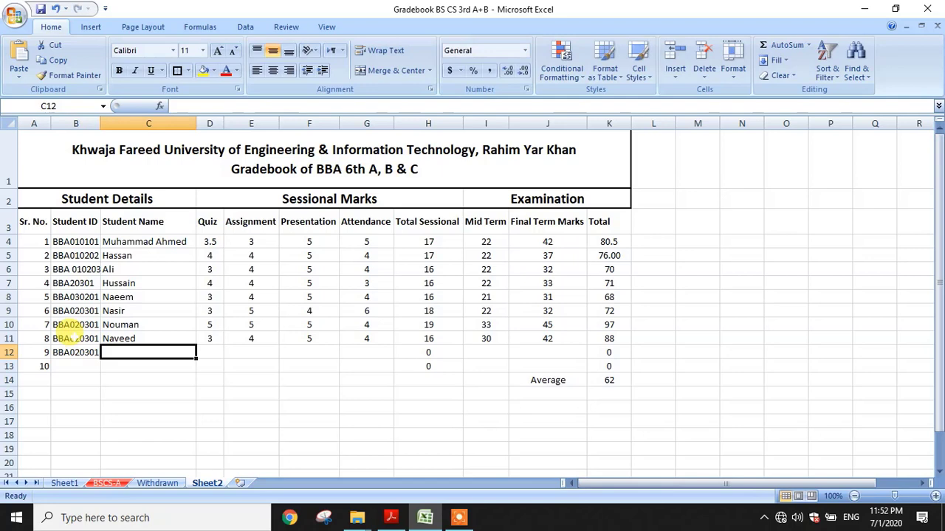
pyautogui.write('SA')
pyautogui.write('aeed')
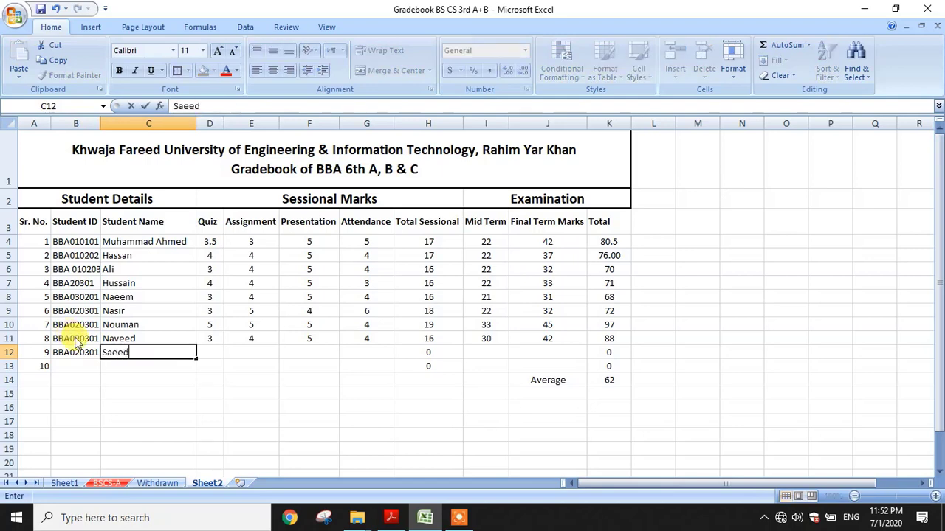
pyautogui.press('Tab')
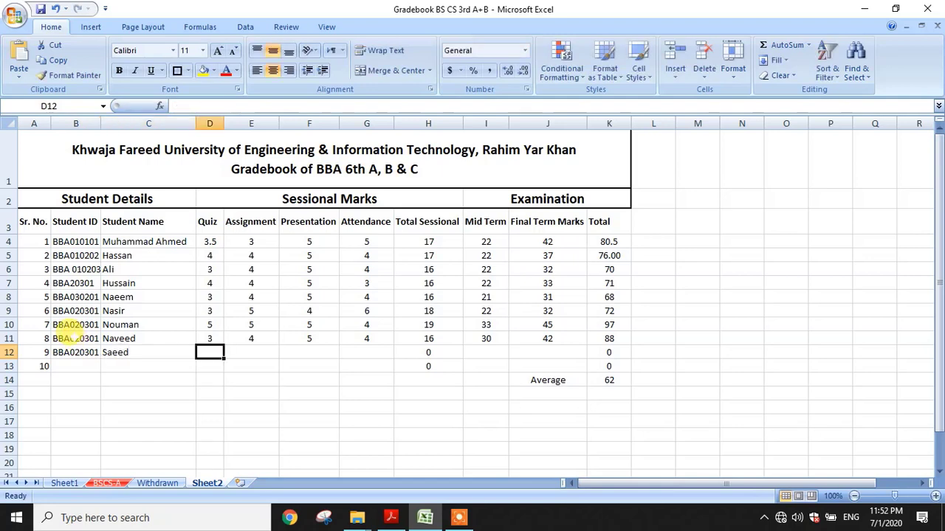
# Fill row 12 with marks 4, 5, 5, 5, Mid 22 and Final 42, totalling 83
pyautogui.write('4')
pyautogui.press('Tab')
pyautogui.write('5')
pyautogui.press('Tab')
pyautogui.write('5')
pyautogui.press('Tab')
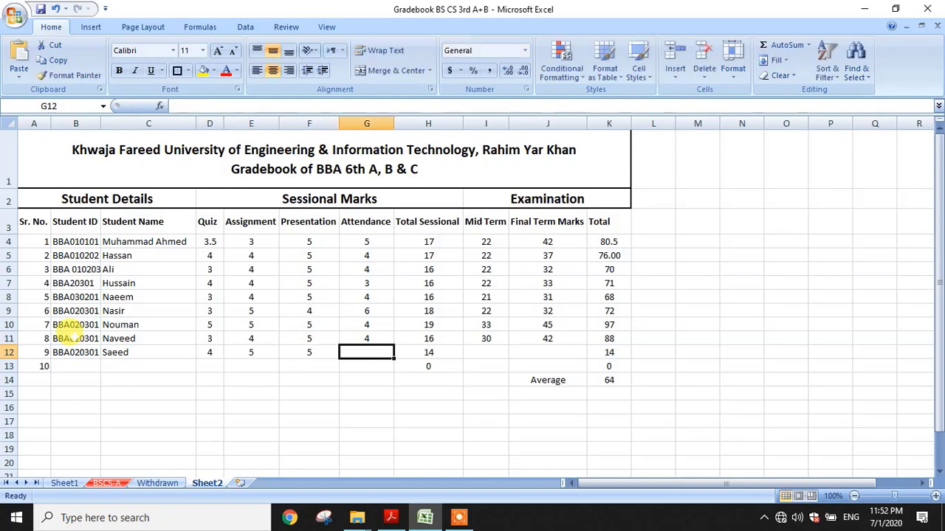
pyautogui.write('5')
pyautogui.press('Tab')
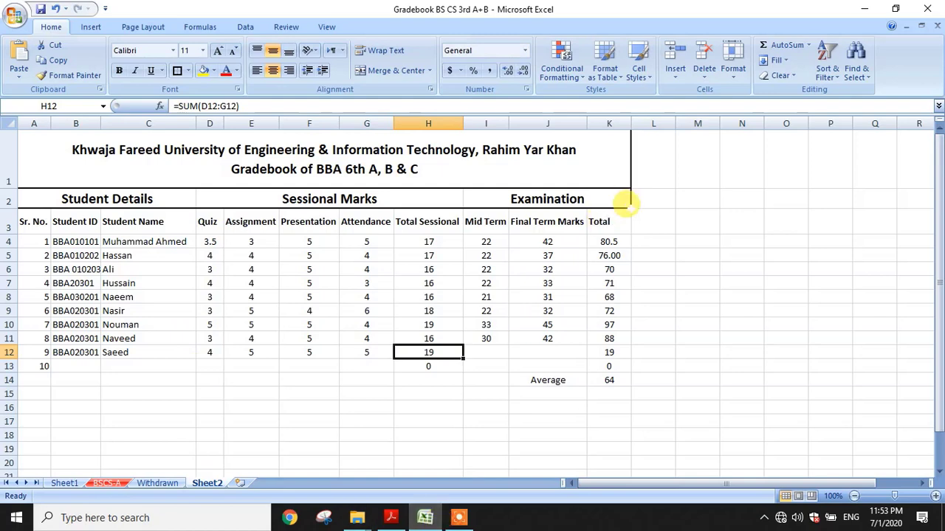
pyautogui.click(484, 355)
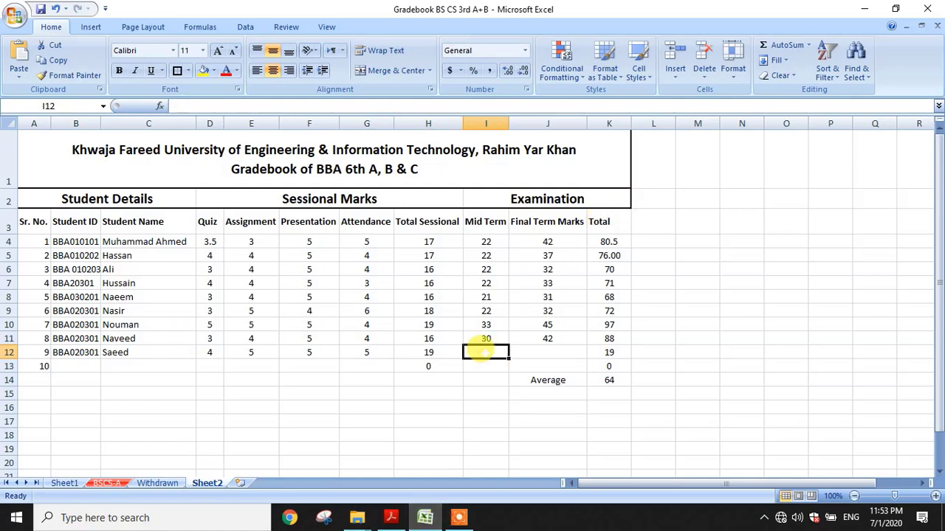
pyautogui.write('3')
pyautogui.press('BackSpace')
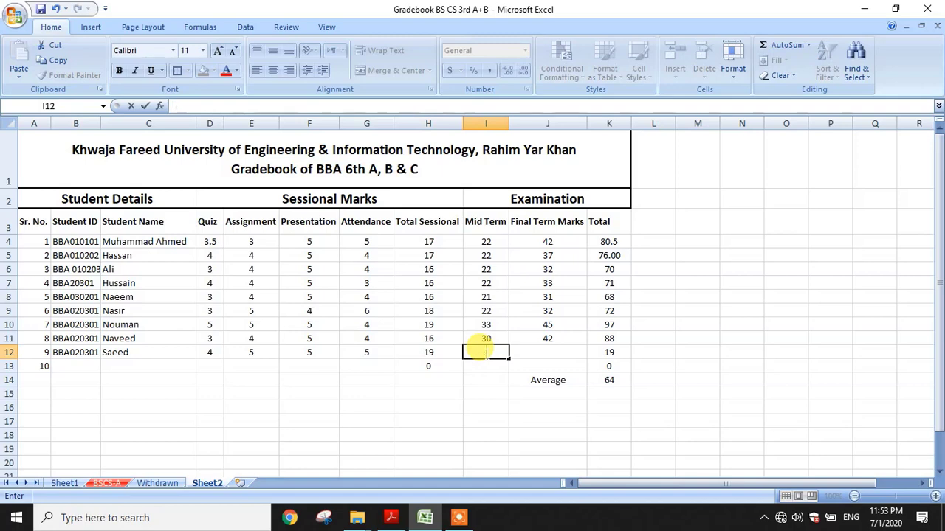
pyautogui.write('22')
pyautogui.press('Tab')
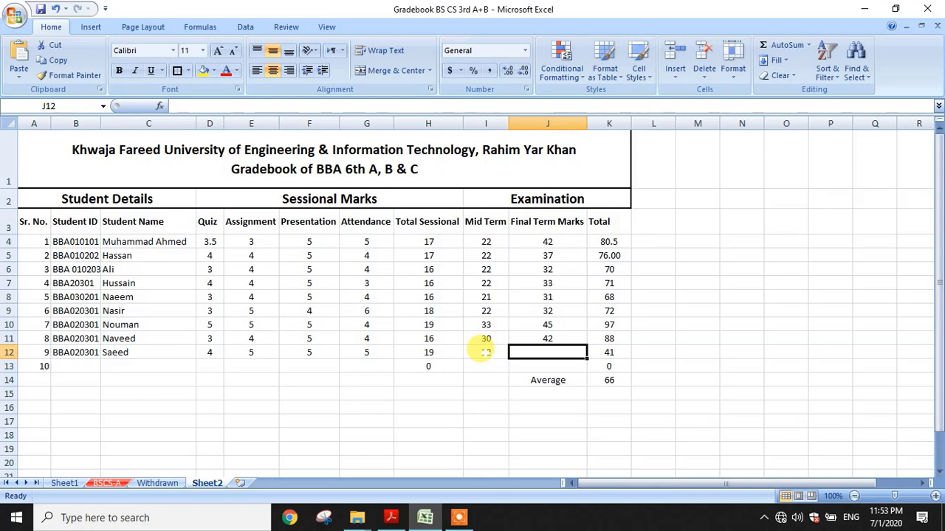
pyautogui.write('42')
pyautogui.press('Return')
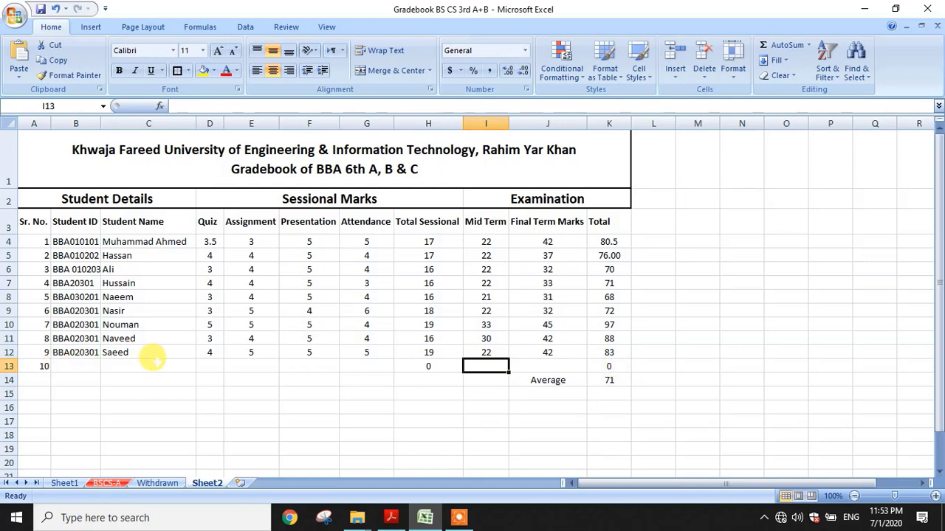
# Enter the tenth student's ID and name in row 13
pyautogui.click(72, 364)
pyautogui.write('BBA')
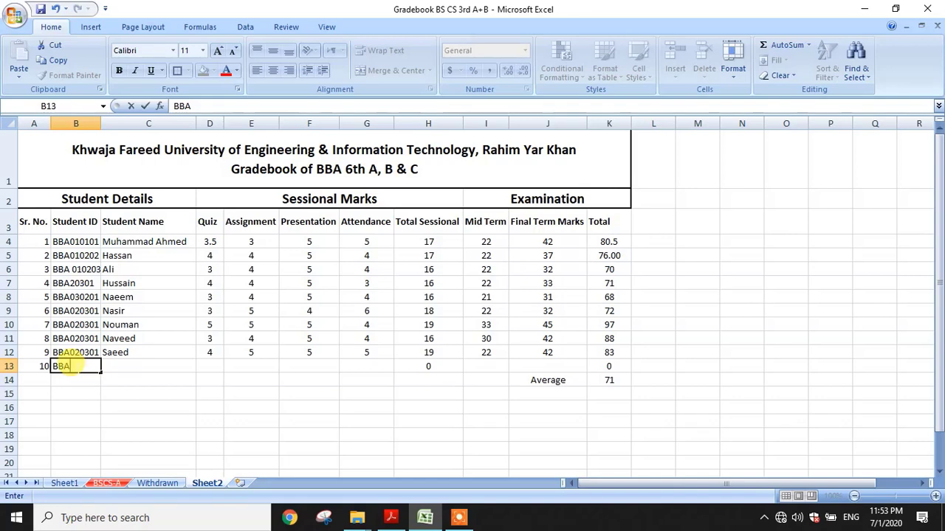
pyautogui.write('030504')
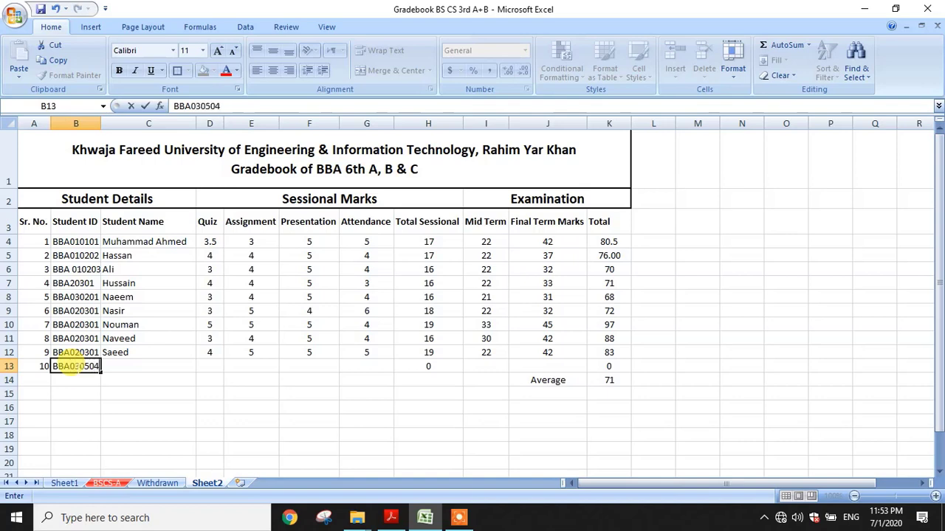
pyautogui.press('Tab')
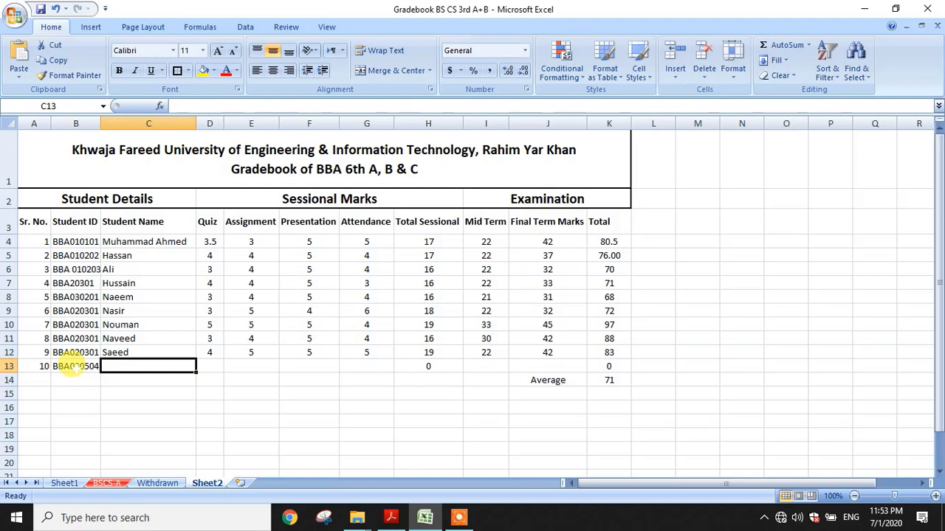
pyautogui.write('Ahtsham')
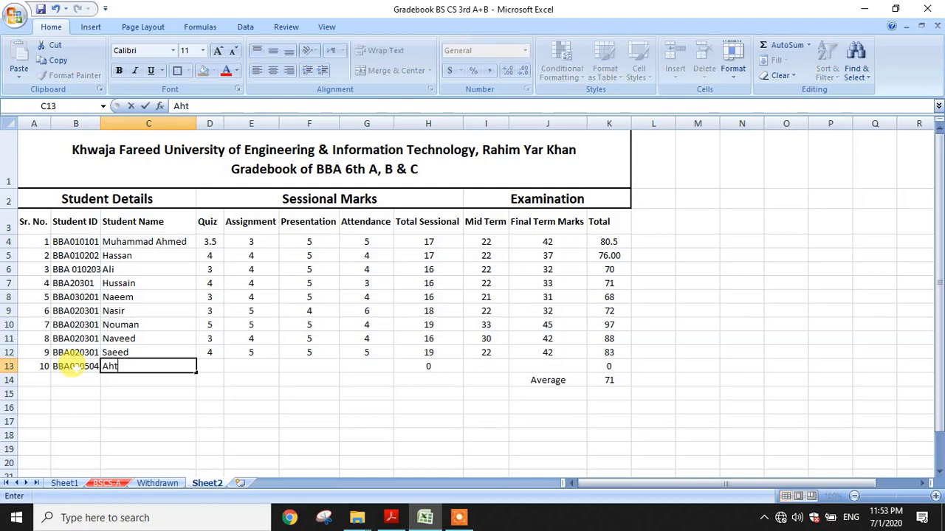
pyautogui.press('Tab')
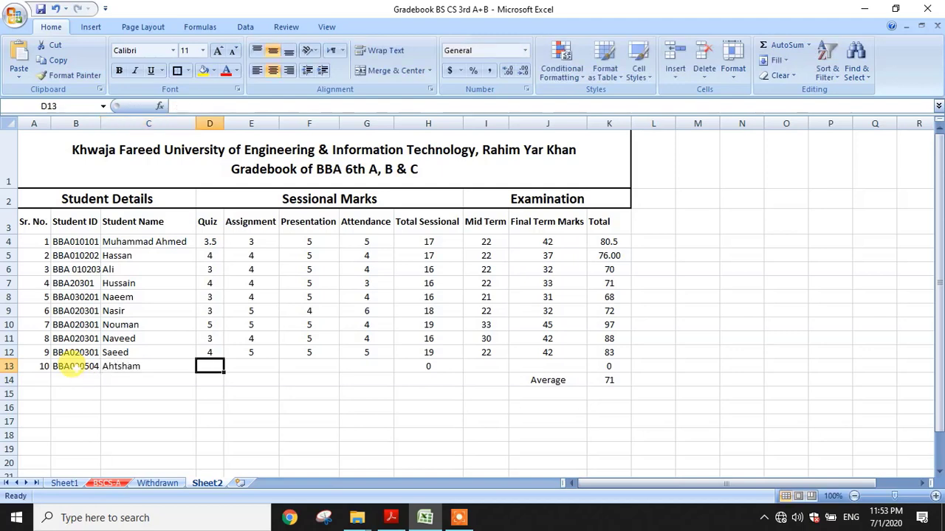
# Fill row 13 with marks 5, 4, 5, 4, Mid 22 and Final 30, totalling 70
pyautogui.write('5')
pyautogui.press('Tab')
pyautogui.write('4')
pyautogui.press('Tab')
pyautogui.write('5')
pyautogui.press('Tab')
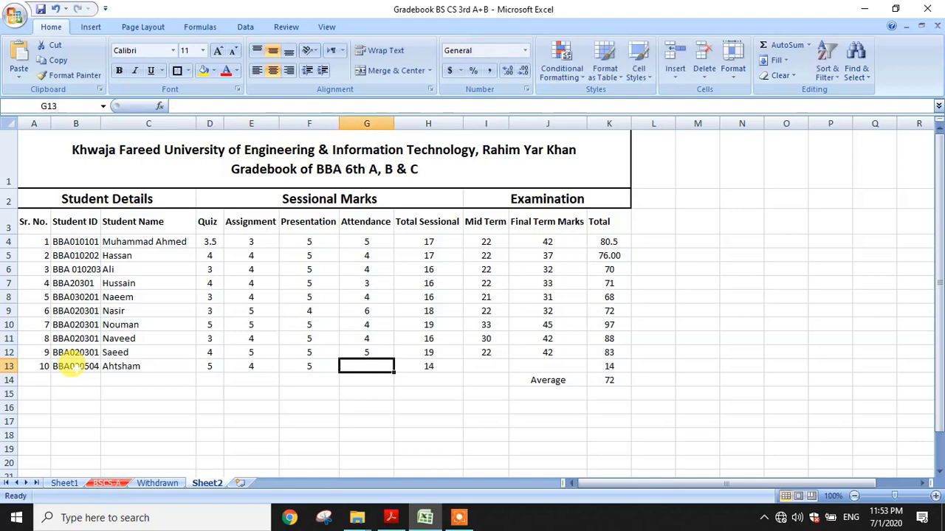
pyautogui.write('4')
pyautogui.press('Tab')
pyautogui.press('Tab')
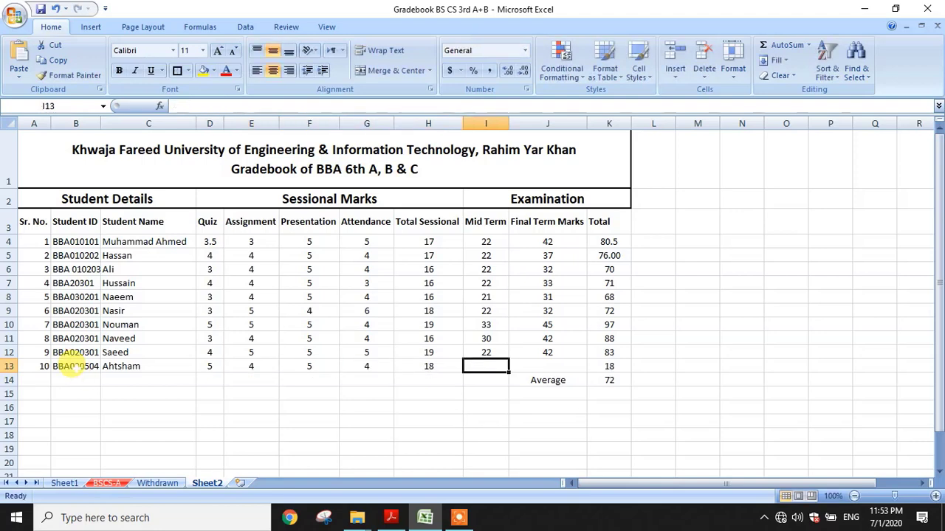
pyautogui.write('22')
pyautogui.press('Tab')
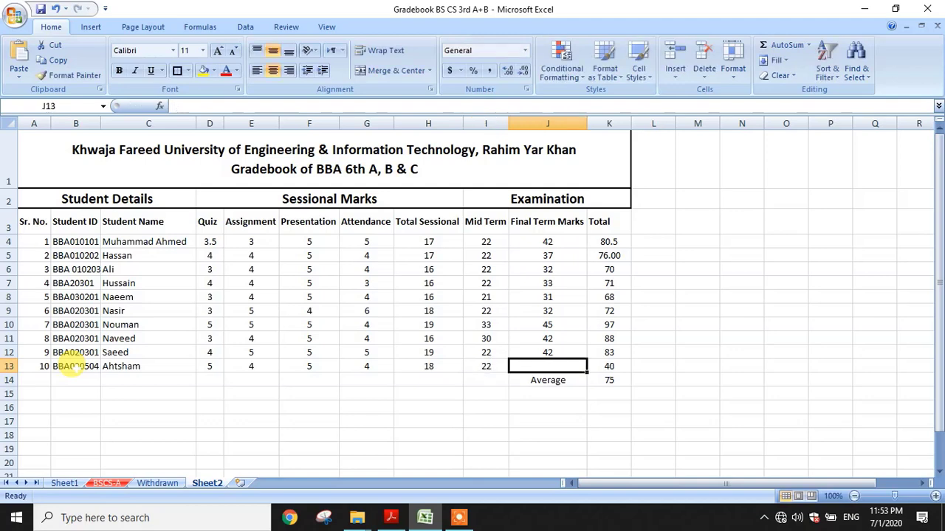
pyautogui.write('30')
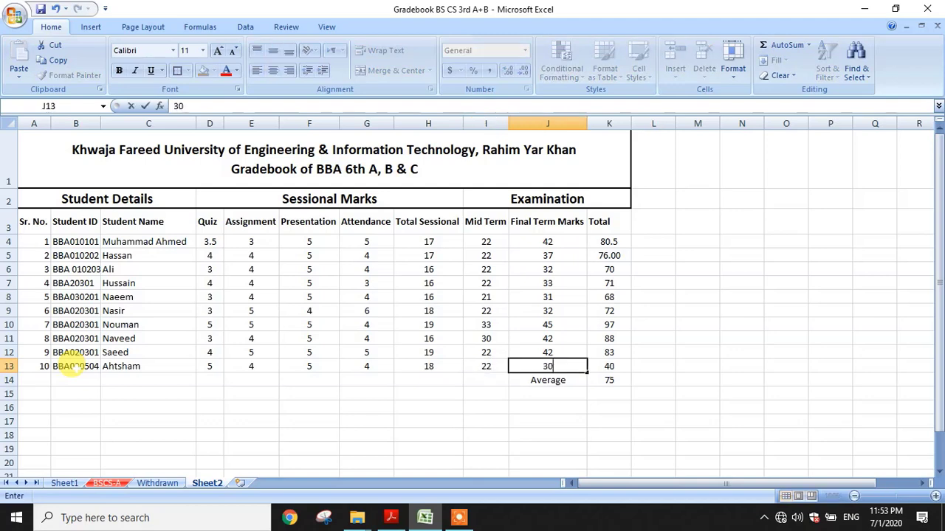
pyautogui.press('Return')
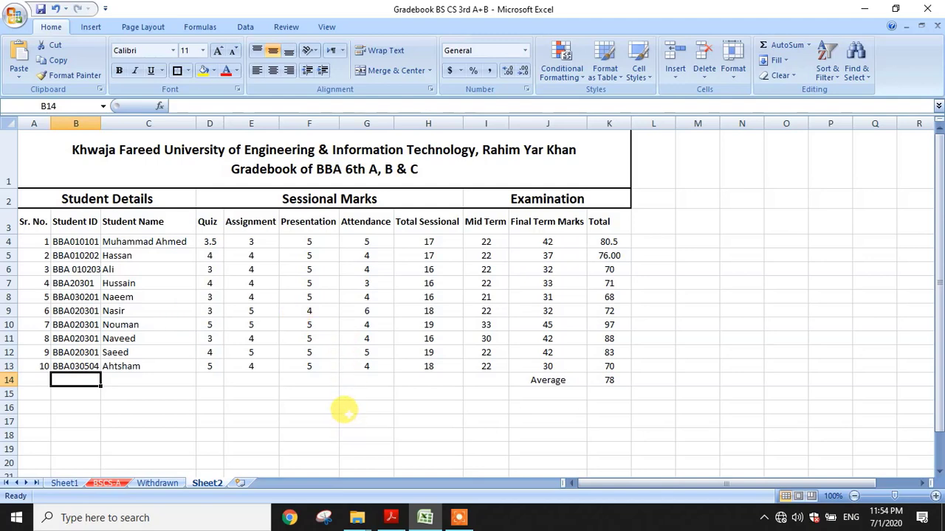
# Put =AVERAGE(H4:H13) in H14, showing an average Total Sessional of 17
pyautogui.click(424, 380)
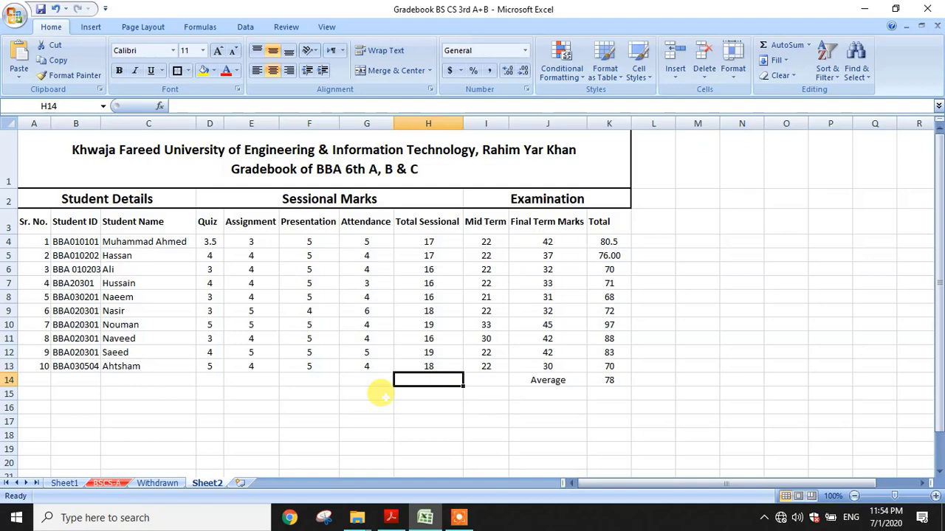
pyautogui.write('=av')
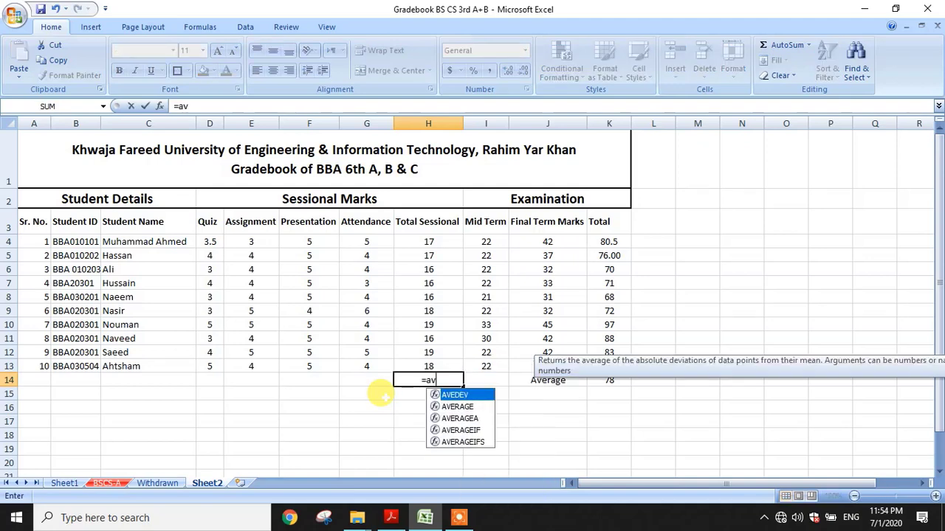
pyautogui.write('erage(')
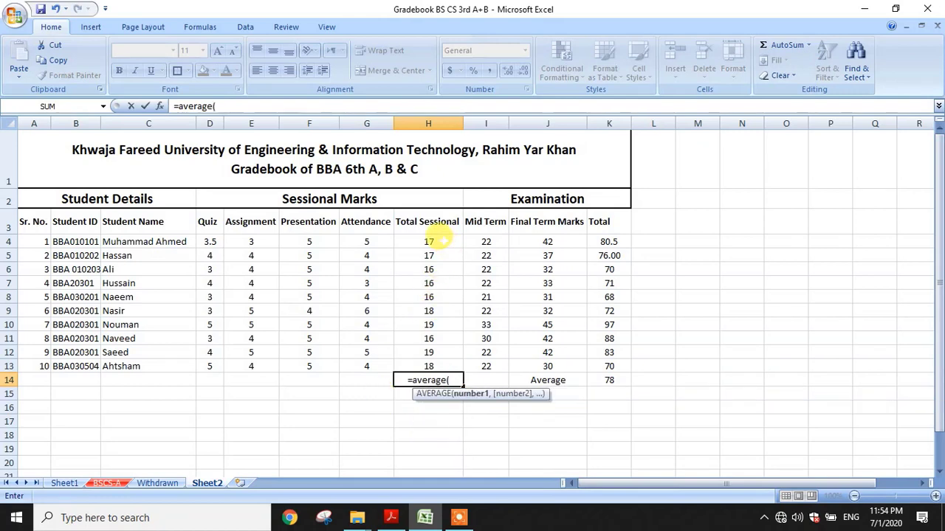
pyautogui.moveTo(433, 243); pyautogui.dragTo(441, 360)
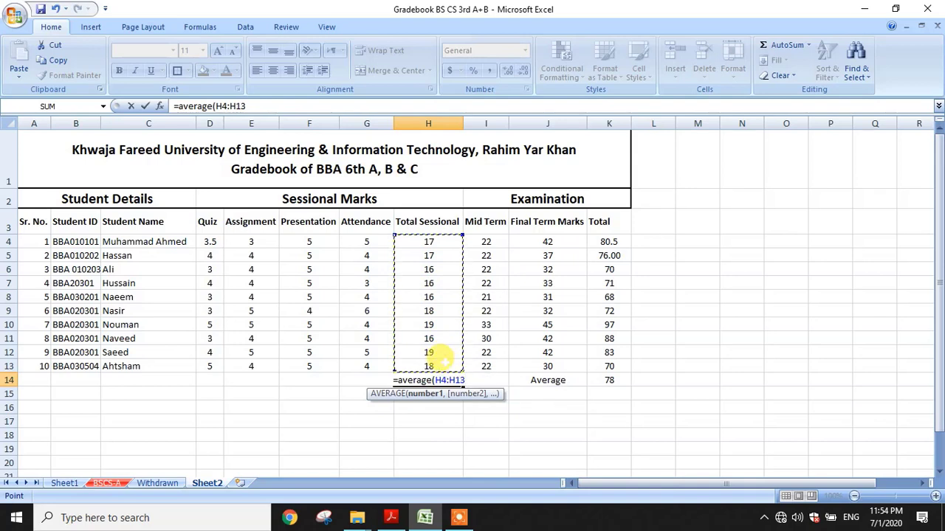
pyautogui.write(')')
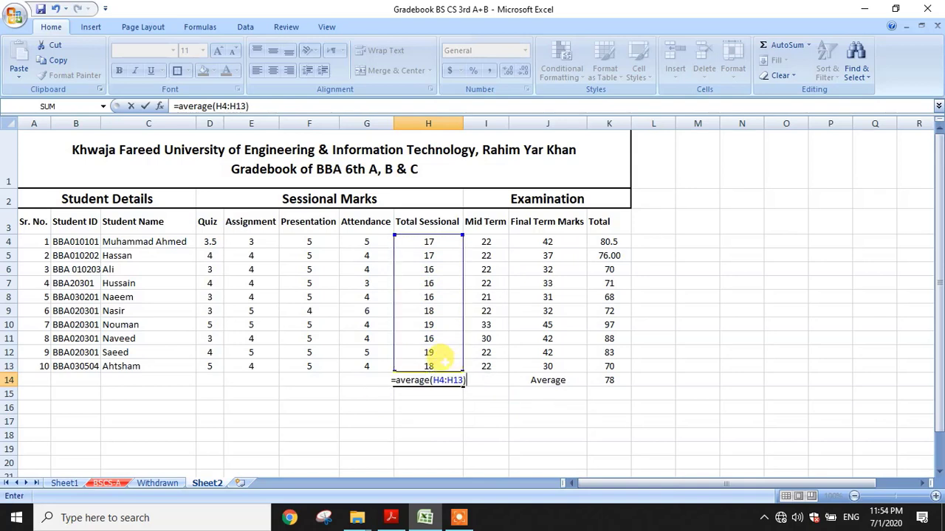
pyautogui.press('Return')
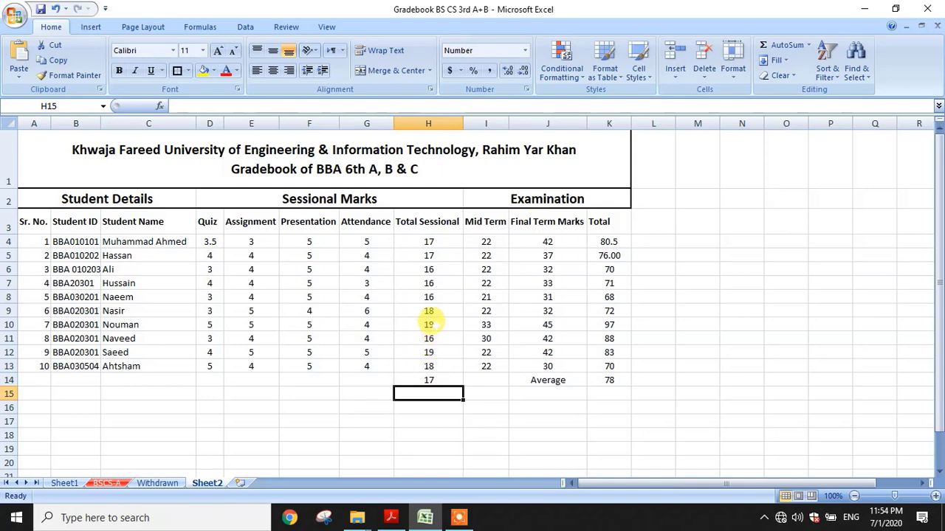
pyautogui.click(429, 379)
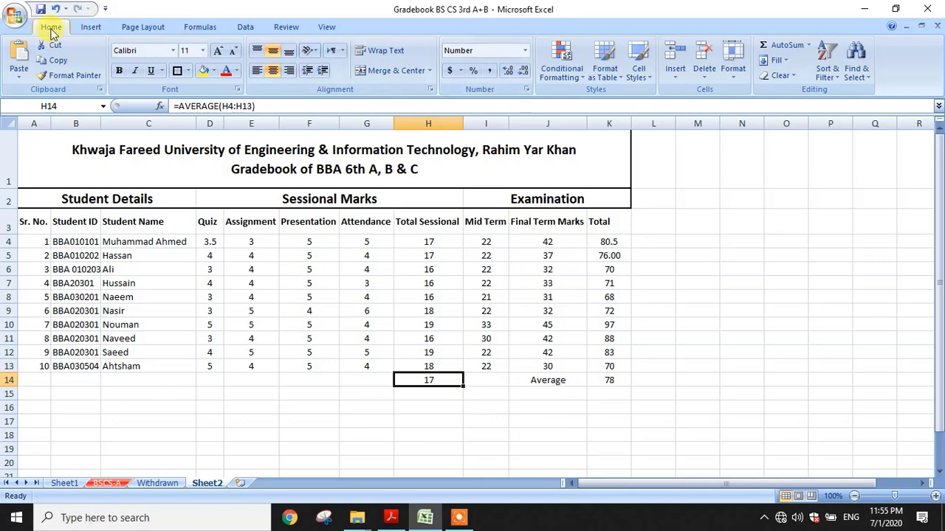
# Pick a block arrow from the Insert tab's Shapes gallery, ready to draw
pyautogui.click(90, 30)
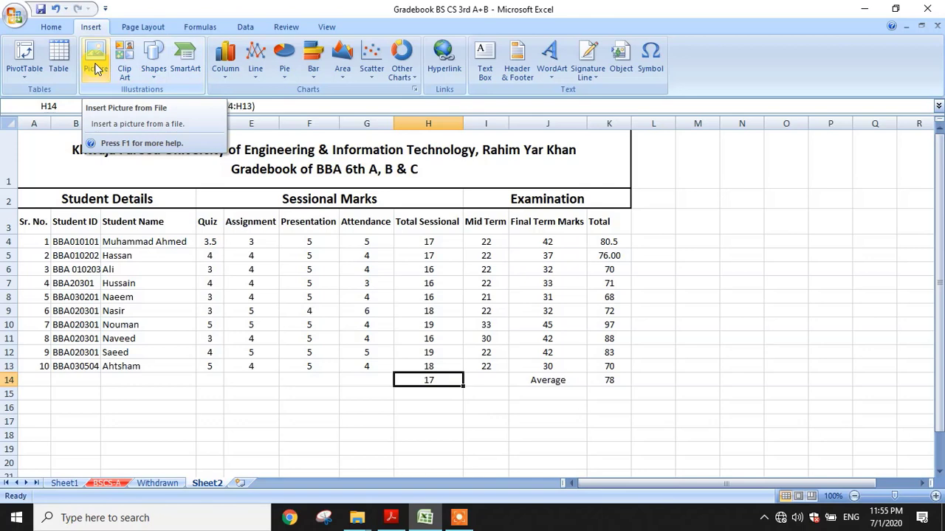
pyautogui.click(156, 74)
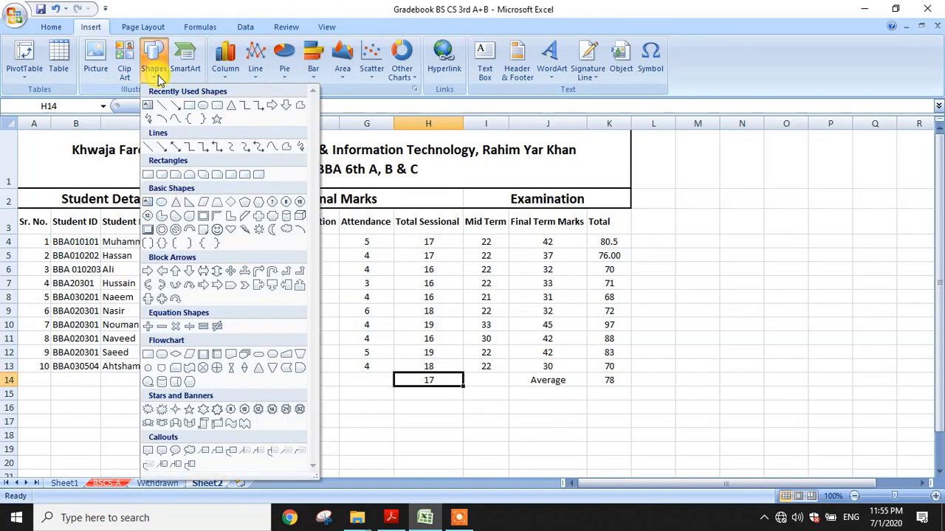
pyautogui.click(148, 270)
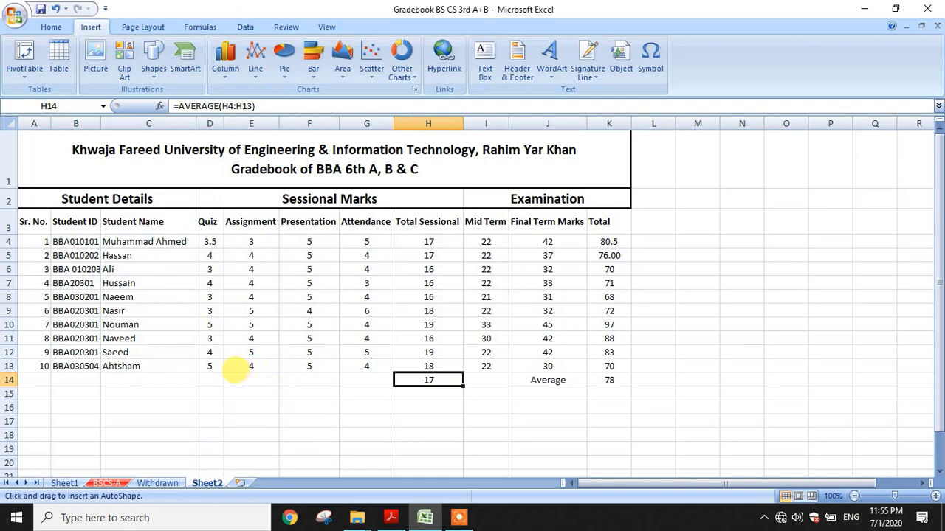
pyautogui.moveTo(246, 390)
pyautogui.mouseDown()
pyautogui.moveTo(305, 362)
pyautogui.moveTo(344, 369)
pyautogui.moveTo(356, 390)
pyautogui.moveTo(391, 390)
pyautogui.moveTo(395, 415)
pyautogui.moveTo(410, 414)
pyautogui.moveTo(408, 426)
pyautogui.mouseUp()
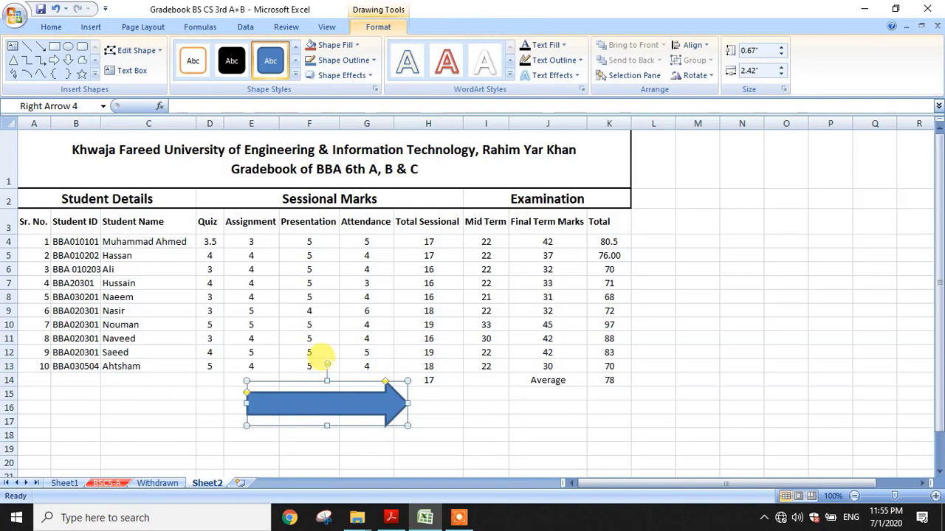
pyautogui.moveTo(326, 364); pyautogui.dragTo(347, 369)
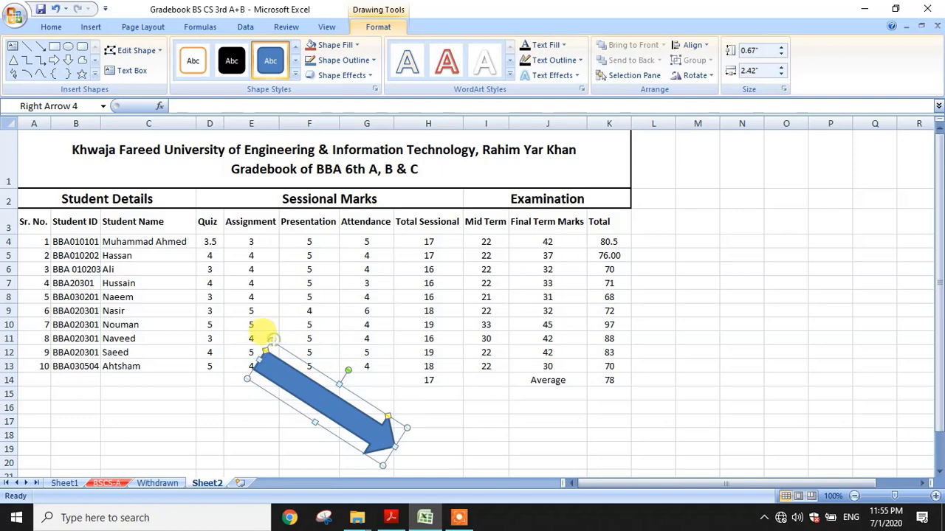
pyautogui.moveTo(266, 338); pyautogui.dragTo(293, 376)
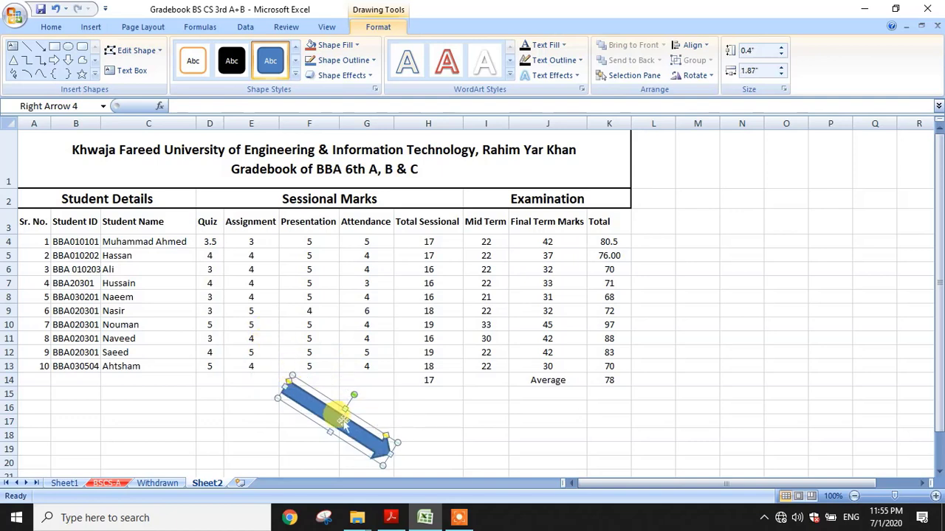
pyautogui.click(411, 408)
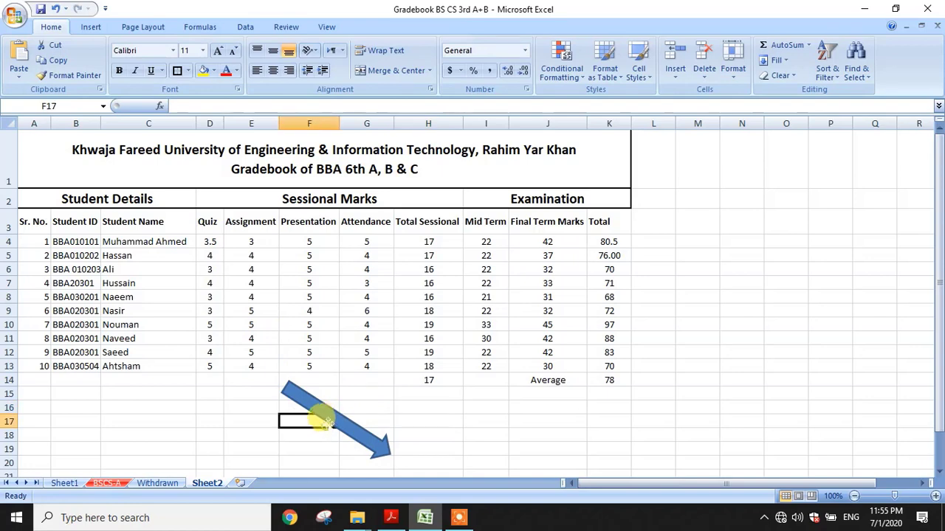
pyautogui.click(330, 415)
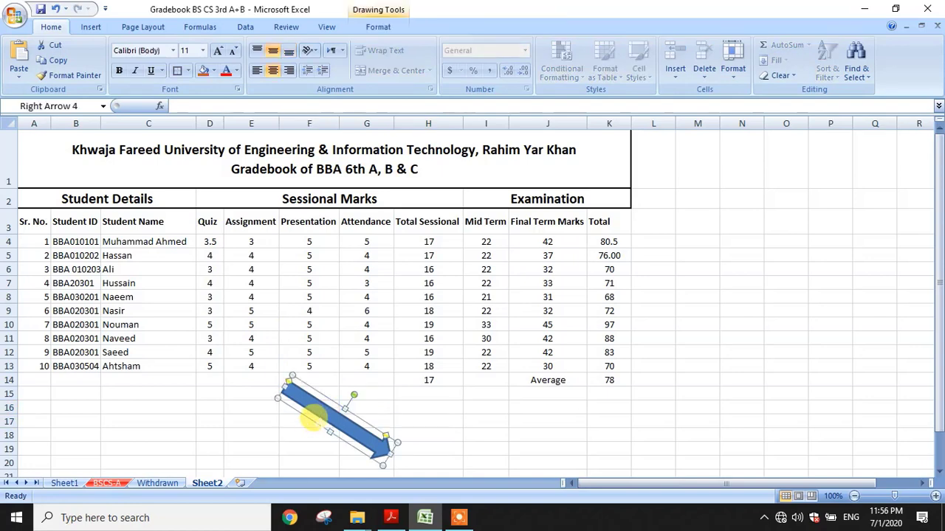
pyautogui.press('Delete')
pyautogui.click(314, 420)
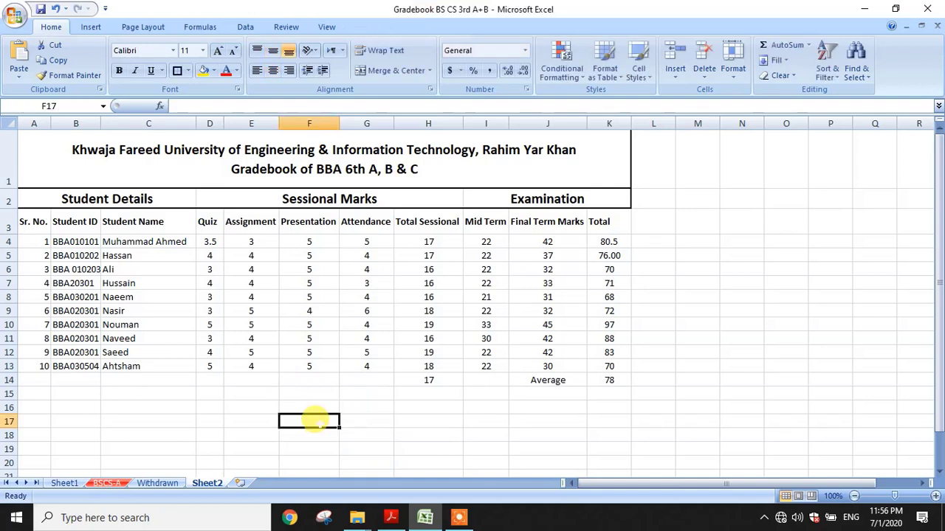
# Open Insert Picture from file, browse the folders, then cancel without inserting anything
pyautogui.click(97, 28)
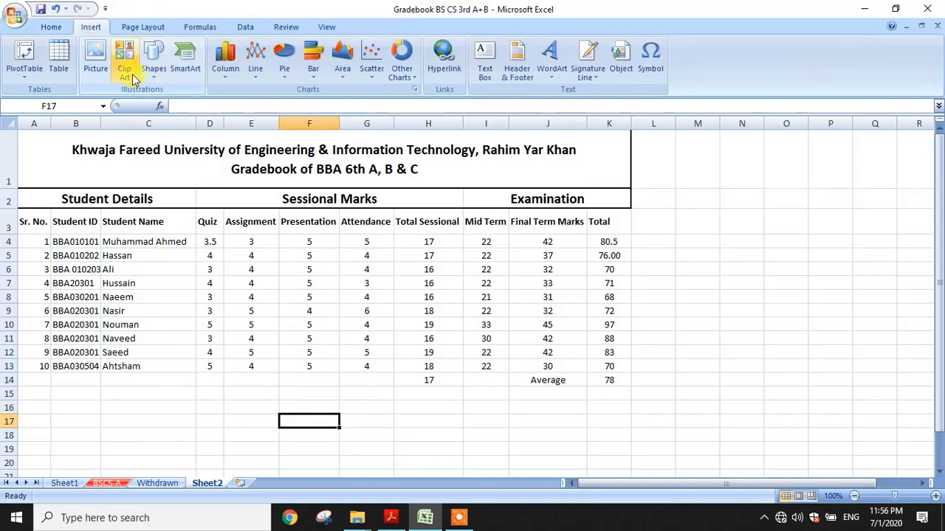
pyautogui.click(95, 66)
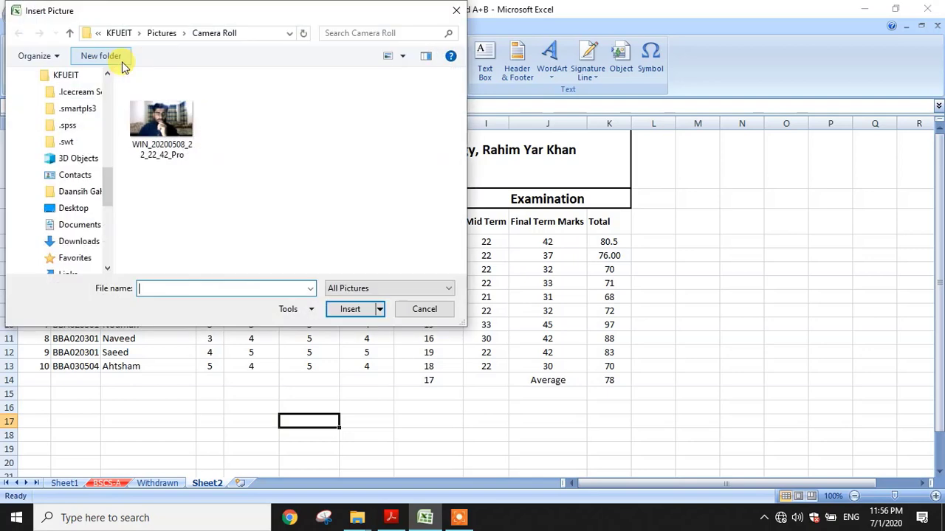
pyautogui.scroll(2, 61, 141)
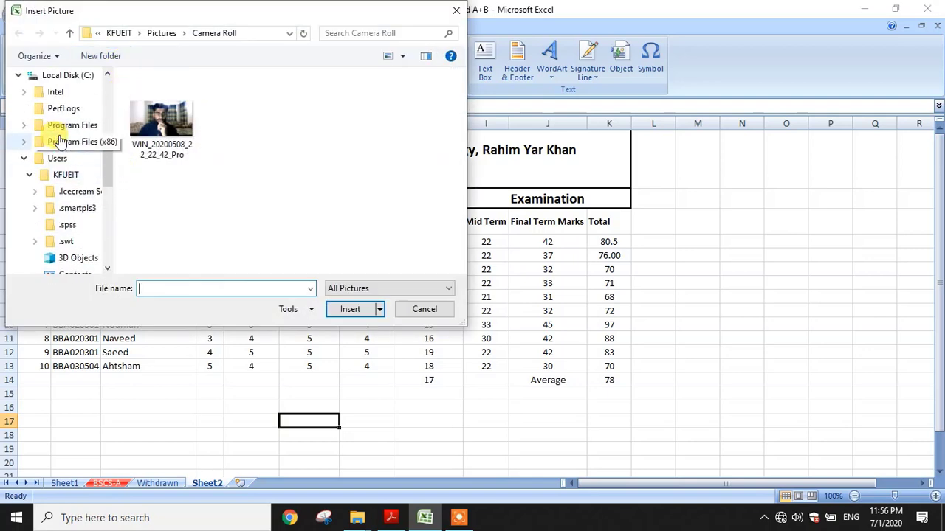
pyautogui.scroll(-1, 59, 140)
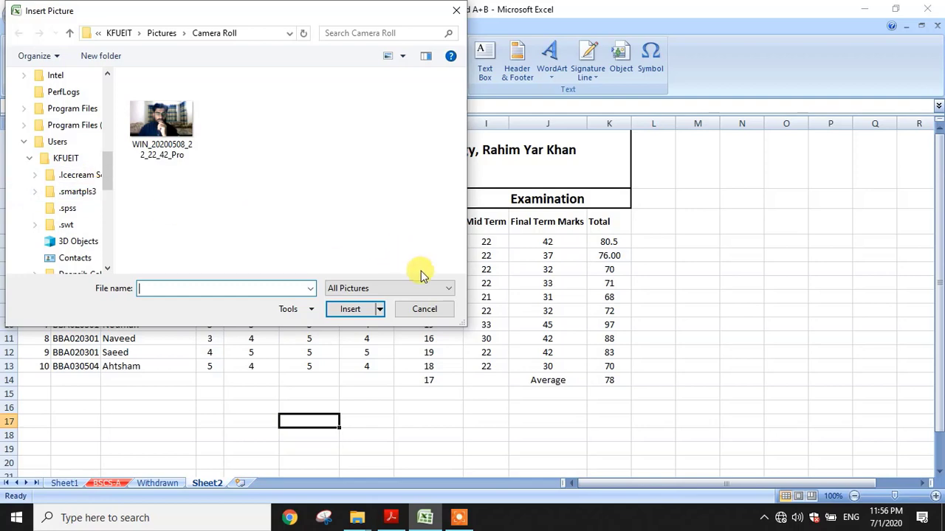
pyautogui.click(426, 309)
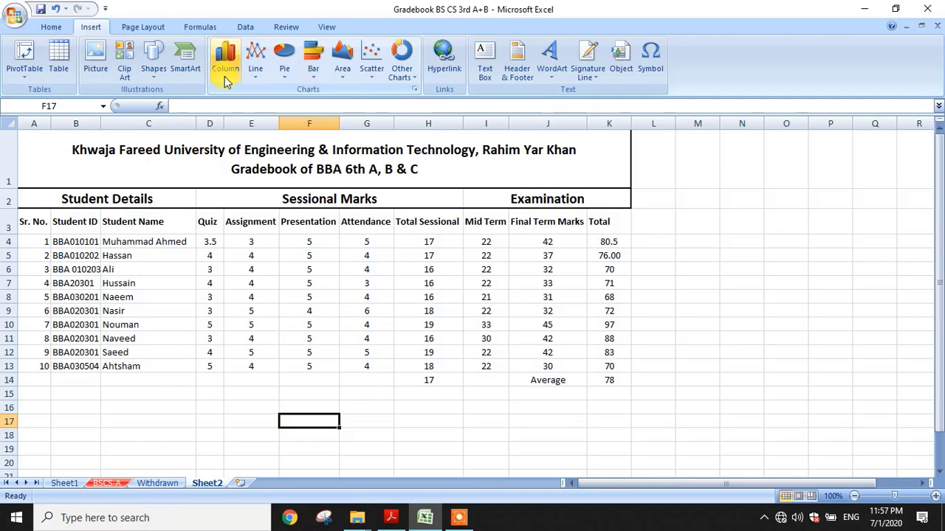
# Review the Page Layout Margins, Orientation, Size and Print Area options without changing any
pyautogui.click(124, 33)
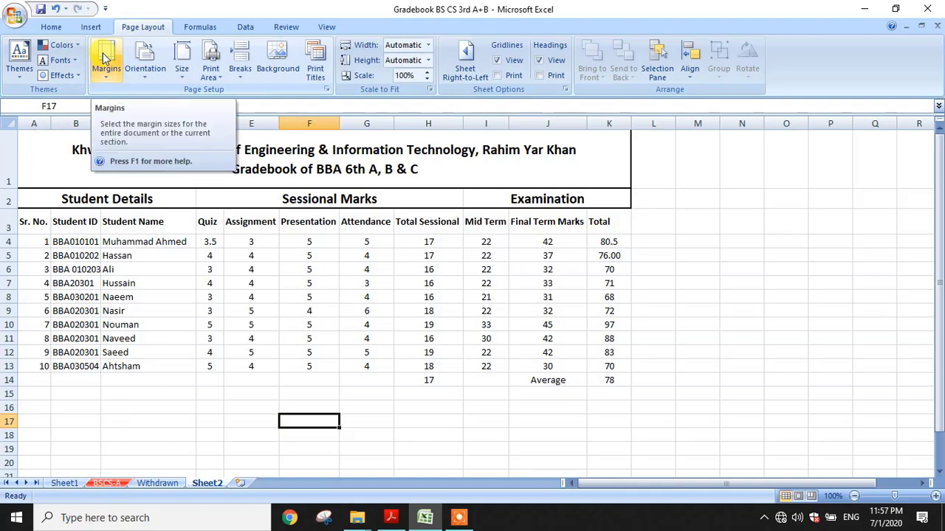
pyautogui.click(104, 59)
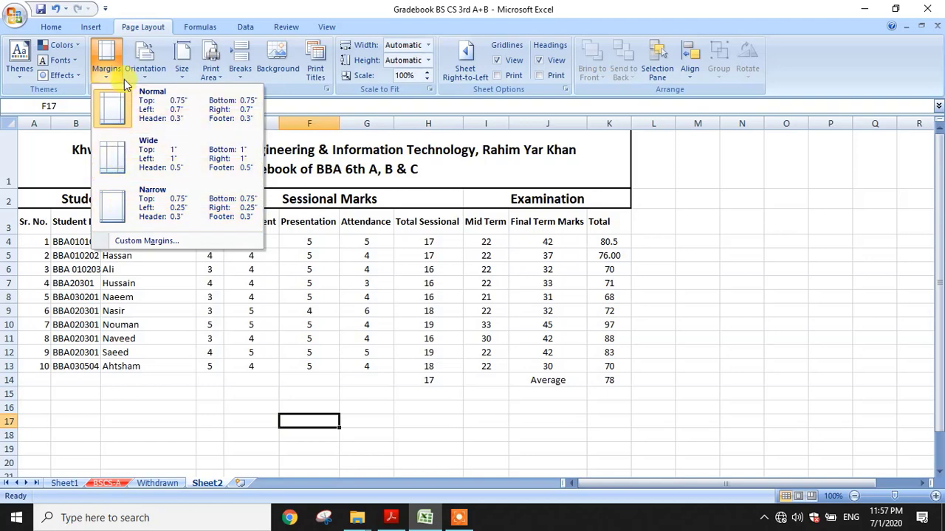
pyautogui.click(148, 68)
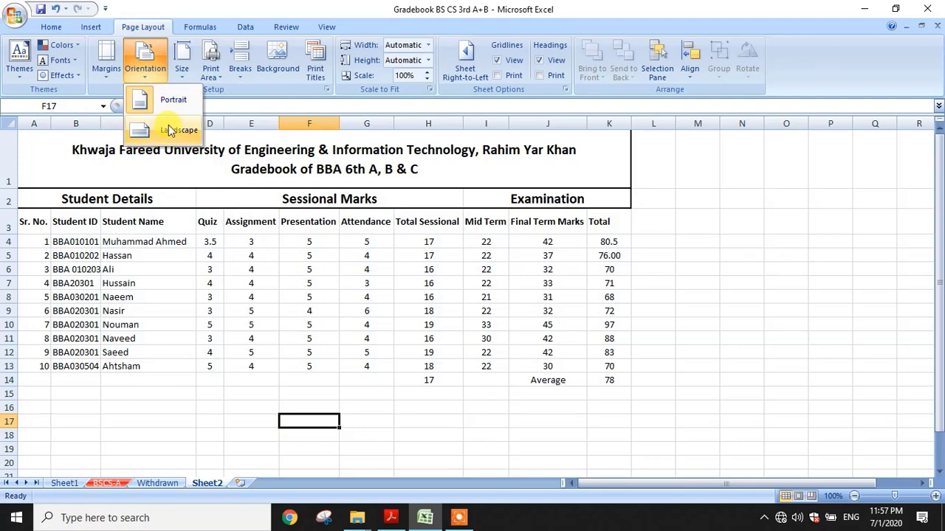
pyautogui.click(182, 63)
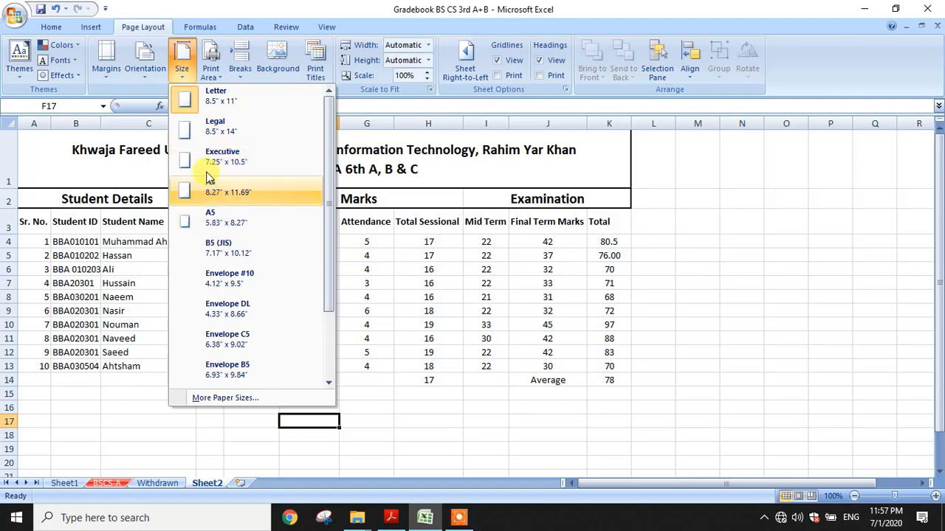
pyautogui.click(212, 70)
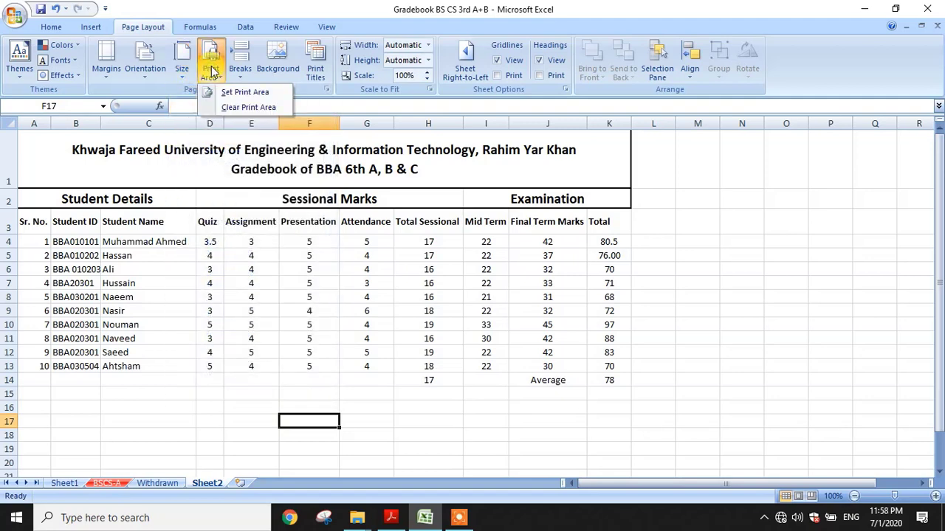
pyautogui.click(213, 210)
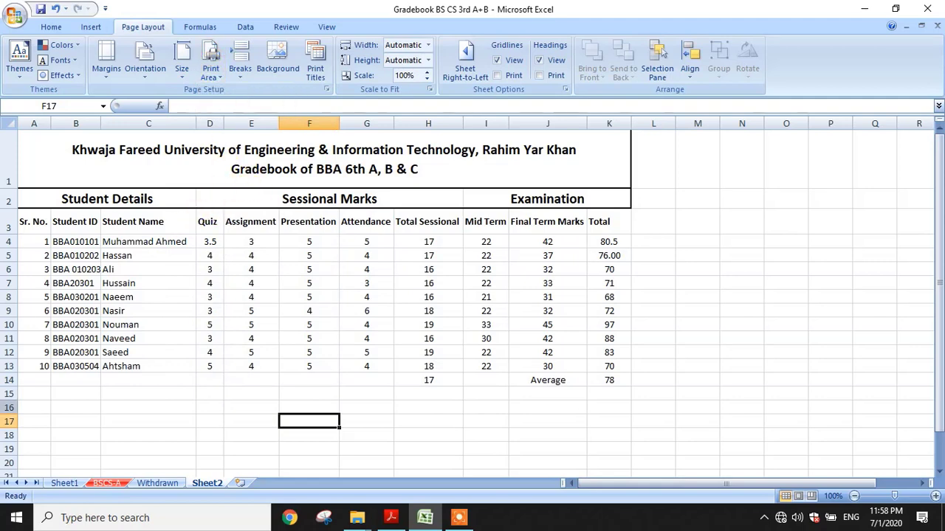
# Select A1:K14 and print-preview it as a Selection, revealing a two-page portrait split
pyautogui.hotkey('ctrl', 'p')
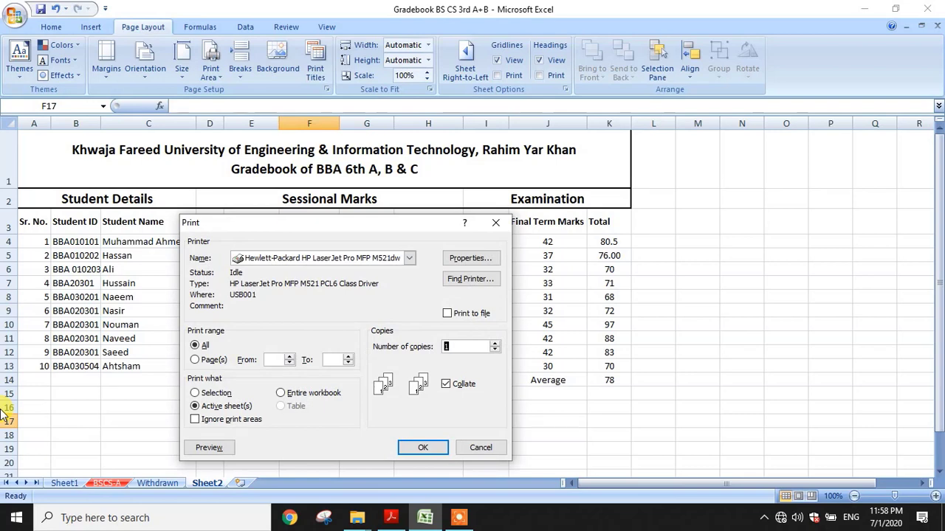
pyautogui.click(473, 449)
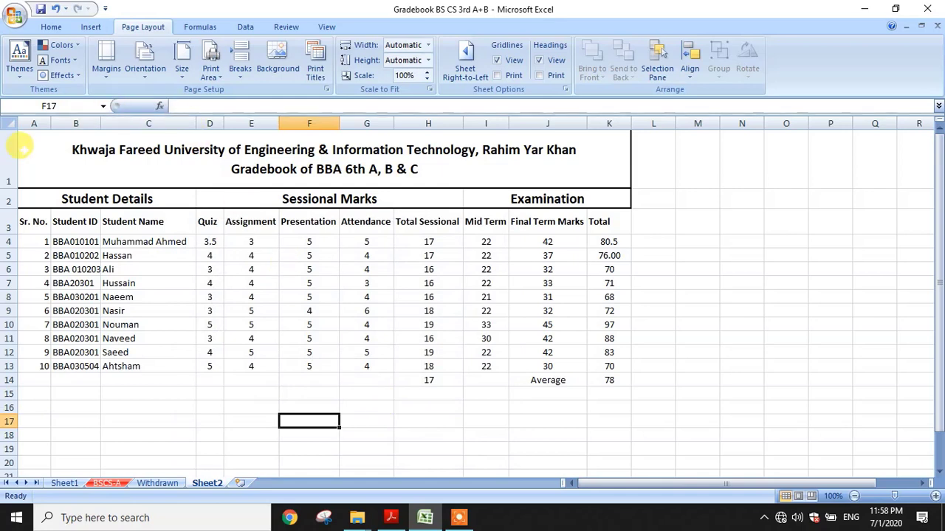
pyautogui.moveTo(29, 144); pyautogui.dragTo(171, 387)
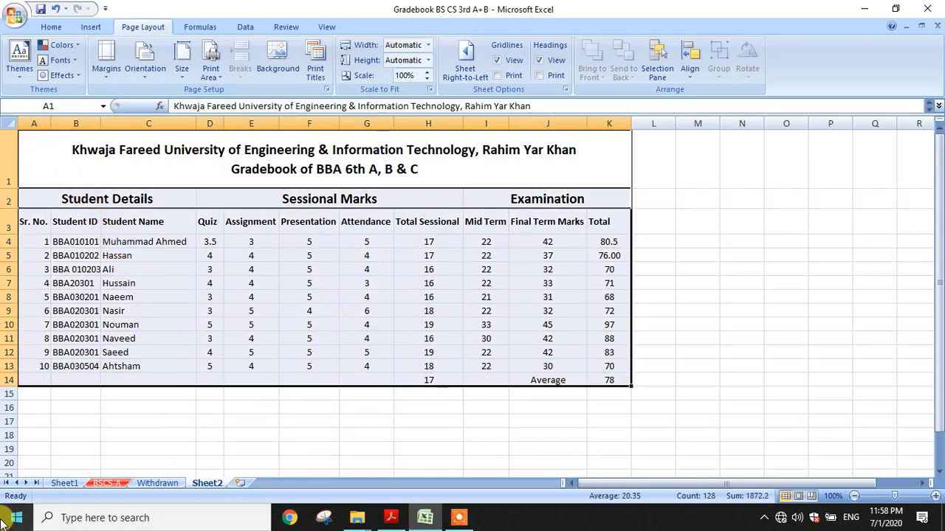
pyautogui.hotkey('ctrl', 'p')
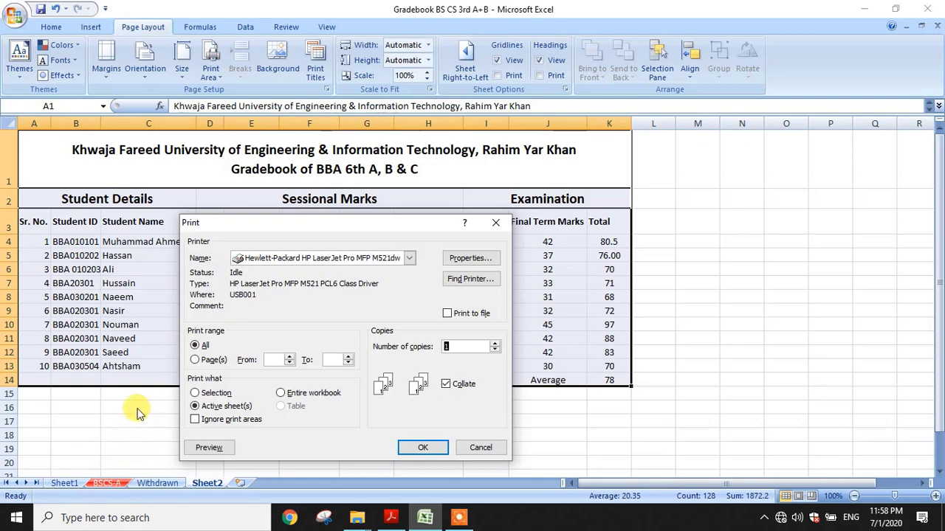
pyautogui.click(220, 394)
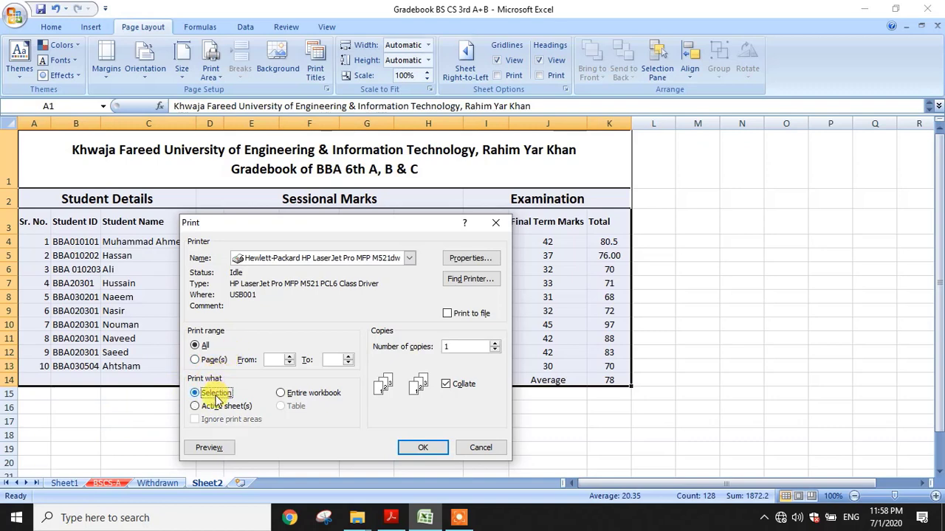
pyautogui.click(203, 452)
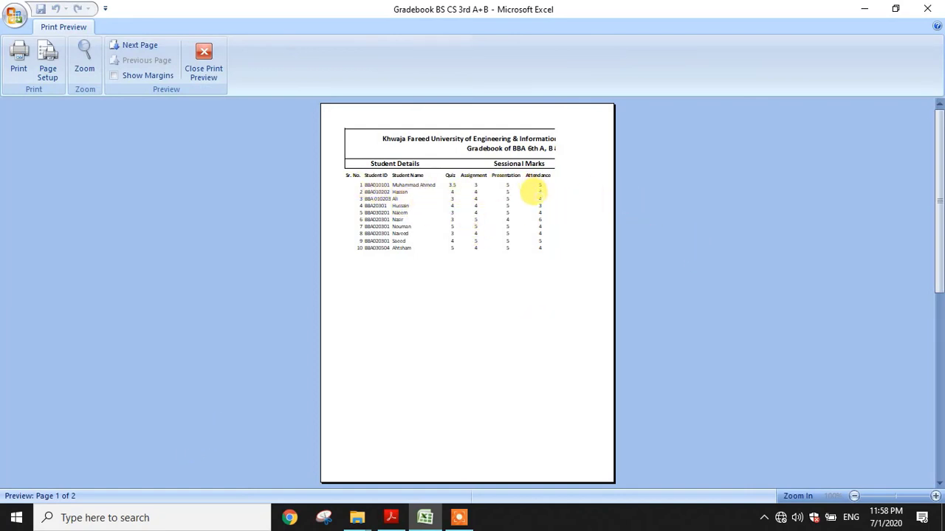
pyautogui.scroll(-1, 520, 205)
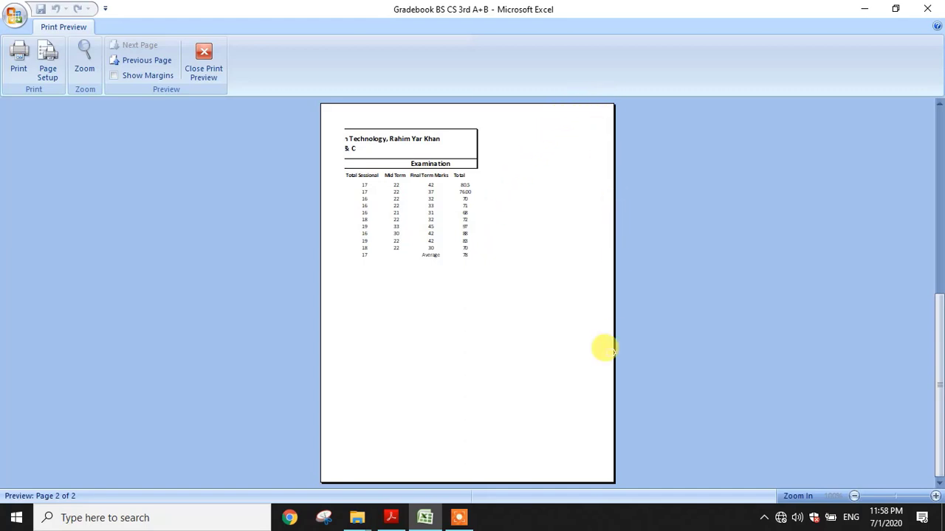
pyautogui.press('Escape')
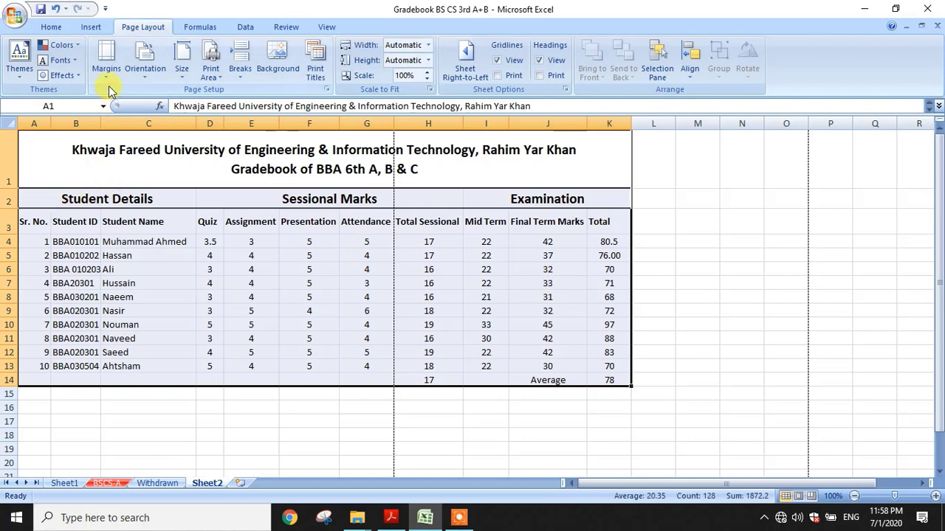
# Switch the page orientation to landscape
pyautogui.click(147, 74)
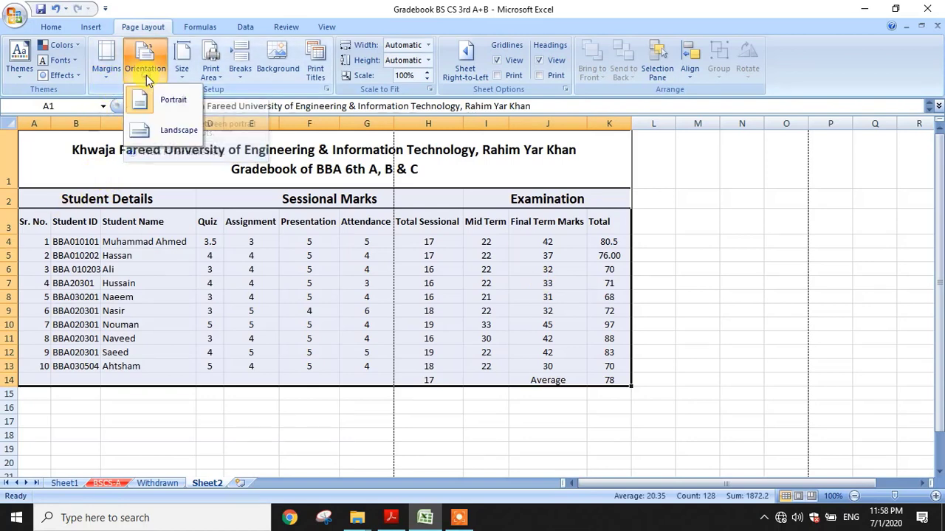
pyautogui.click(162, 134)
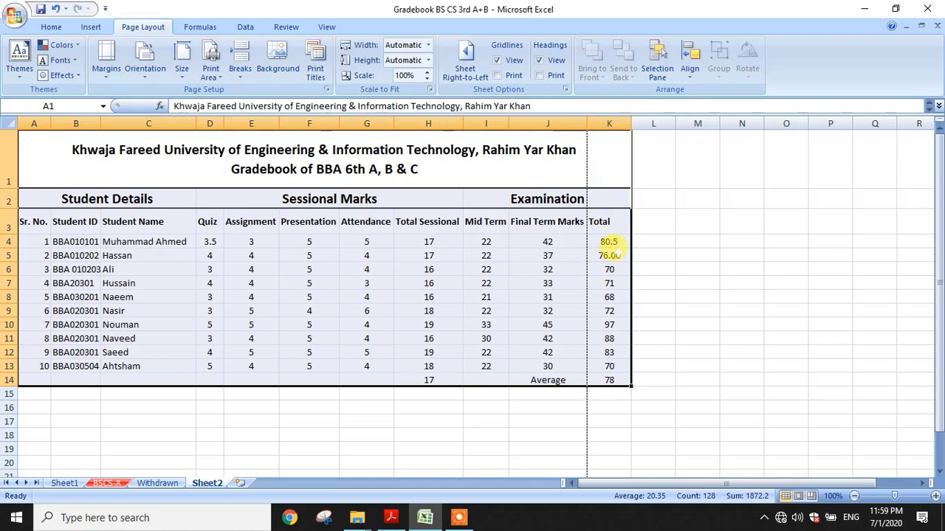
pyautogui.click(210, 269)
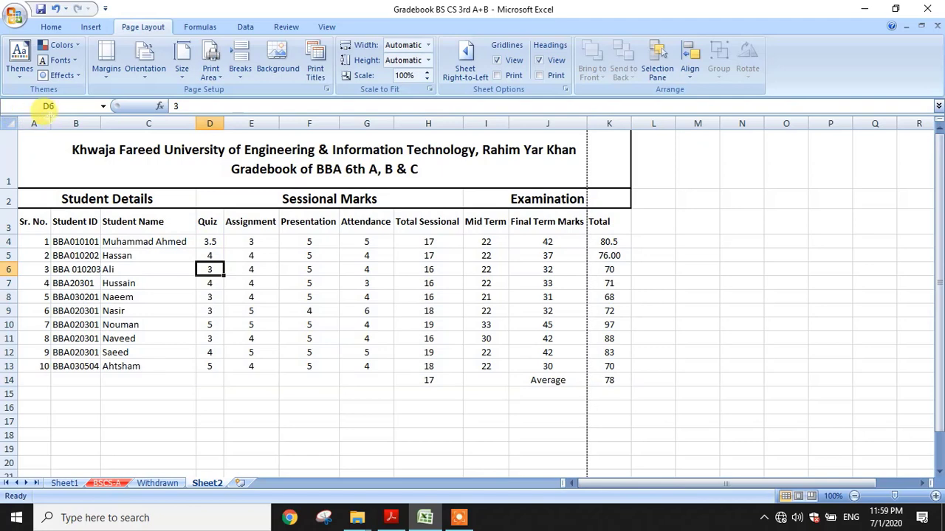
# Narrow columns A and H so the gradebook fits one page width, then open Print
pyautogui.moveTo(51, 123); pyautogui.dragTo(47, 118)
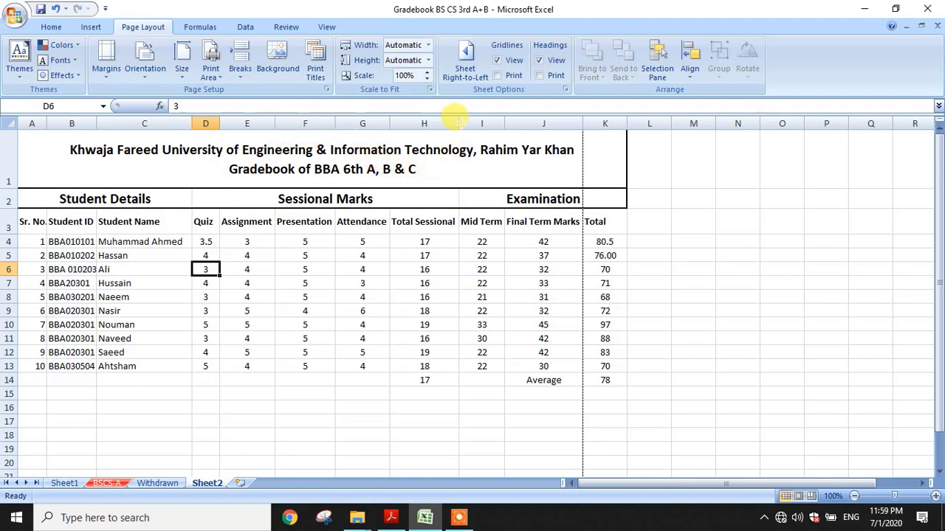
pyautogui.moveTo(458, 123); pyautogui.dragTo(427, 122)
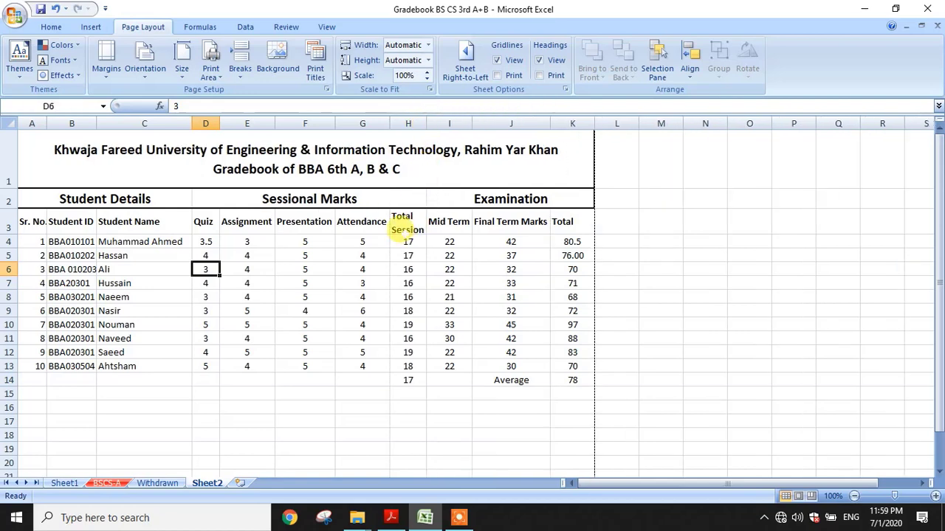
pyautogui.click(403, 224)
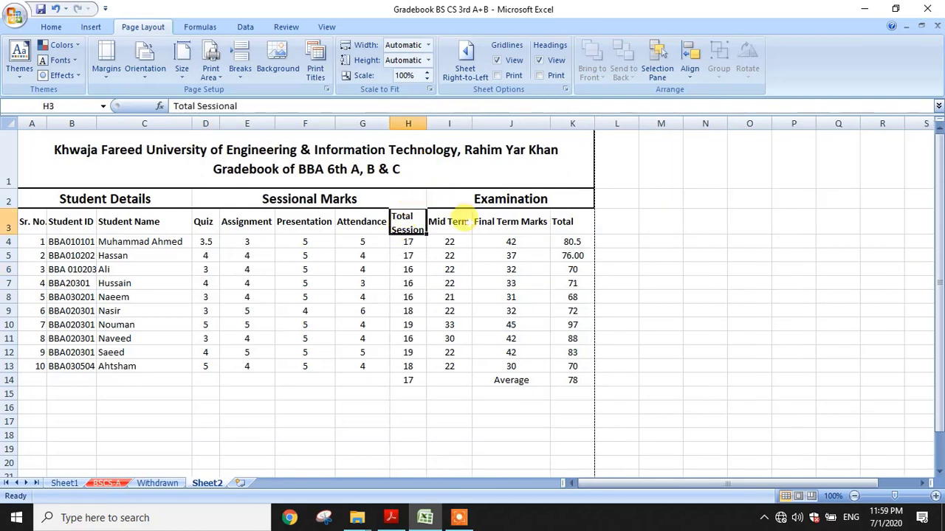
pyautogui.click(449, 223)
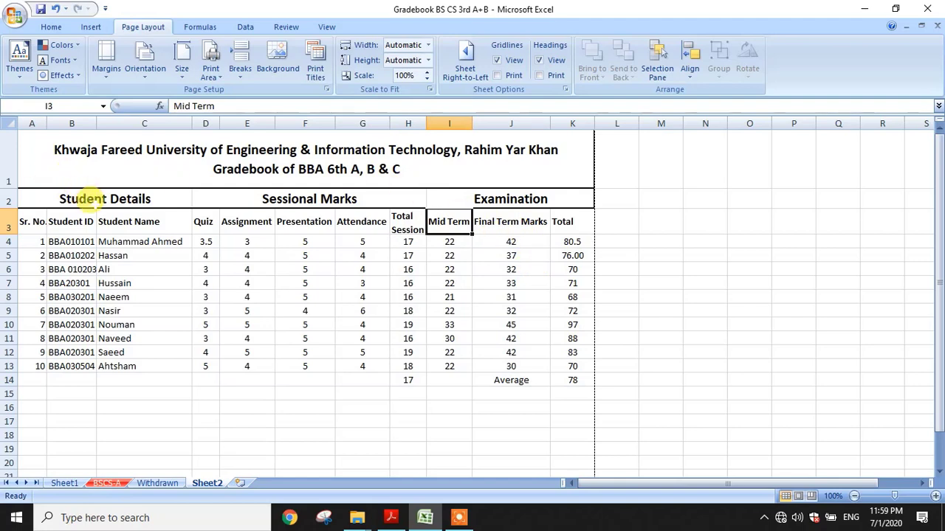
pyautogui.hotkey('ctrl', 'p')
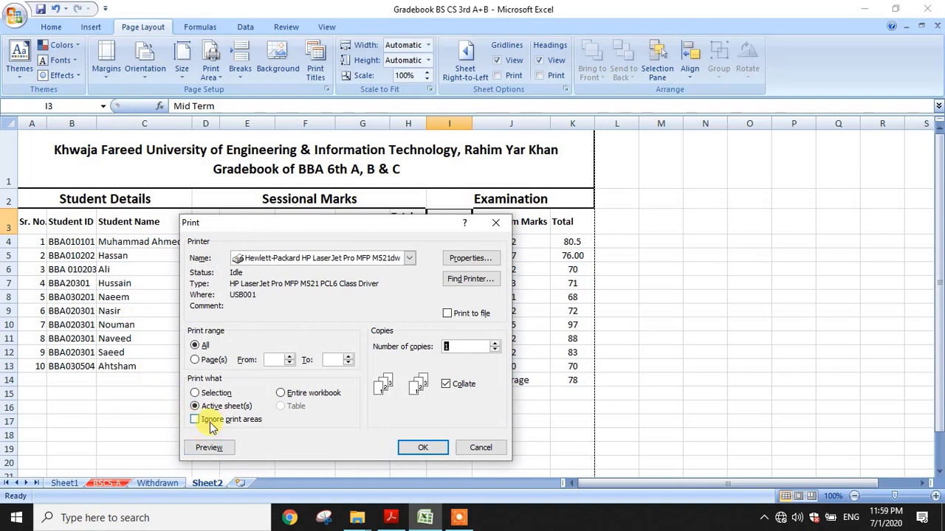
pyautogui.click(213, 395)
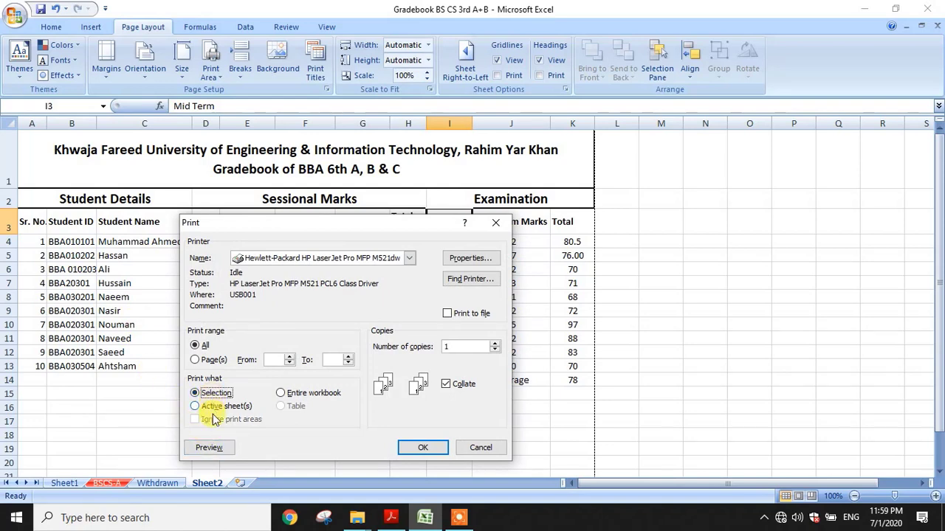
pyautogui.click(210, 446)
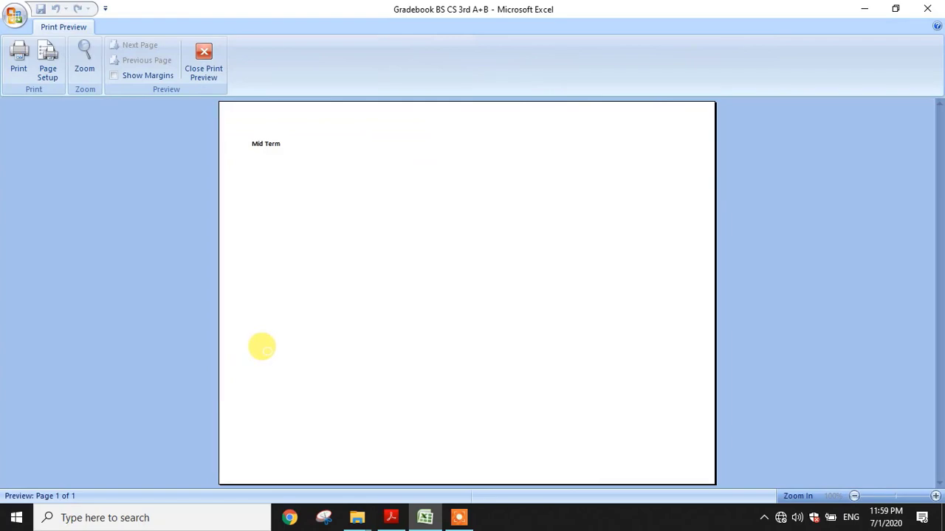
pyautogui.press('Escape')
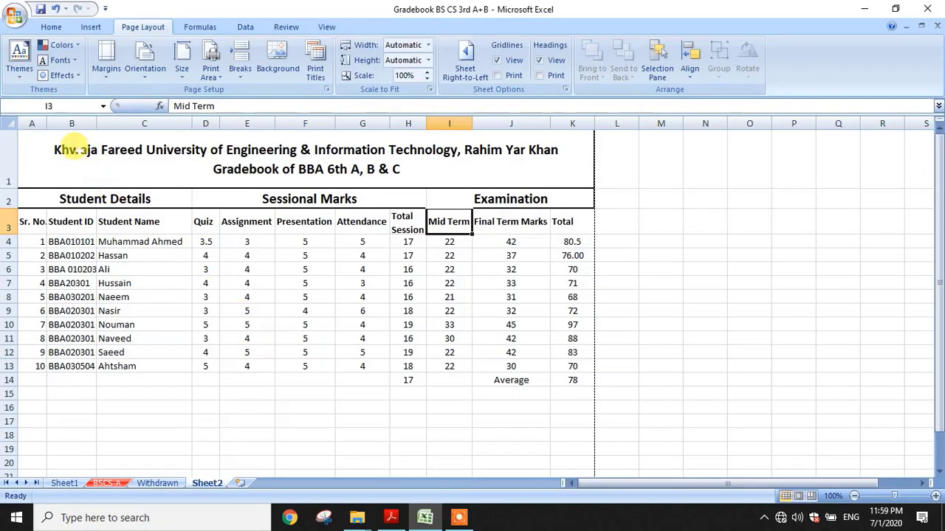
pyautogui.click(81, 151)
pyautogui.moveTo(105, 165); pyautogui.dragTo(205, 385)
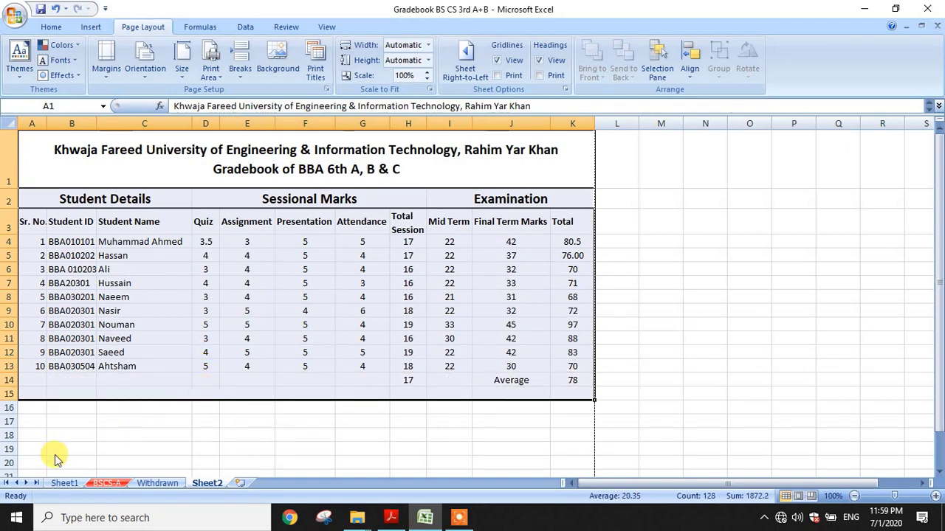
pyautogui.hotkey('ctrl', 'p')
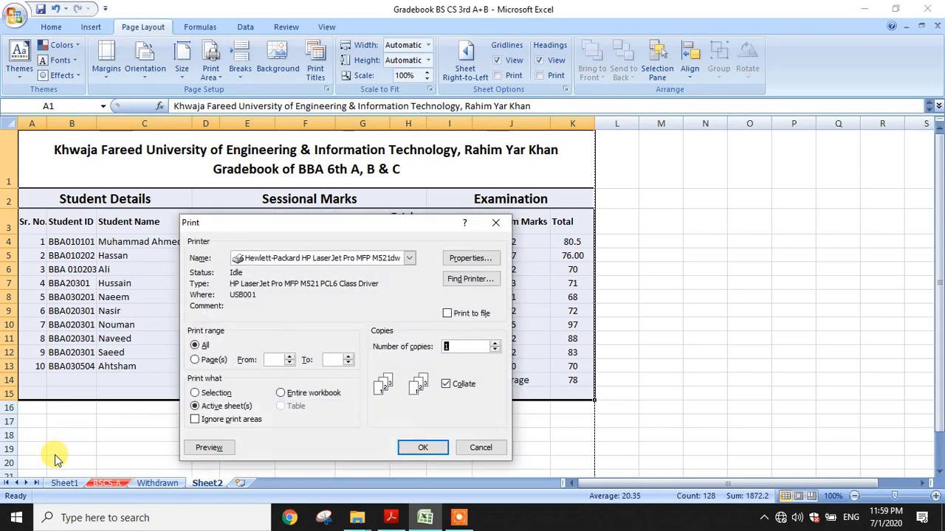
pyautogui.click(211, 395)
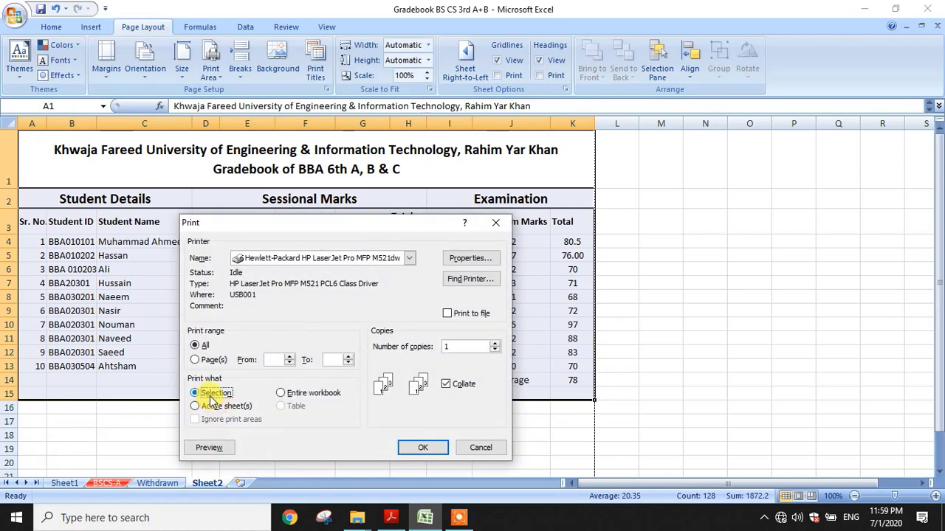
pyautogui.click(210, 447)
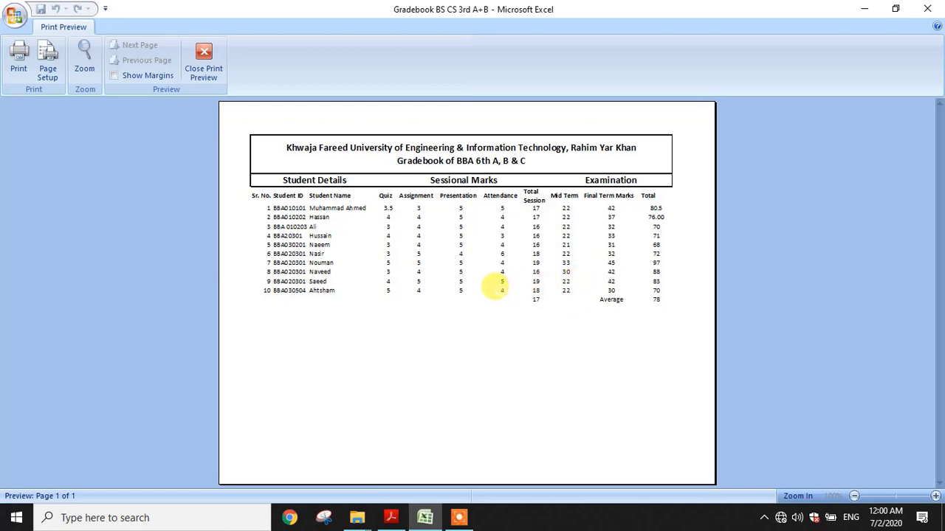
pyautogui.press('Escape')
pyautogui.click(205, 283)
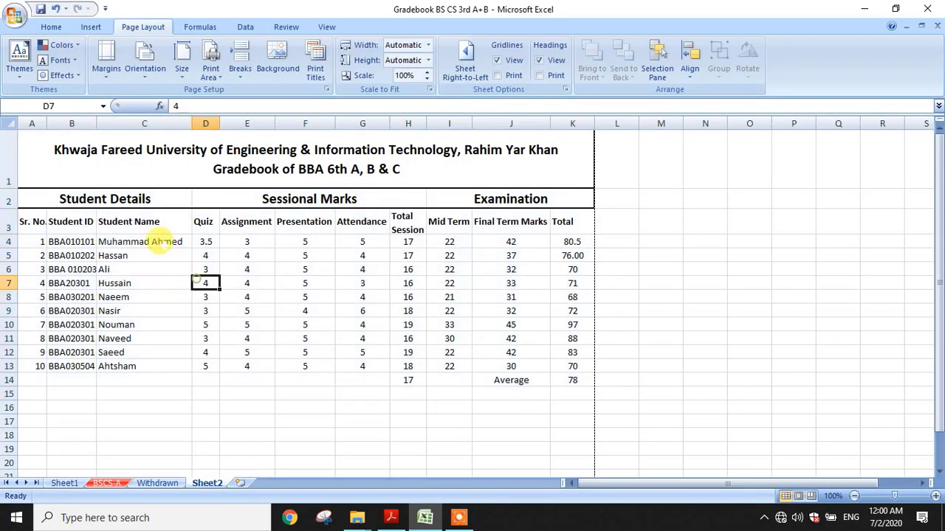
# Apply All Borders to the table range A3:K14
pyautogui.moveTo(26, 221); pyautogui.dragTo(573, 380)
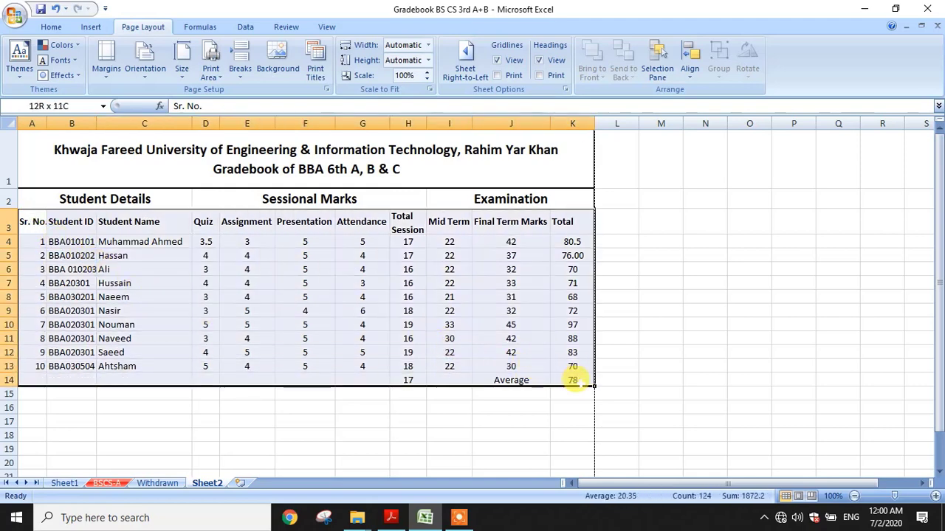
pyautogui.click(53, 28)
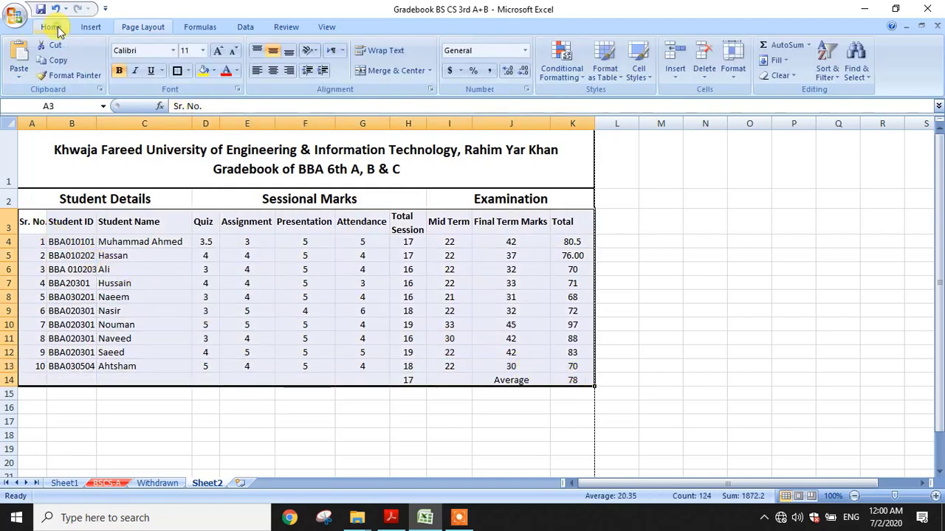
pyautogui.click(188, 71)
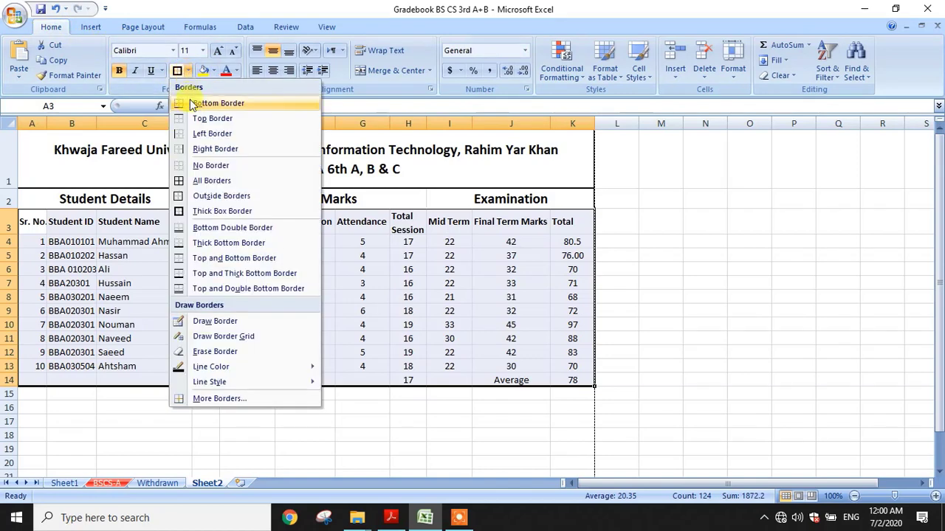
pyautogui.click(205, 184)
pyautogui.click(207, 337)
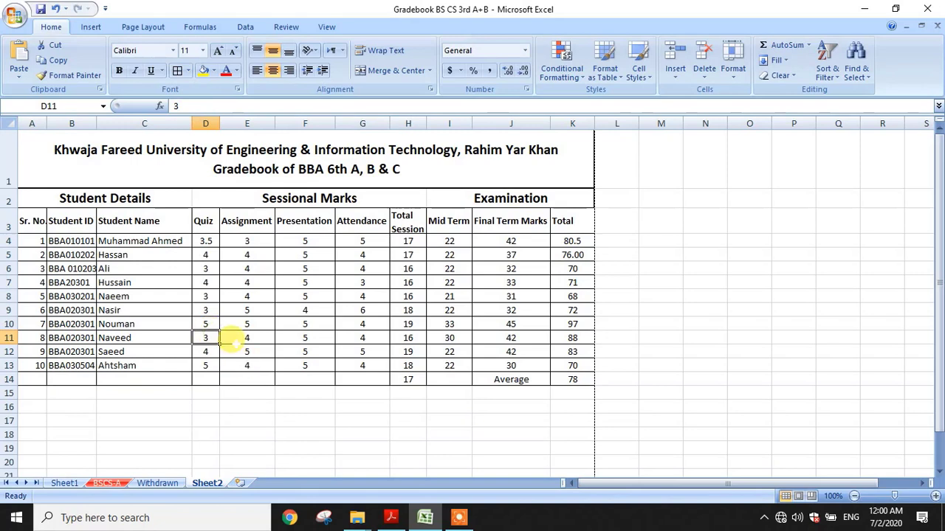
# Clear the stray 17 from H14 and select the whole table A1:K14
pyautogui.click(408, 379)
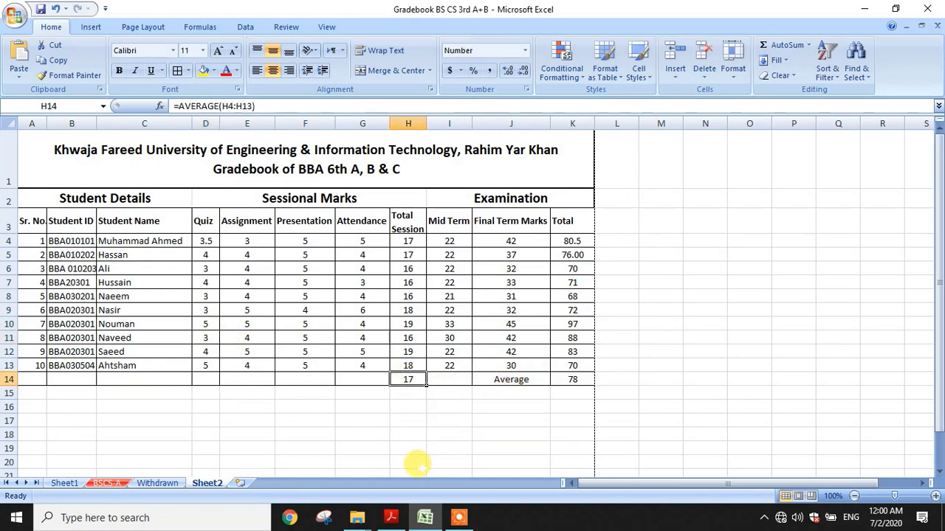
pyautogui.press('Delete')
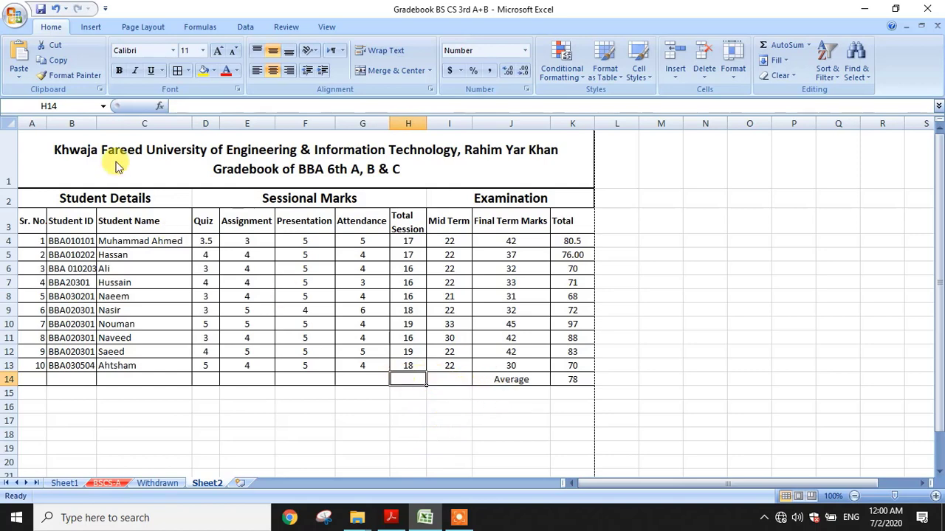
pyautogui.moveTo(115, 165); pyautogui.dragTo(244, 381)
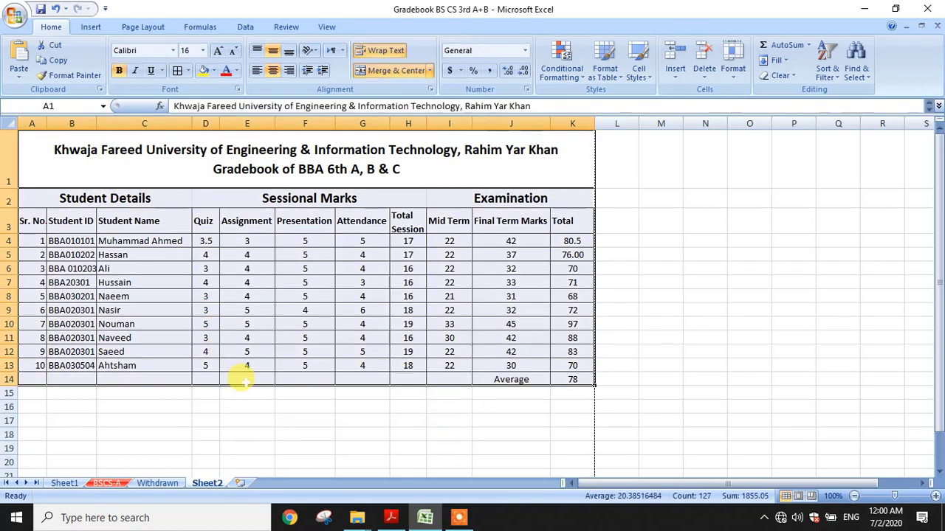
pyautogui.hotkey('ctrl', 'p')
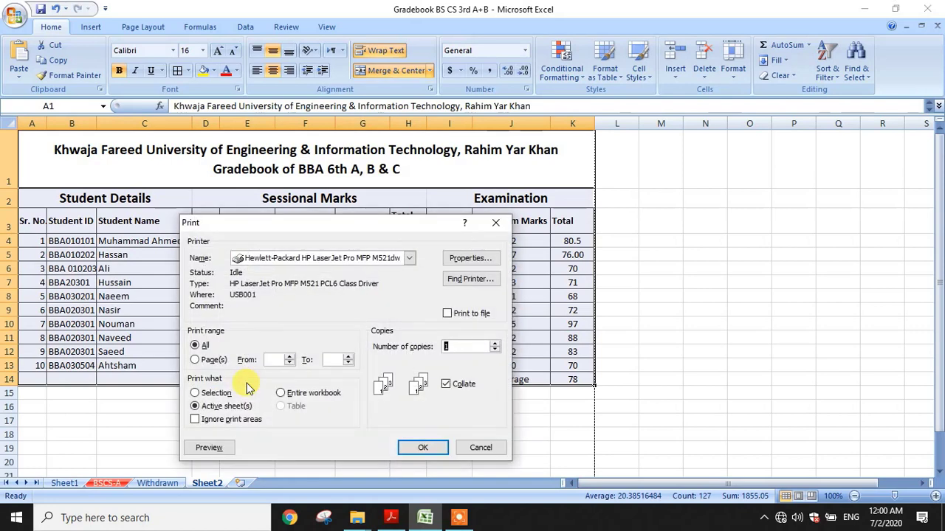
pyautogui.click(214, 394)
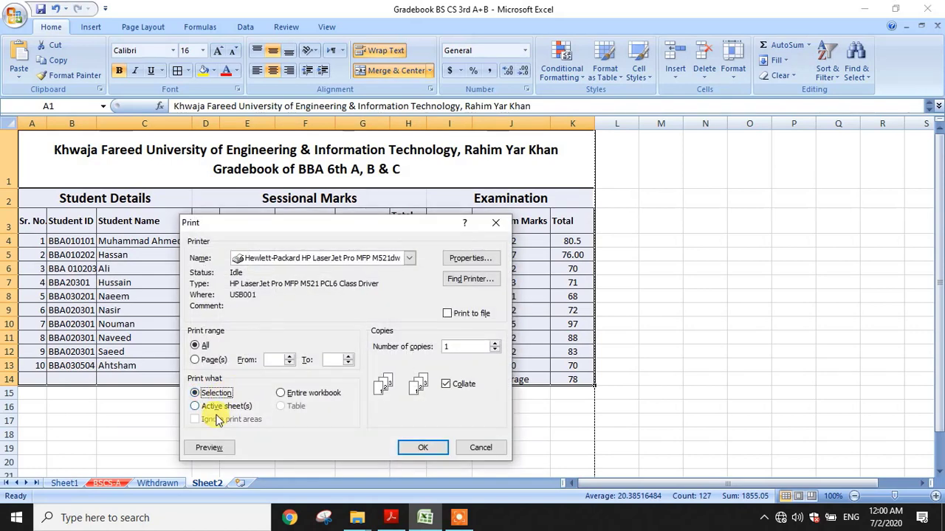
pyautogui.click(209, 448)
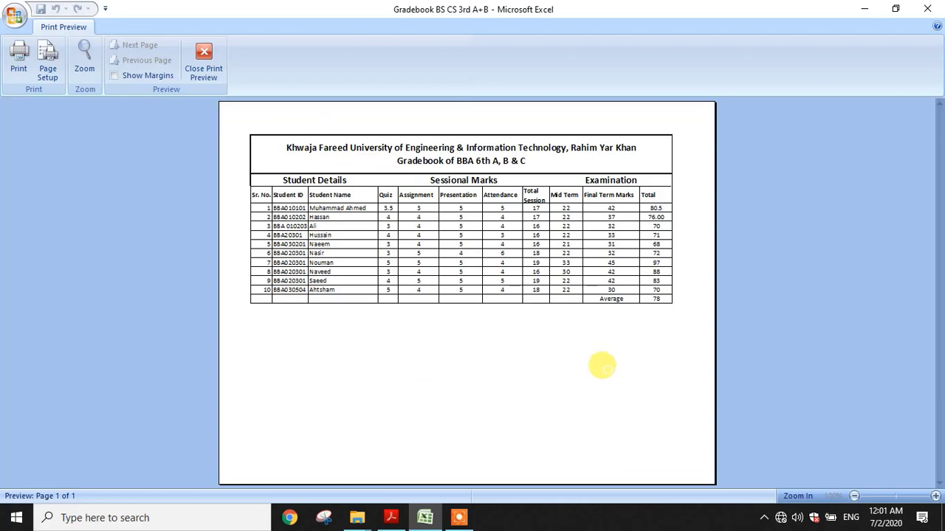
pyautogui.press('Escape')
pyautogui.scroll(-2, 405, 389)
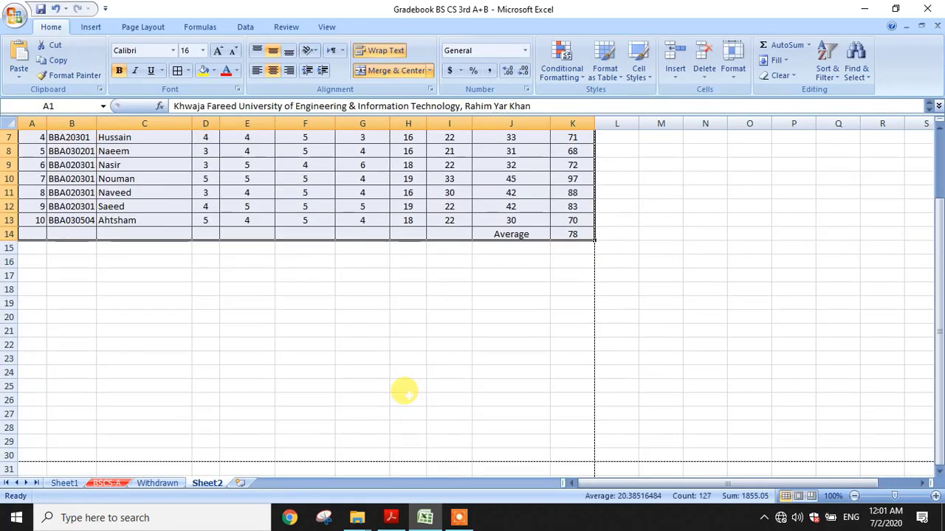
# Merge & Center cells H18:J21 into one block and start editing inside it
pyautogui.moveTo(410, 289); pyautogui.dragTo(553, 320)
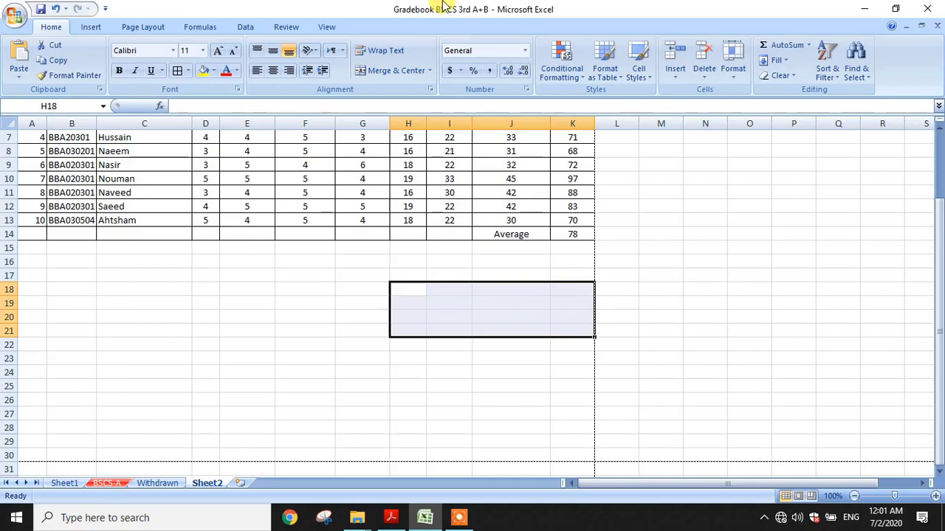
pyautogui.click(395, 71)
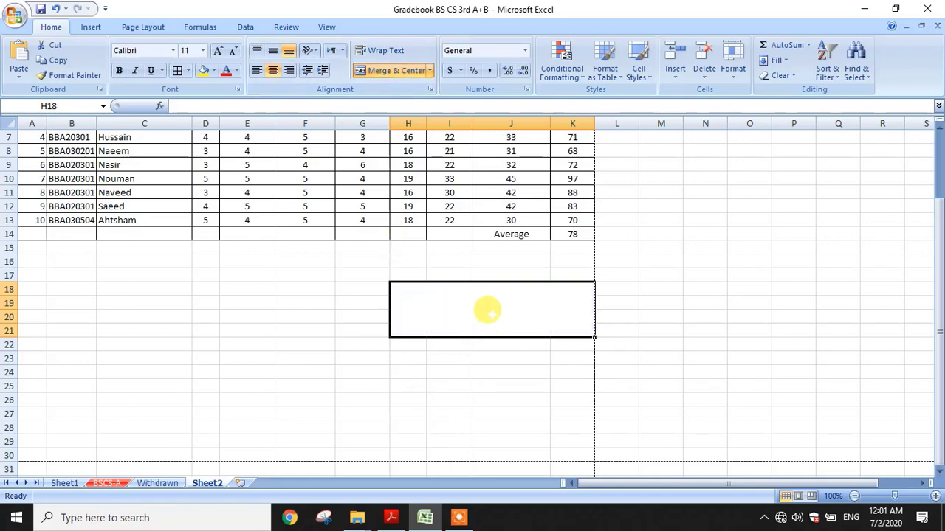
pyautogui.doubleClick(487, 309)
pyautogui.click(487, 310)
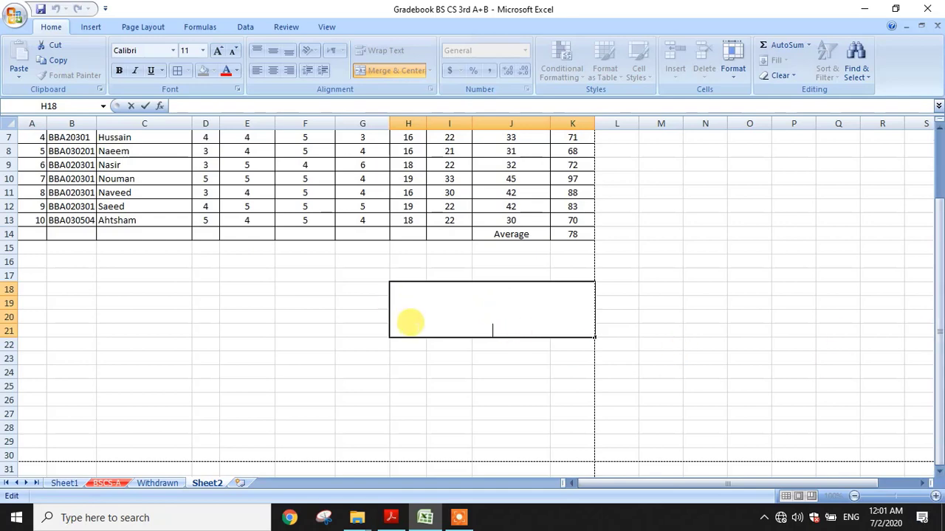
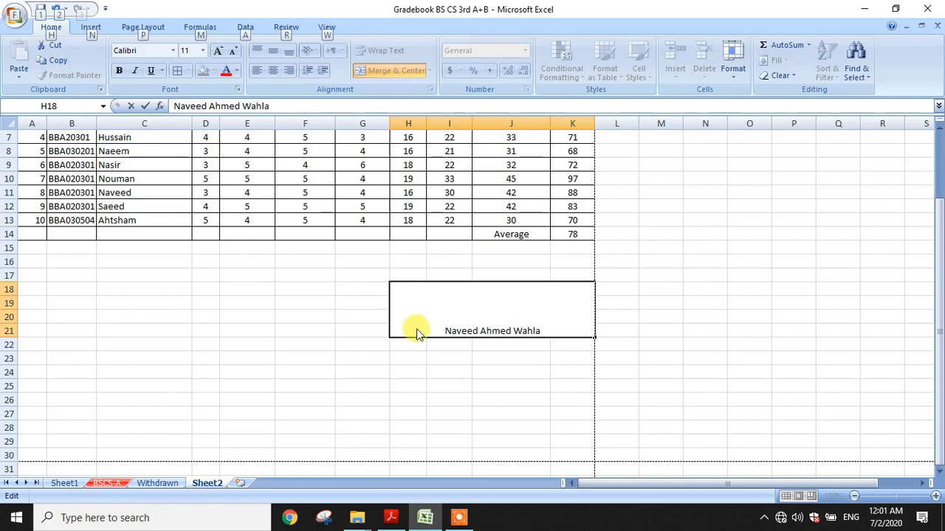
# Enter the lecturer's name with 'Lecturer, KFUEIT, RYK' on a second line in the block
pyautogui.hotkey('alt', 'Return')
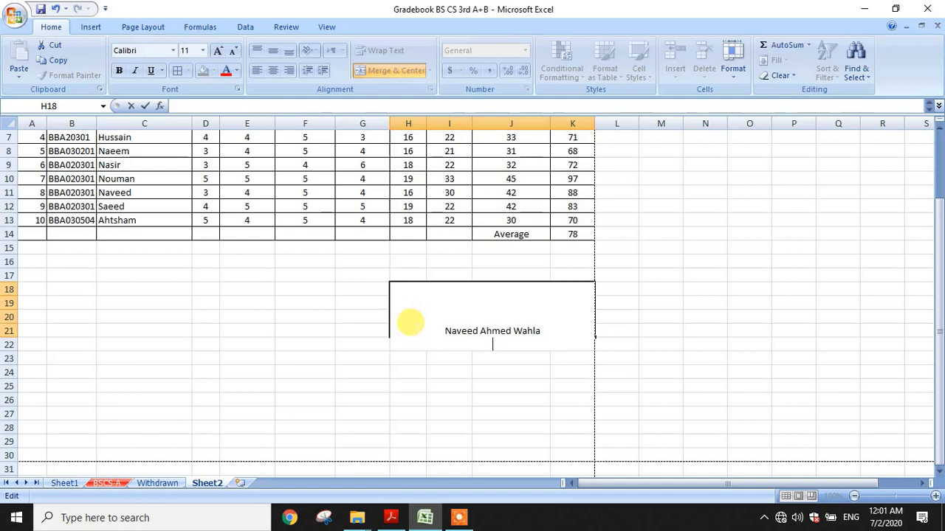
pyautogui.write('Lecturer, K')
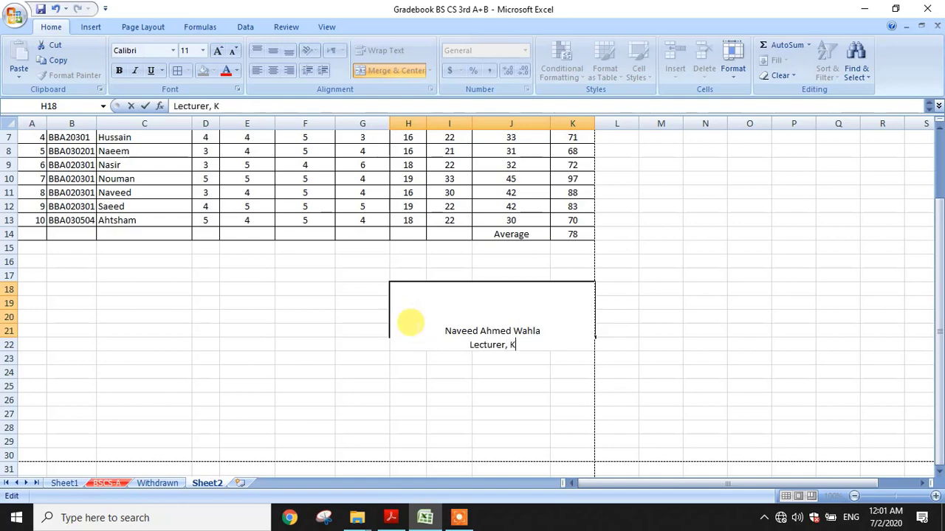
pyautogui.write('FUEIT, RYK')
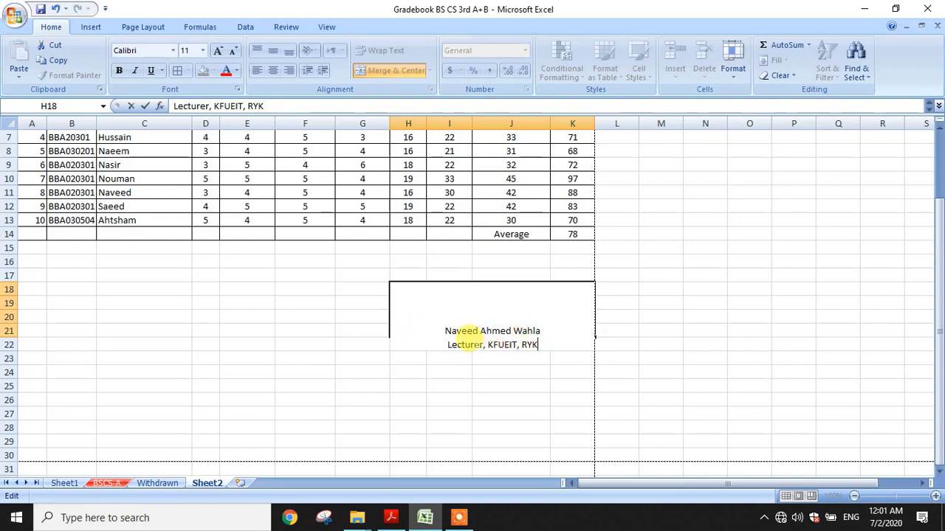
pyautogui.press('Return')
pyautogui.click(491, 317)
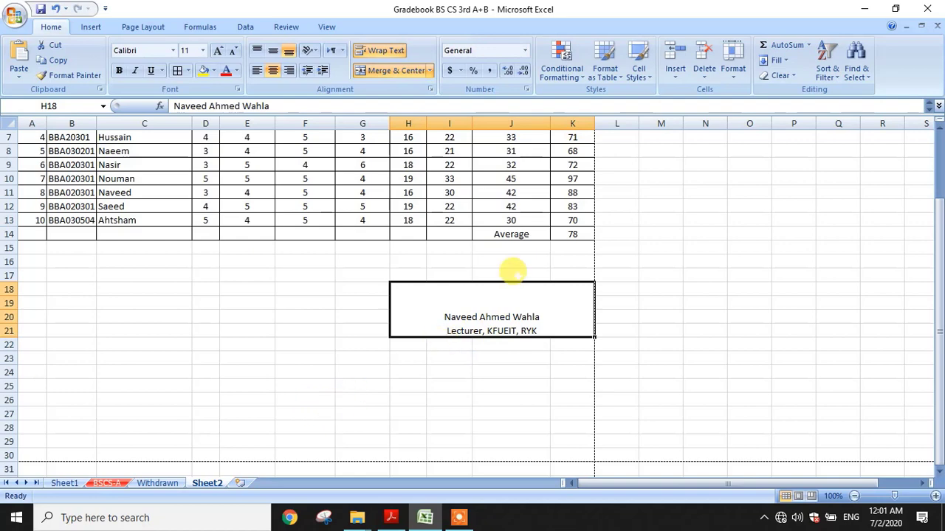
# Centre the signature vertically and make the lecturer's name bold at 16 pt
pyautogui.click(277, 52)
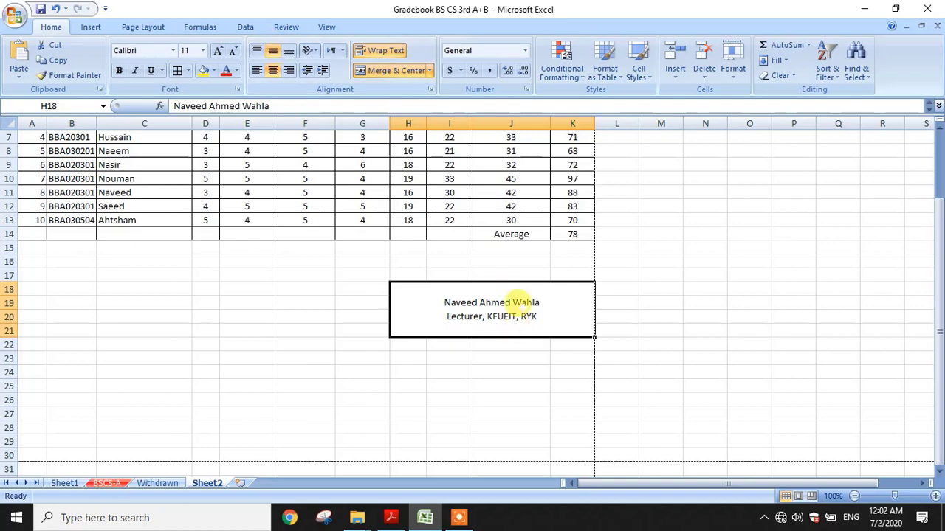
pyautogui.doubleClick(520, 302)
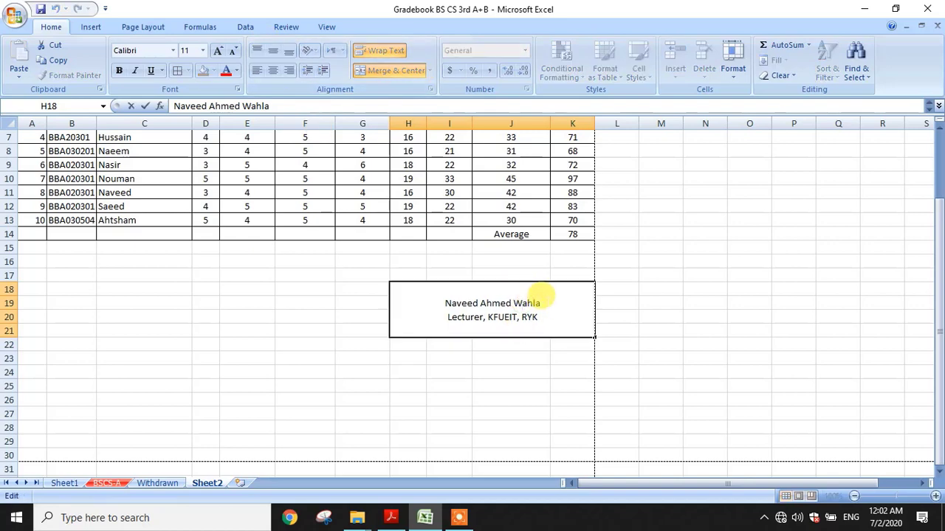
pyautogui.doubleClick(535, 303)
pyautogui.moveTo(495, 297); pyautogui.dragTo(432, 302)
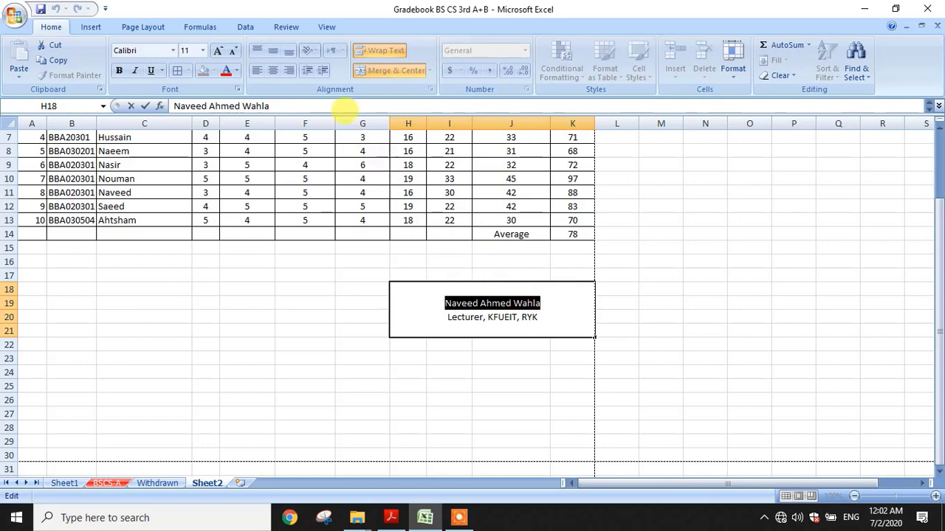
pyautogui.click(119, 70)
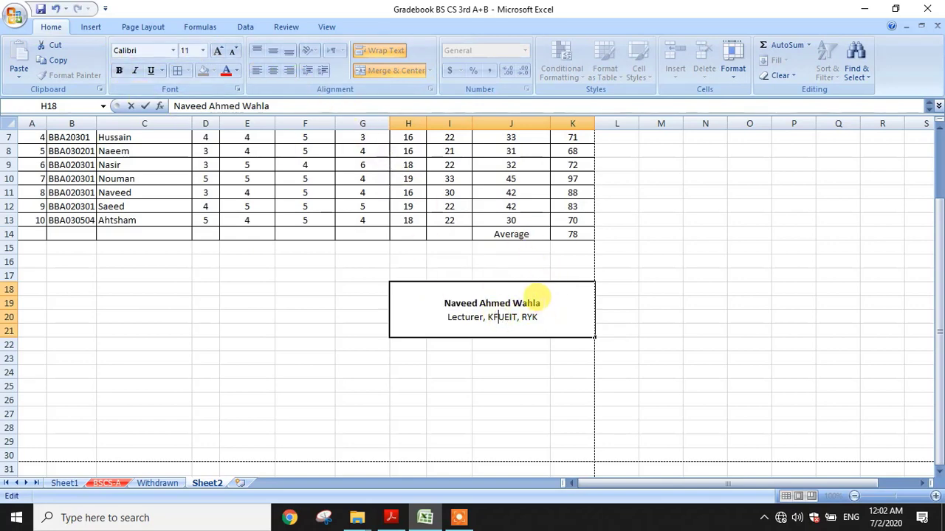
pyautogui.moveTo(543, 303); pyautogui.dragTo(411, 248)
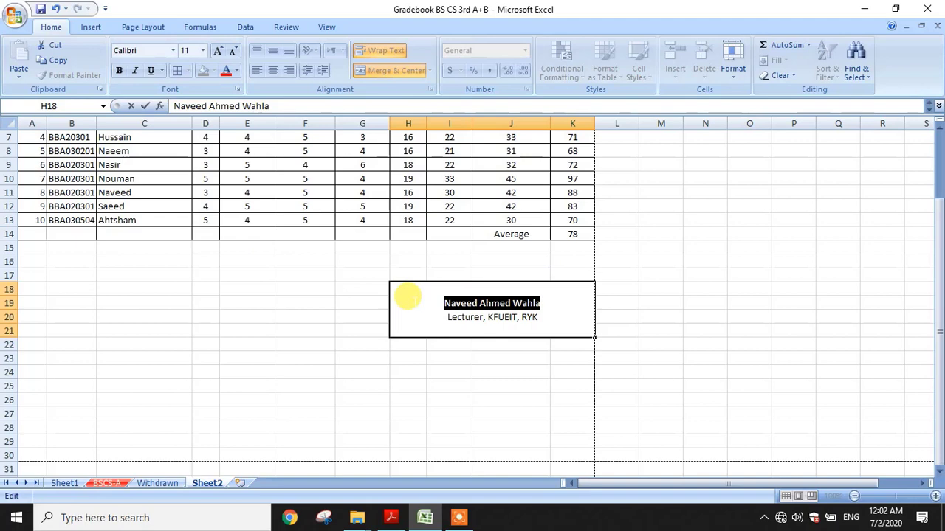
pyautogui.click(203, 51)
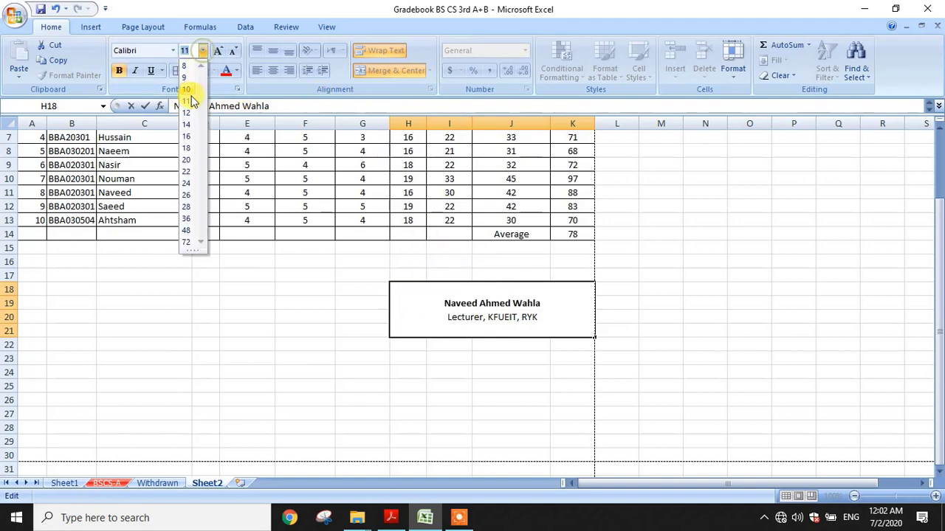
pyautogui.click(187, 137)
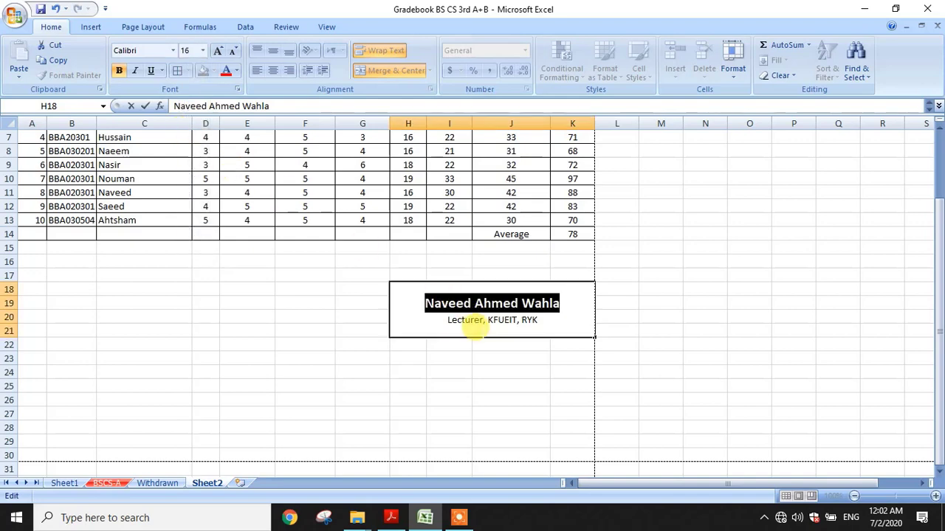
pyautogui.click(314, 313)
pyautogui.scroll(2, 314, 305)
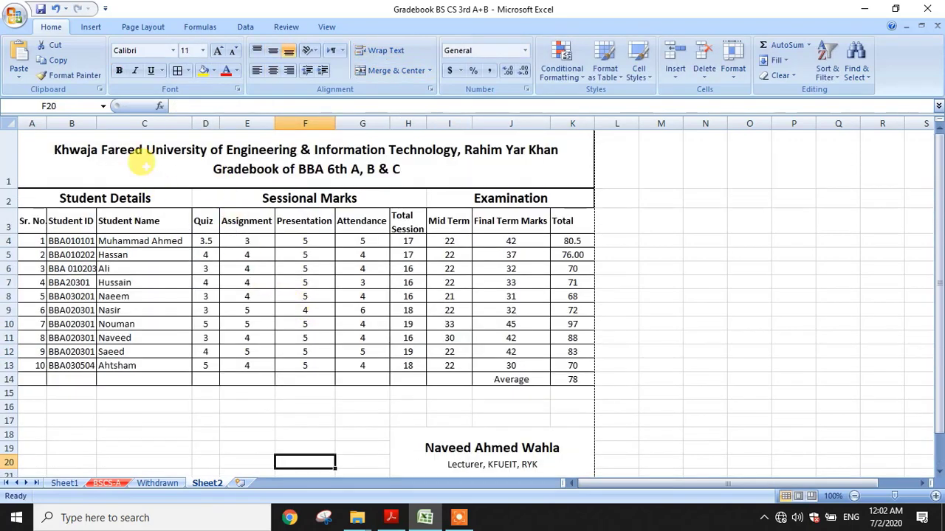
# Select A1:K21 including the signature and preview it as a Selection printout
pyautogui.moveTo(131, 155); pyautogui.dragTo(312, 461)
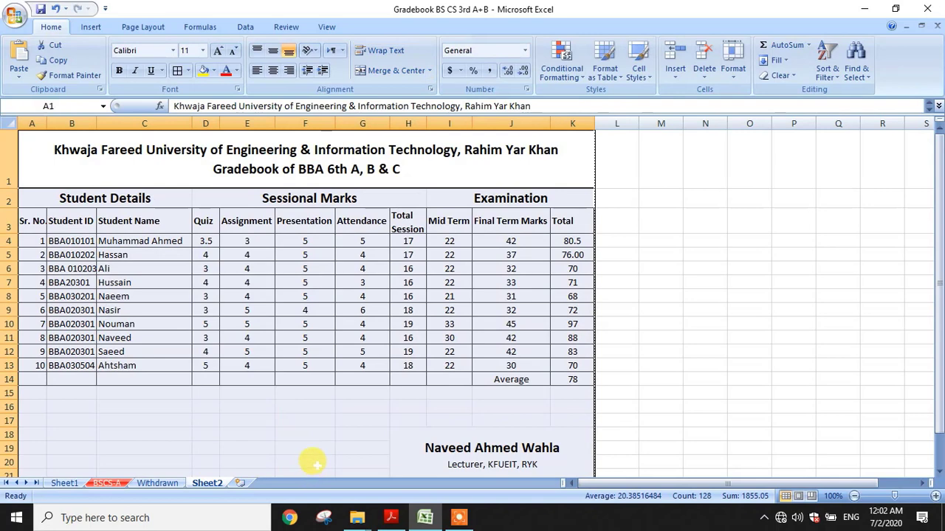
pyautogui.scroll(-2, 317, 442)
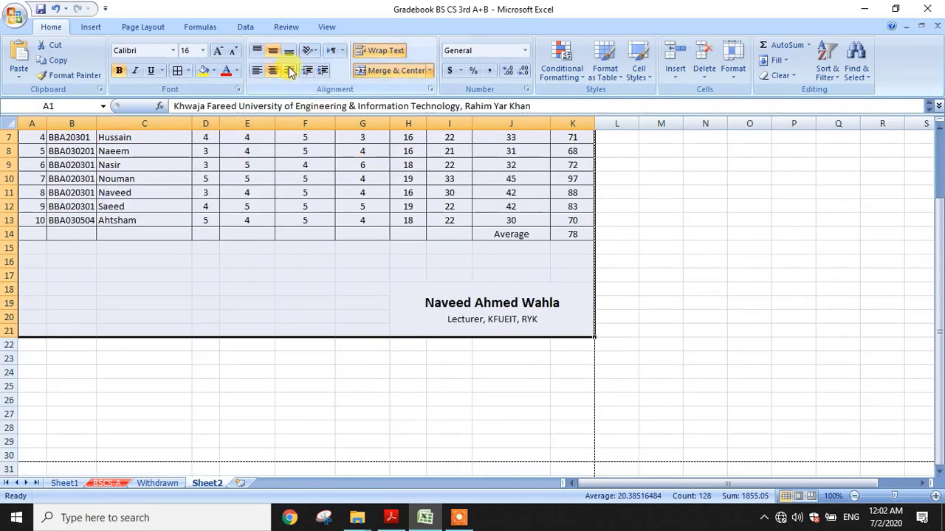
pyautogui.hotkey('ctrl', 'p')
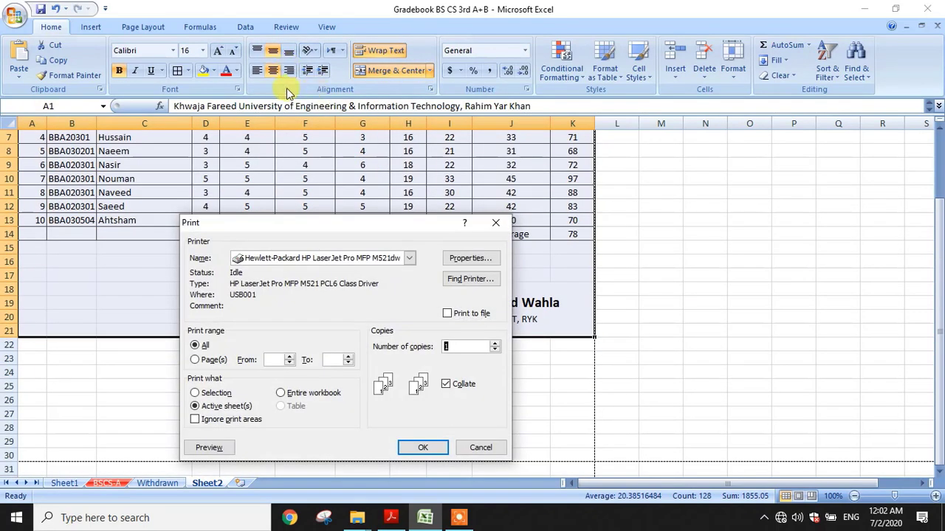
pyautogui.click(196, 393)
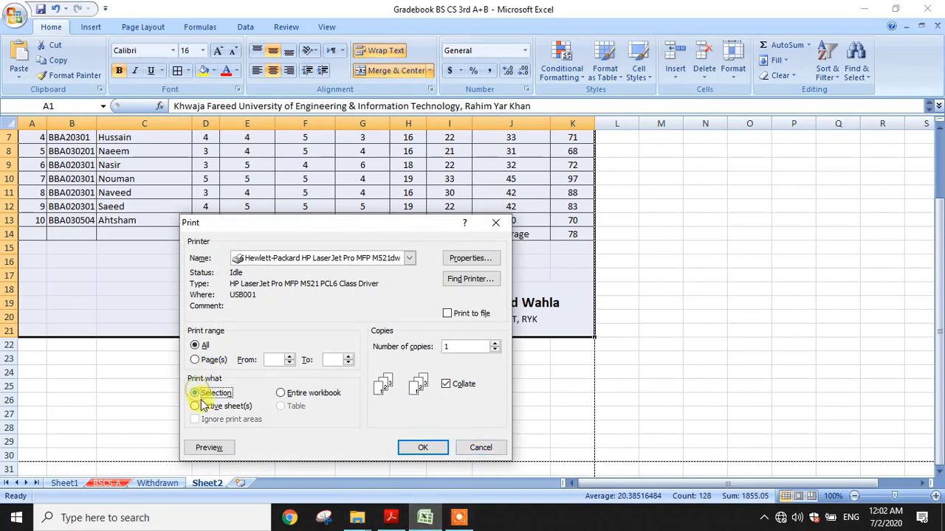
pyautogui.click(209, 448)
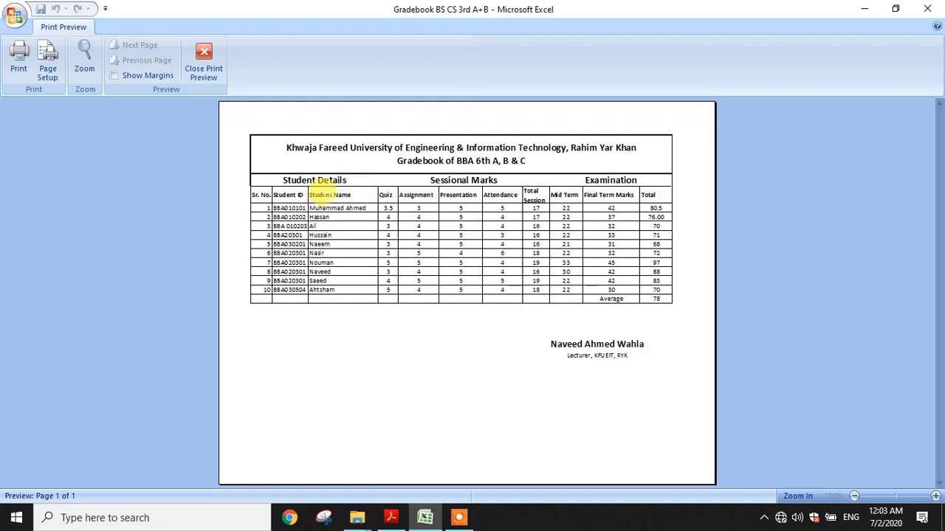
# Leave print preview, centre the row 3 headers (Sr. No. through Total), and select A1:K22
pyautogui.click(207, 59)
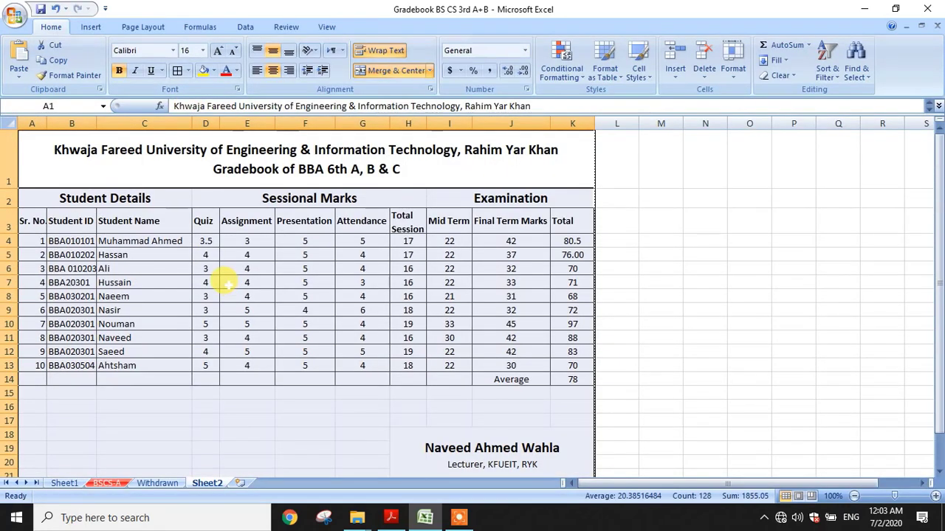
pyautogui.click(225, 280)
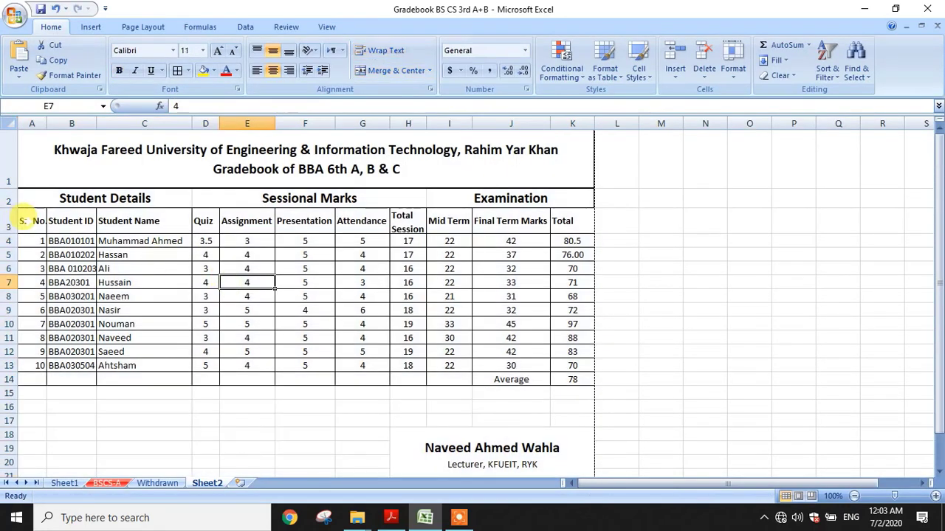
pyautogui.moveTo(22, 220); pyautogui.dragTo(583, 222)
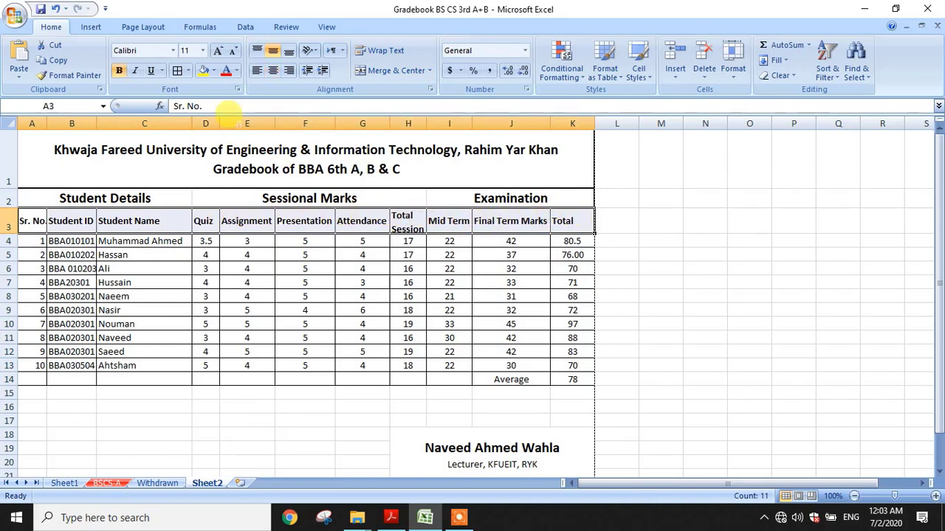
pyautogui.click(272, 70)
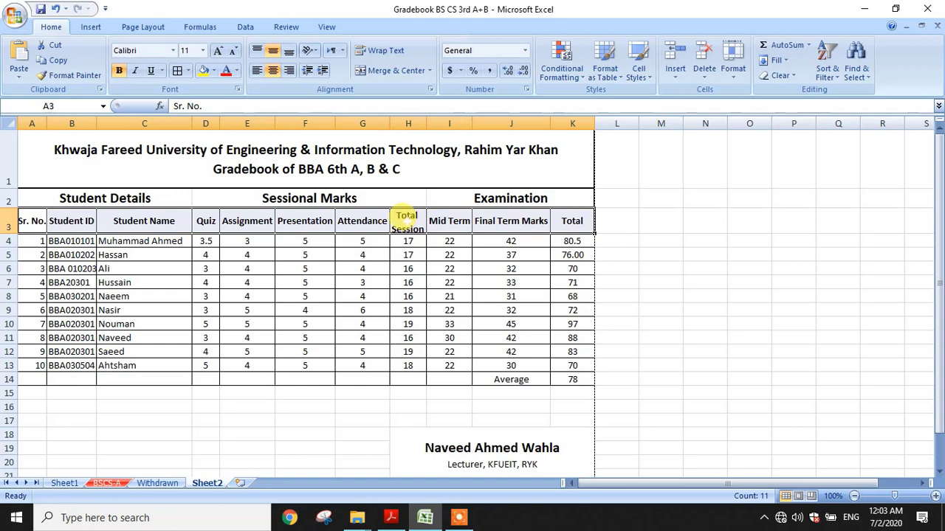
pyautogui.moveTo(179, 142); pyautogui.dragTo(242, 464)
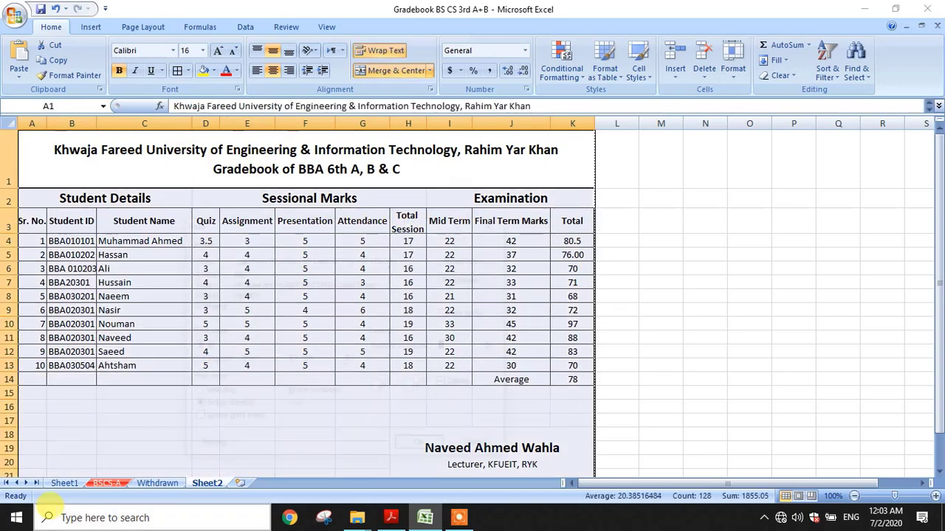
pyautogui.hotkey('ctrl', 'p')
pyautogui.click(195, 392)
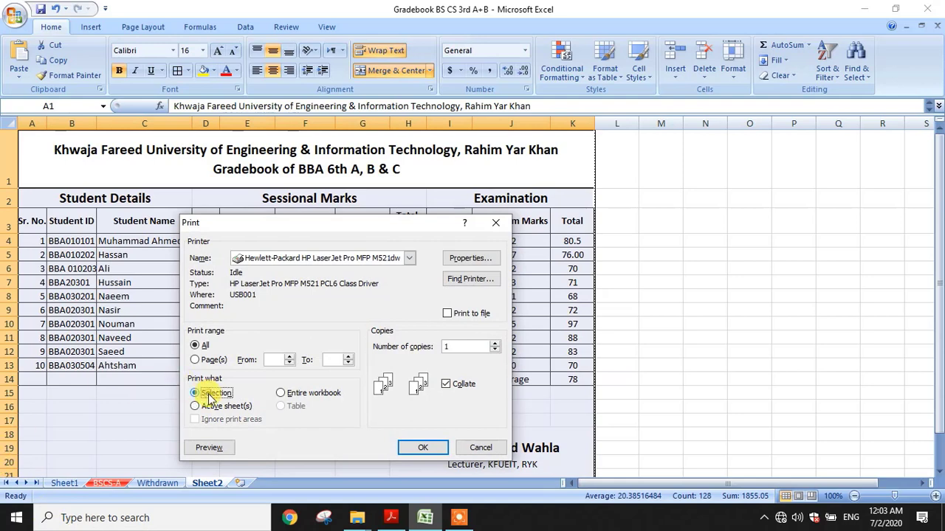
pyautogui.click(209, 447)
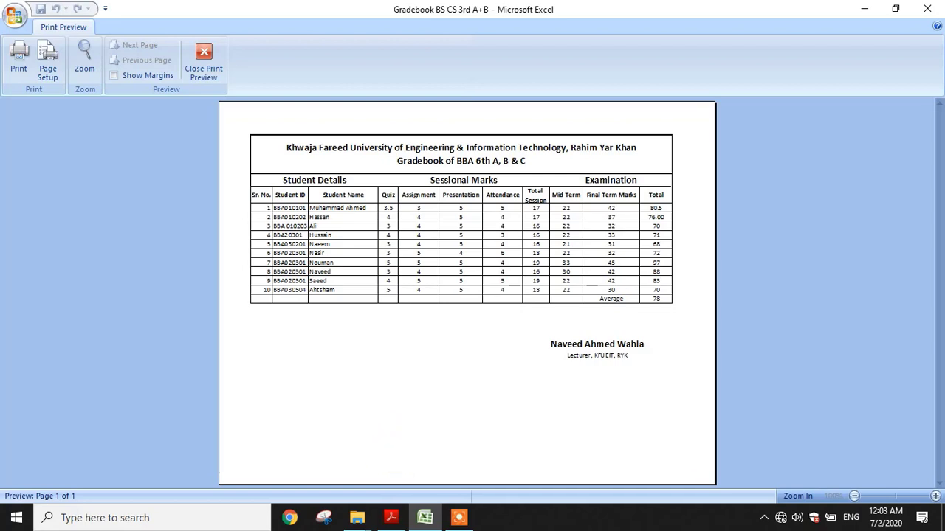
pyautogui.press('Escape')
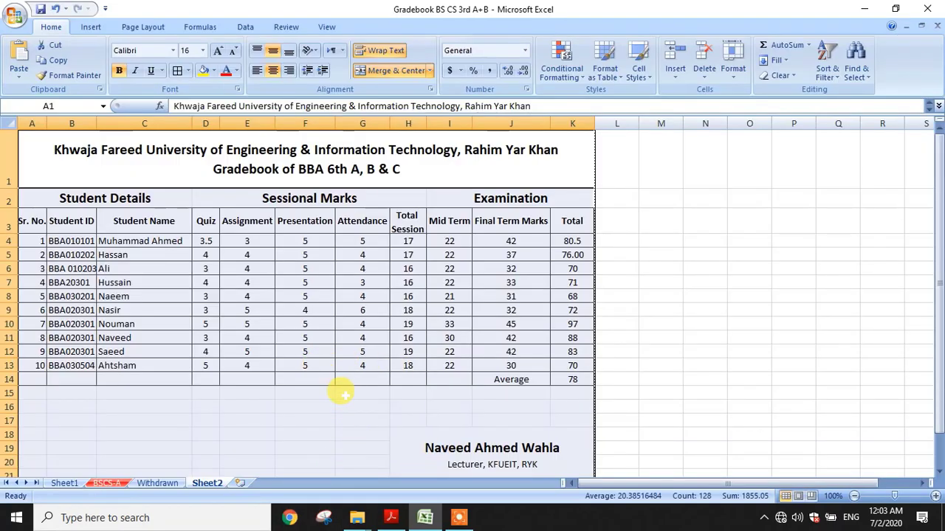
pyautogui.click(129, 31)
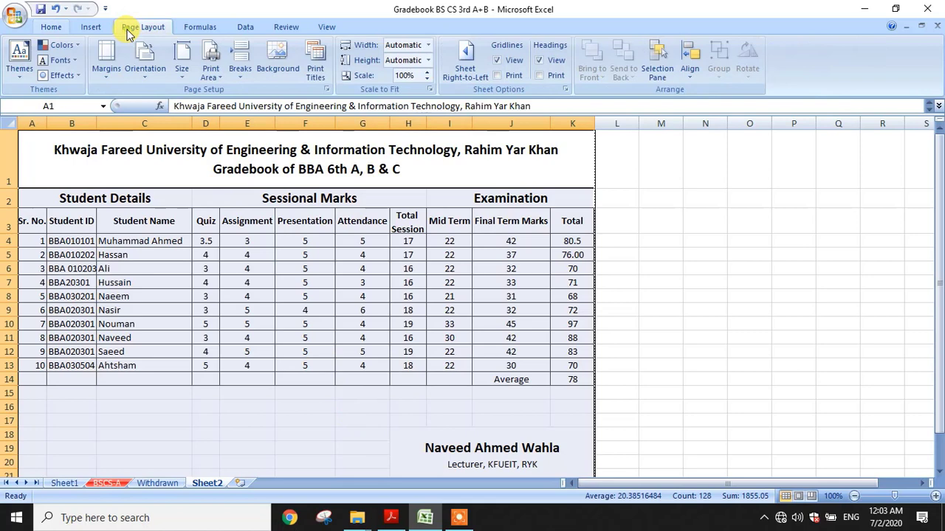
pyautogui.click(59, 28)
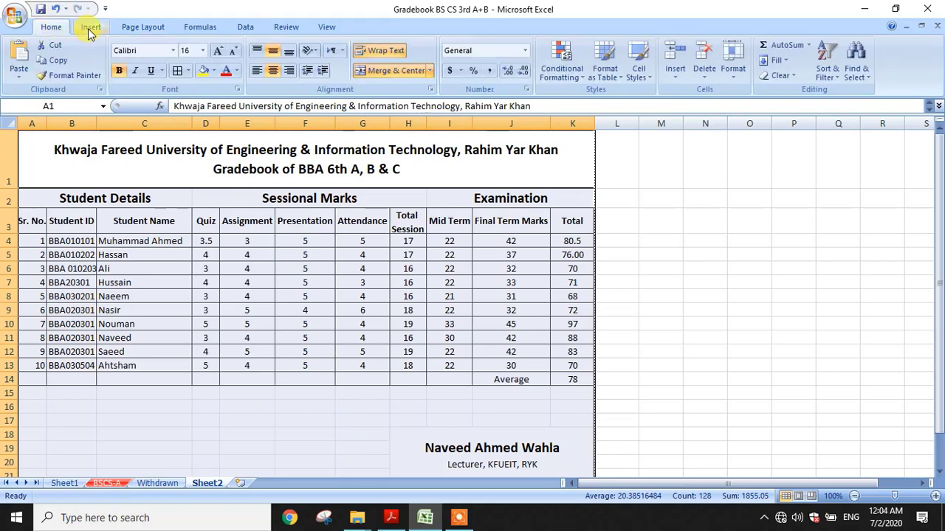
pyautogui.click(87, 28)
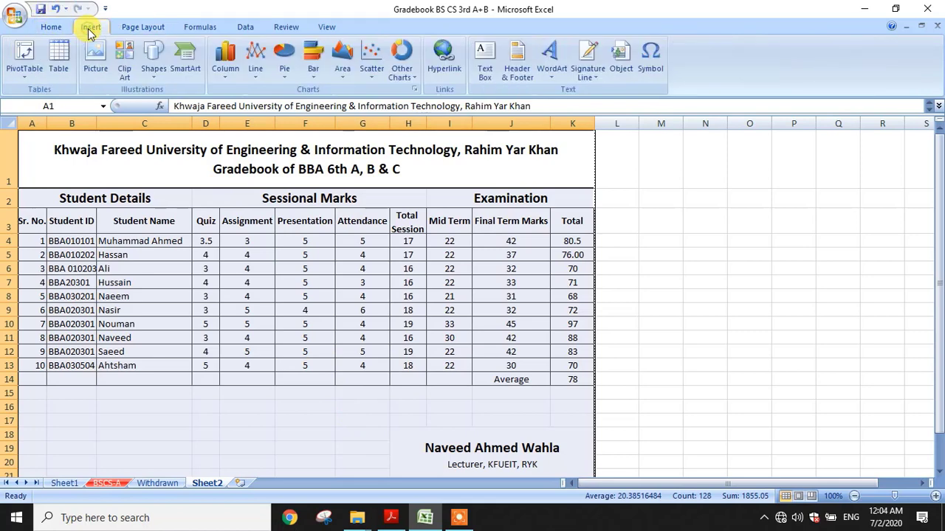
pyautogui.click(145, 28)
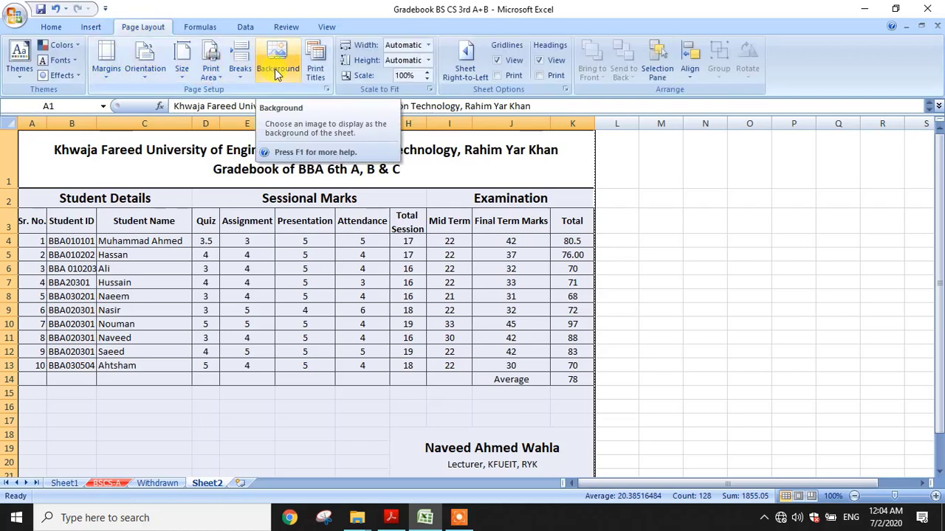
pyautogui.click(209, 26)
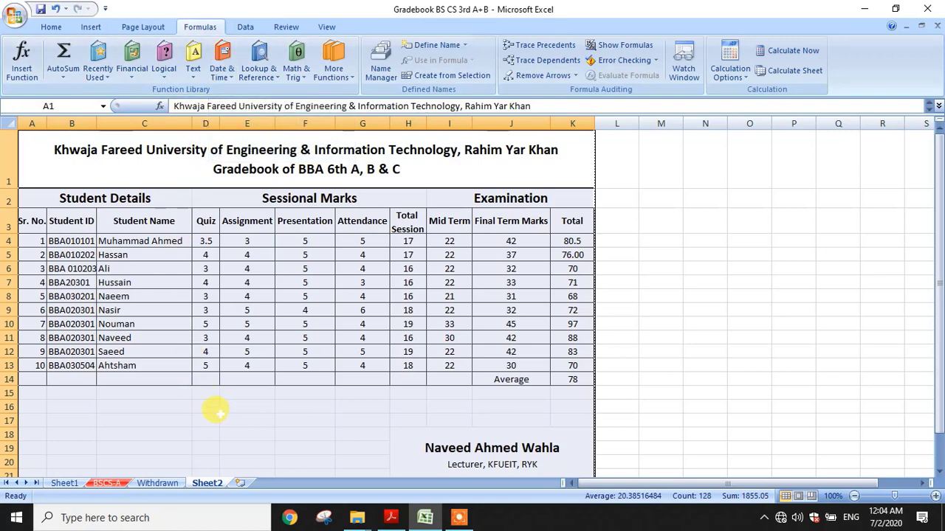
pyautogui.click(254, 391)
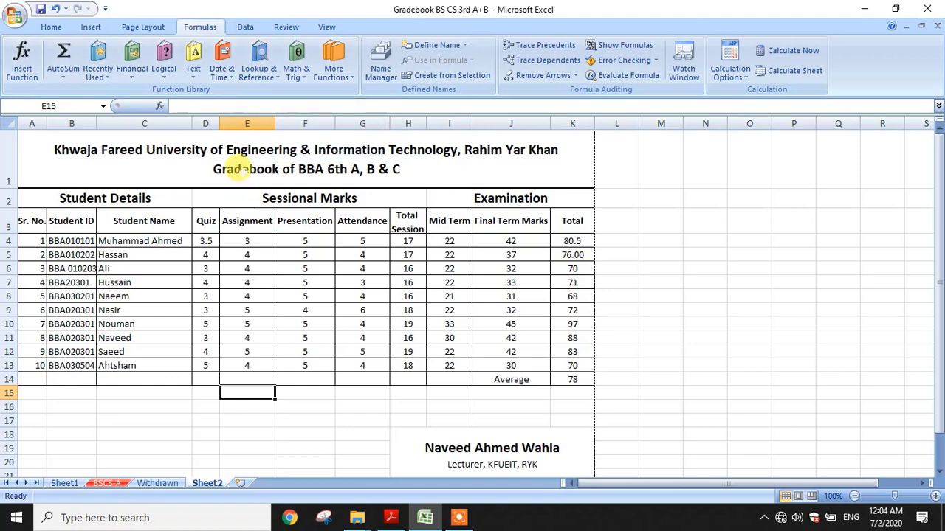
pyautogui.click(240, 168)
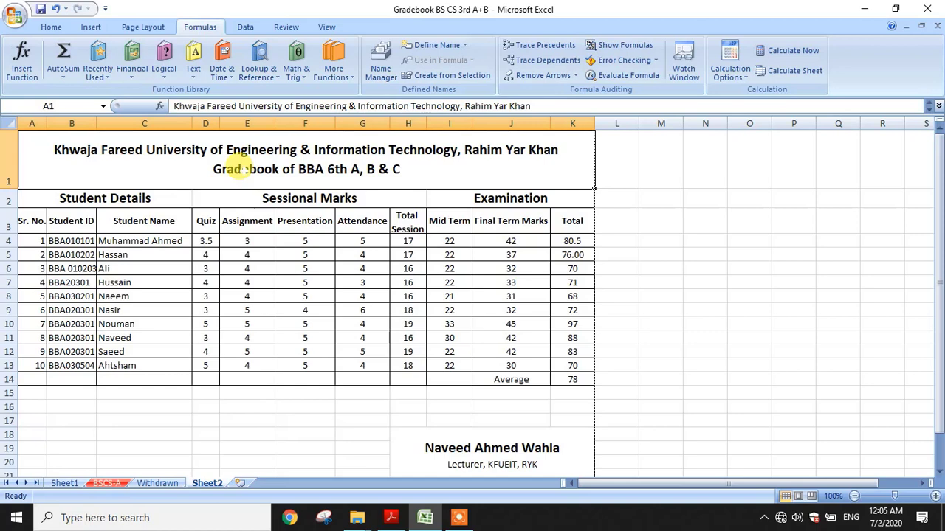
pyautogui.scroll(-1, 244, 183)
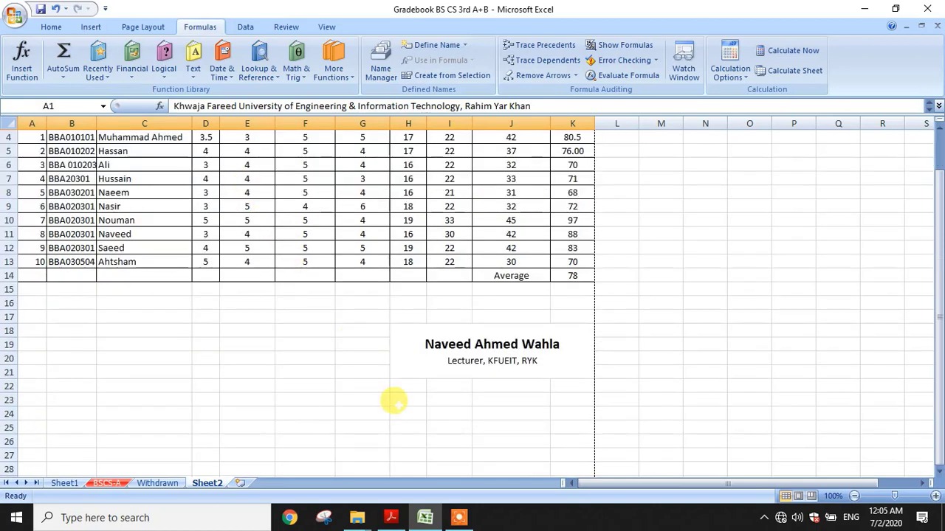
pyautogui.click(459, 518)
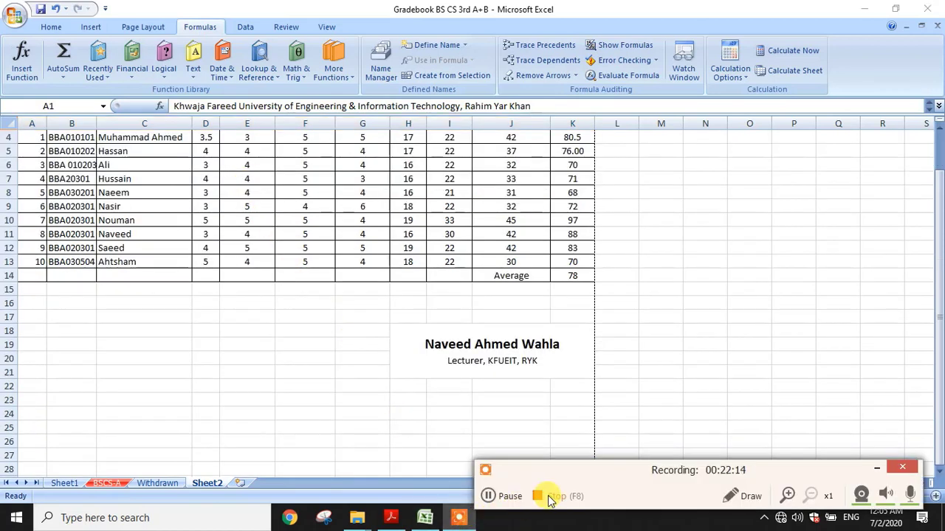